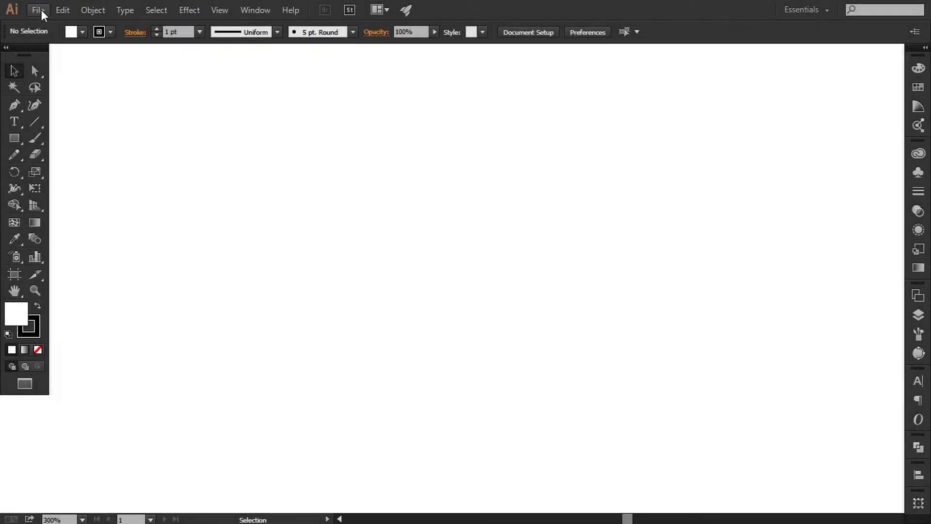
- Create a Print A4 document named 'Business flyer design' in inches, with 0.125 in bleed, CMYK, 300 ppi
{"action": "left_click", "coordinate": [40, 10]}
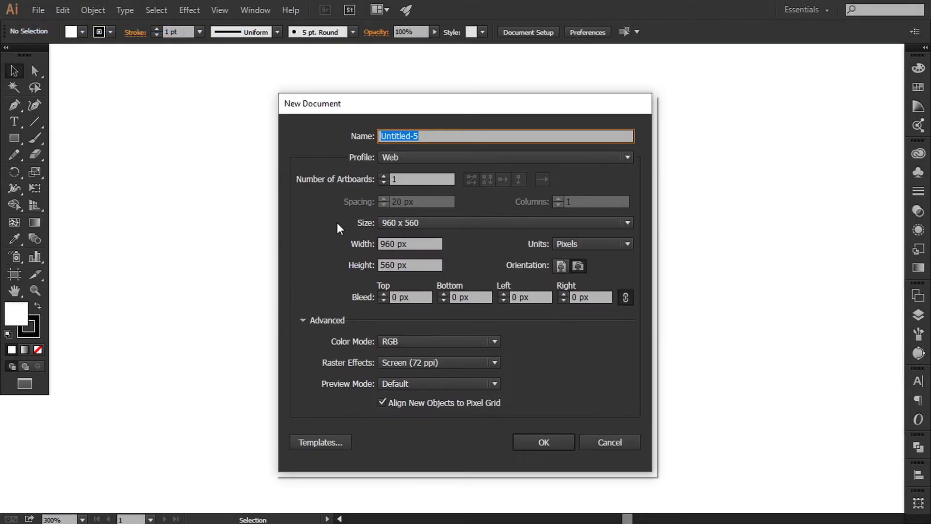
{"action": "type", "text": "Business flyer design"}
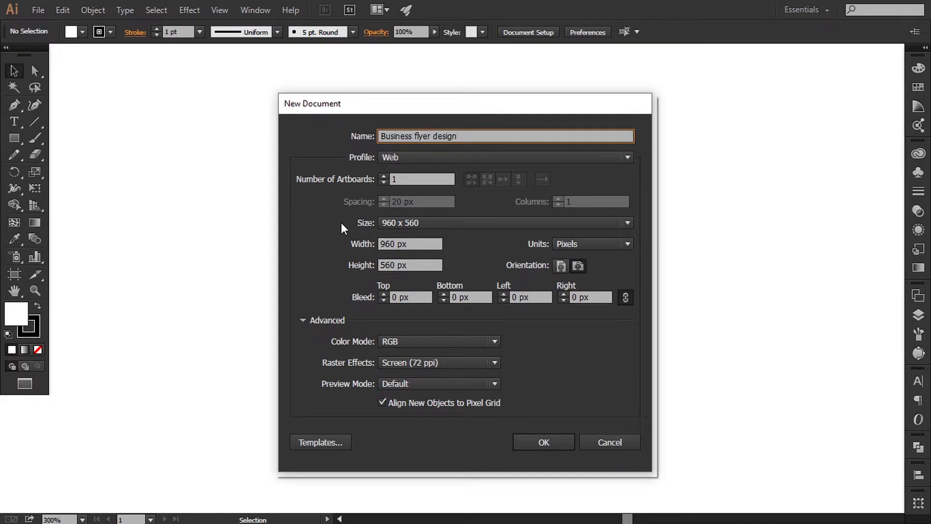
{"action": "left_click", "coordinate": [397, 156]}
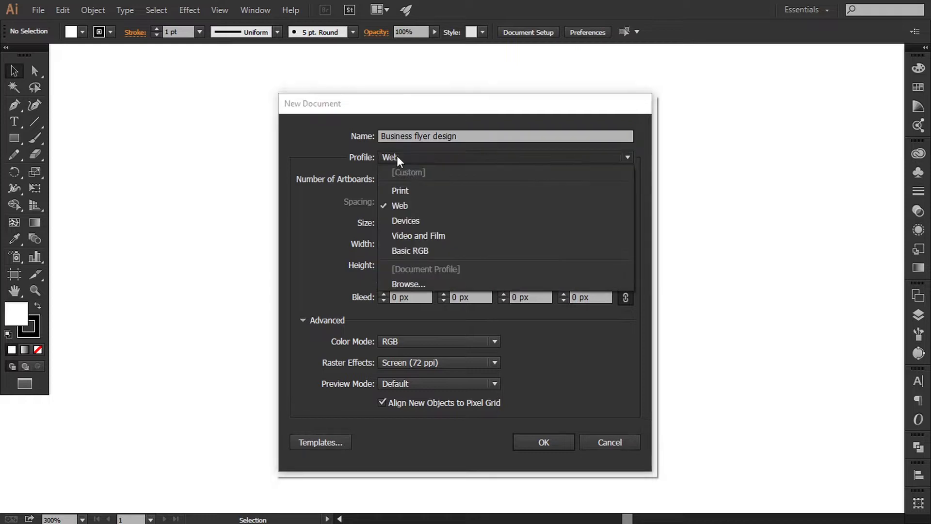
{"action": "left_click", "coordinate": [411, 190]}
{"action": "left_click", "coordinate": [417, 219]}
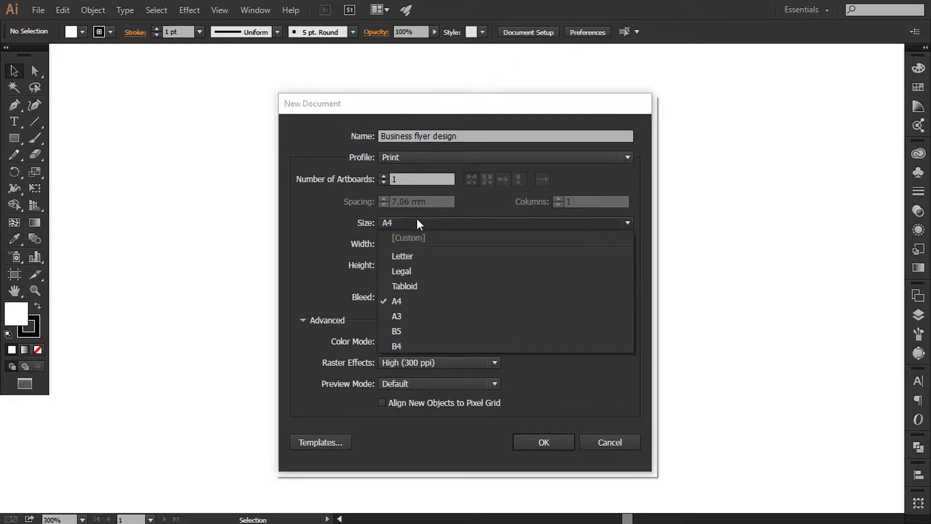
{"action": "left_click", "coordinate": [410, 302]}
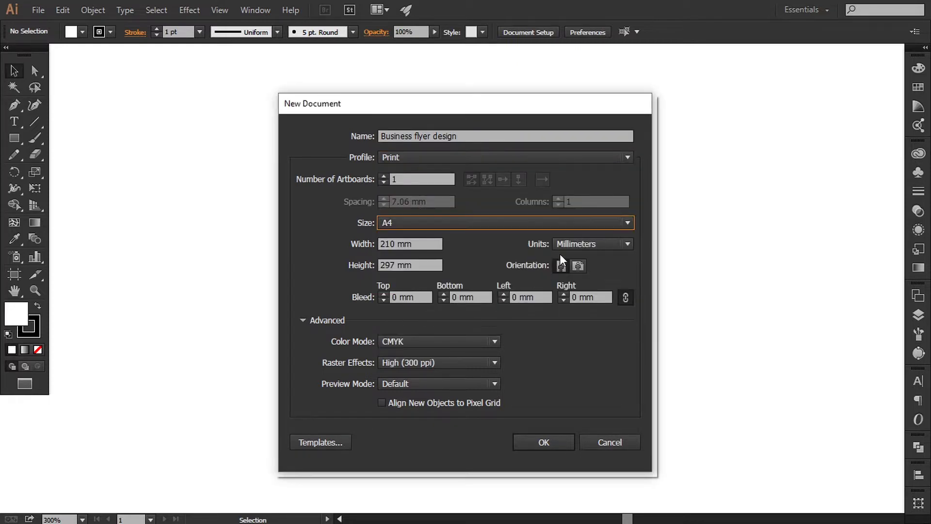
{"action": "left_click", "coordinate": [582, 244]}
{"action": "left_click", "coordinate": [574, 288]}
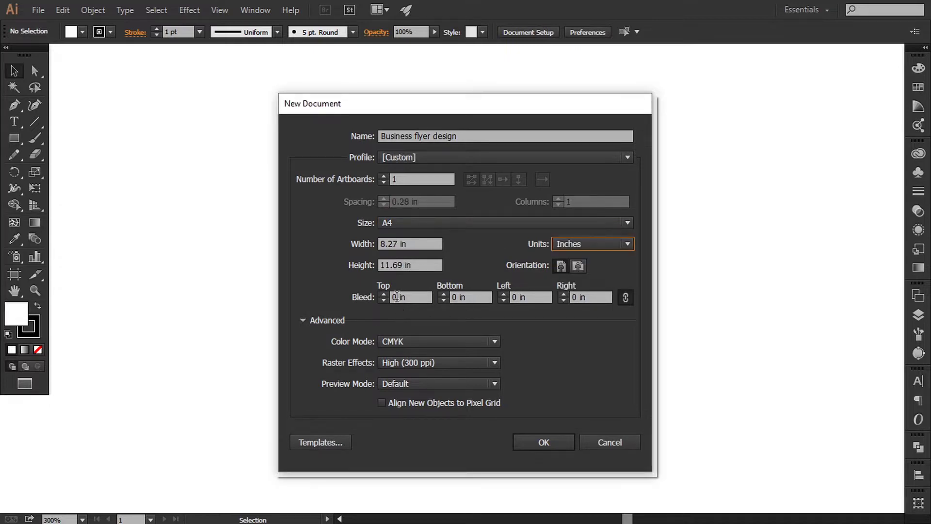
{"action": "type", "text": "0.125"}
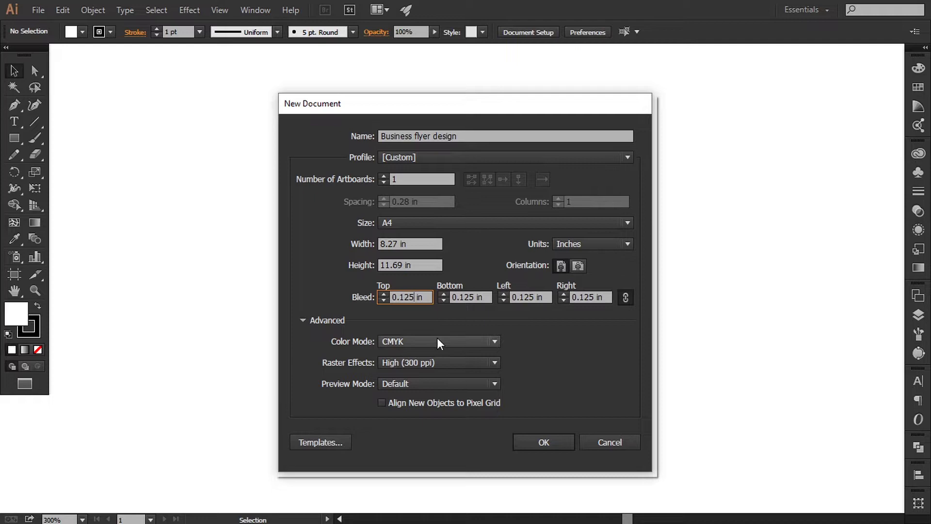
{"action": "left_click", "coordinate": [438, 341]}
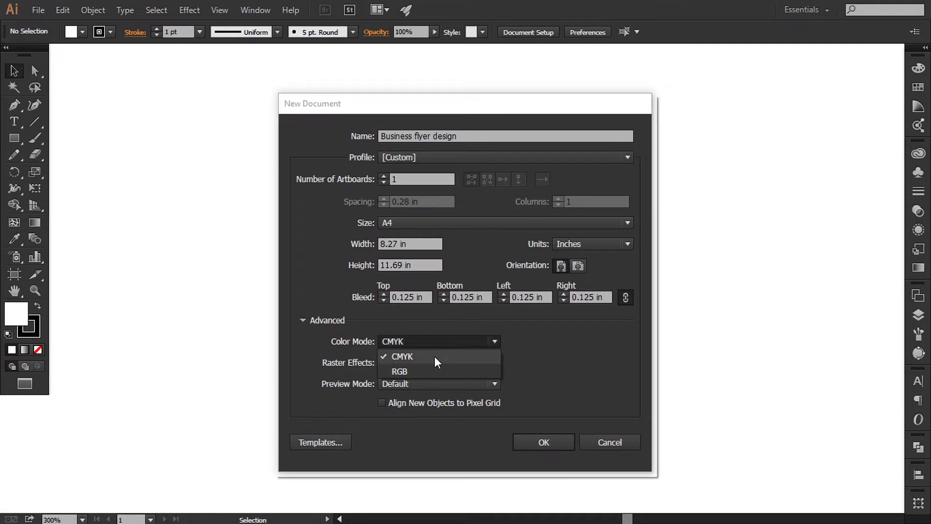
{"action": "left_click", "coordinate": [435, 364]}
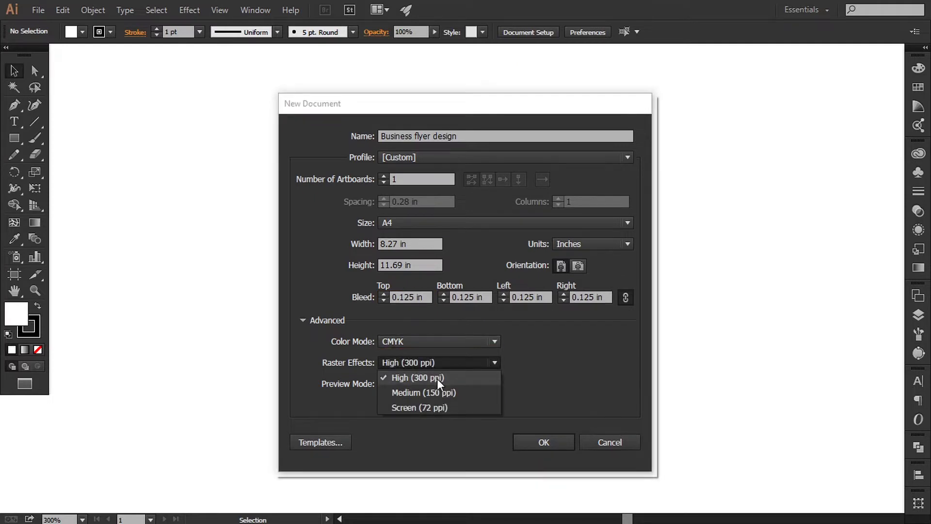
{"action": "left_click", "coordinate": [537, 444]}
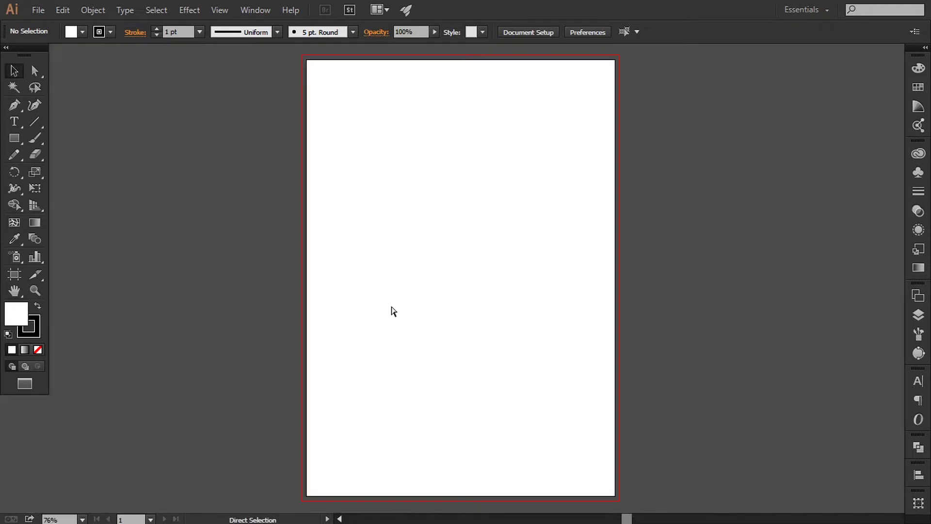
- Paste the reference flyer artwork and move it onto the pasteboard left of the page
{"action": "key", "text": "ctrl+v"}
{"action": "mouse_move", "coordinate": [416, 312]}
{"action": "left_mouse_down"}
{"action": "mouse_move", "coordinate": [278, 298]}
{"action": "mouse_move", "coordinate": [177, 276]}
{"action": "left_mouse_up"}
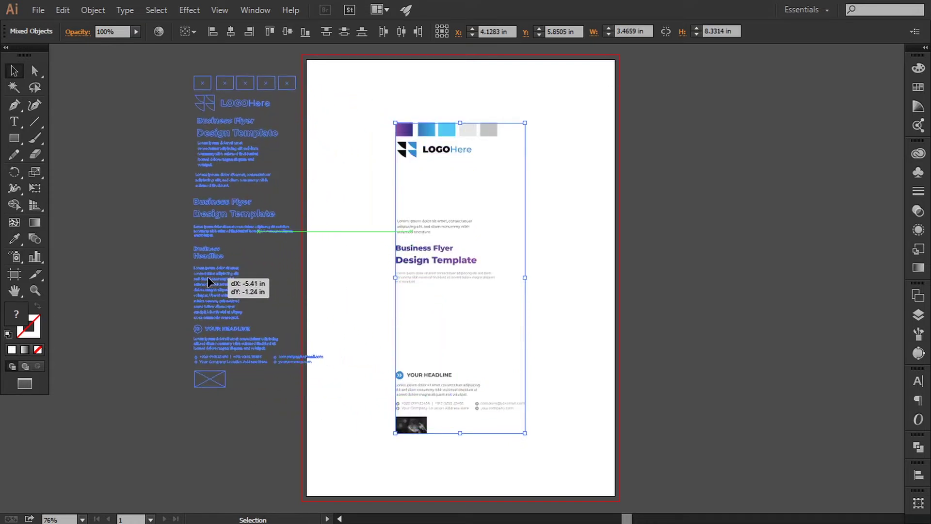
{"action": "left_click", "coordinate": [645, 311]}
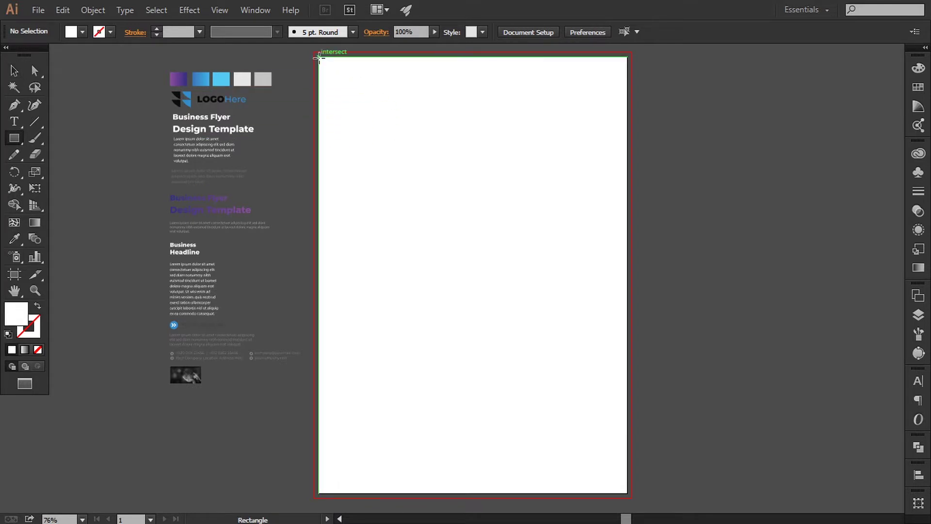
- Draw a rectangle over the page sized 8.02 in wide by 11.45 in high
{"action": "mouse_move", "coordinate": [318, 57]}
{"action": "left_mouse_down"}
{"action": "mouse_move", "coordinate": [583, 473]}
{"action": "mouse_move", "coordinate": [627, 493]}
{"action": "left_mouse_up"}
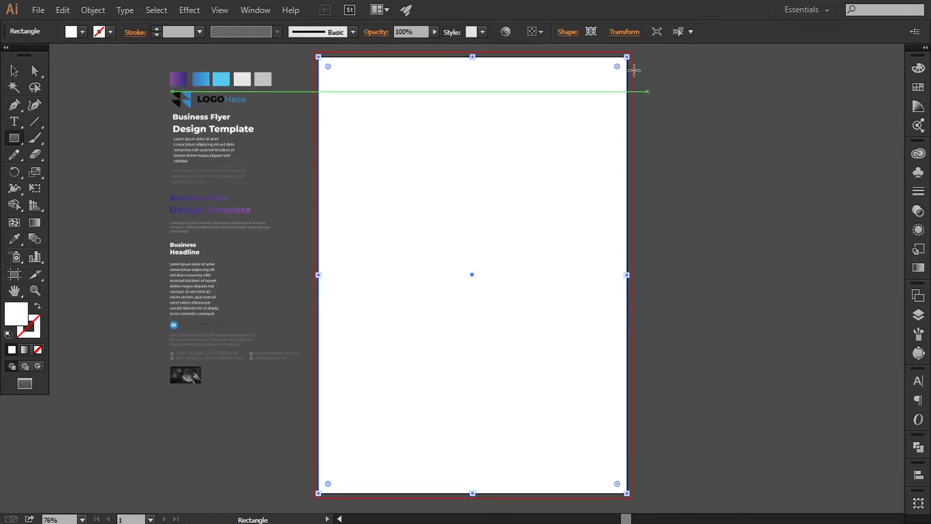
{"action": "left_click", "coordinate": [623, 31]}
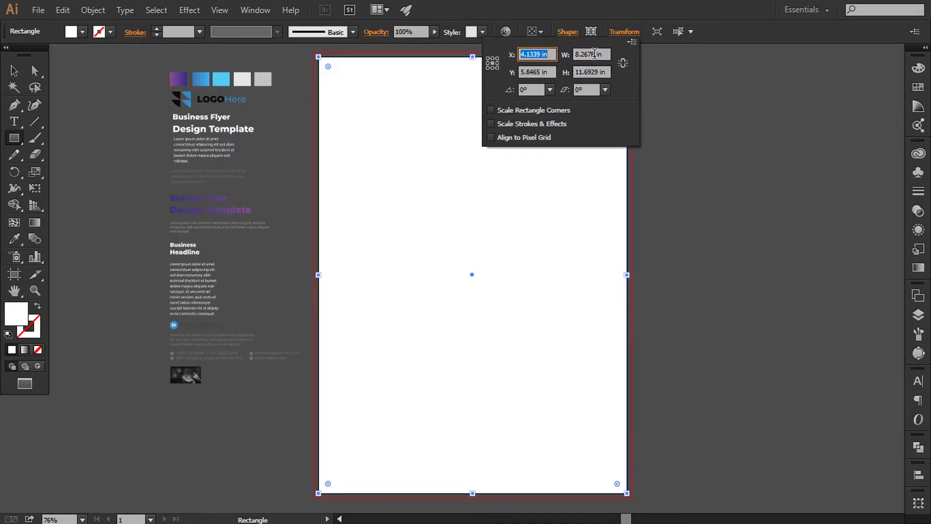
{"action": "double_click", "coordinate": [595, 54]}
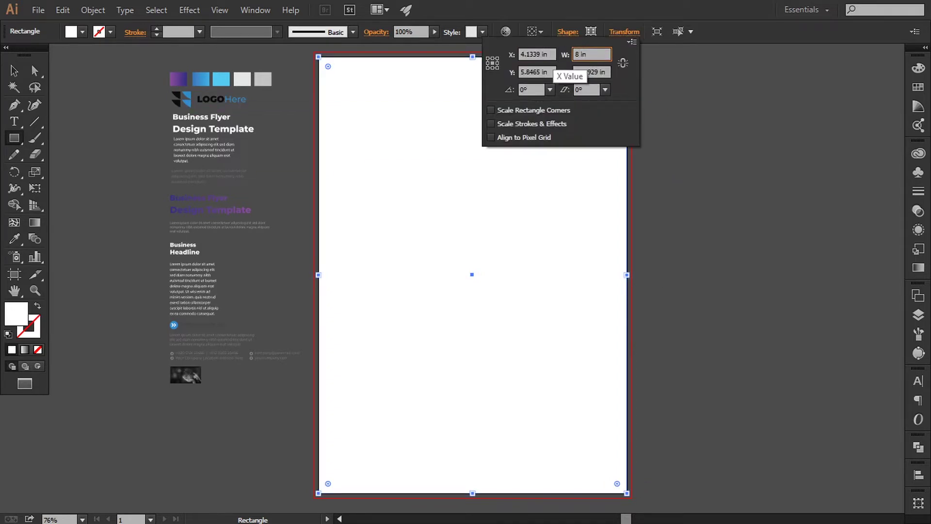
{"action": "type", "text": "8.02"}
{"action": "key", "text": "Tab"}
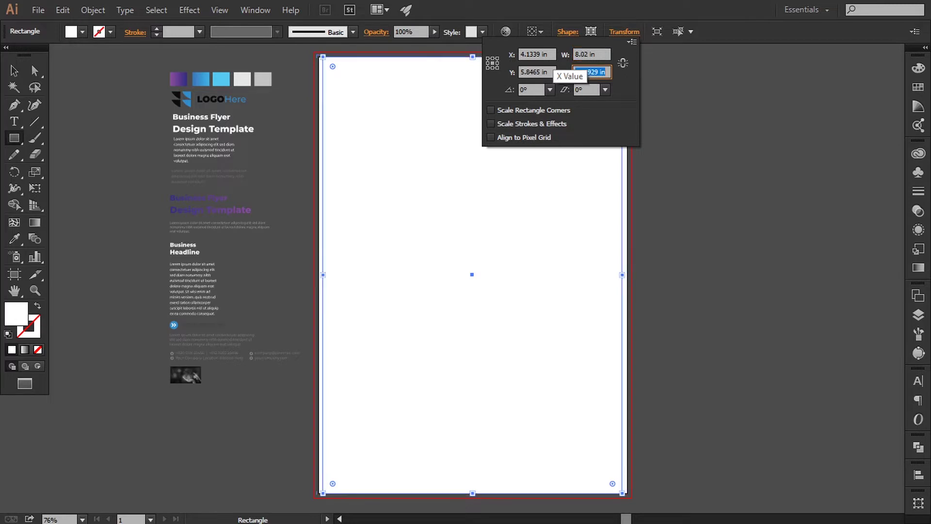
{"action": "type", "text": "11.45"}
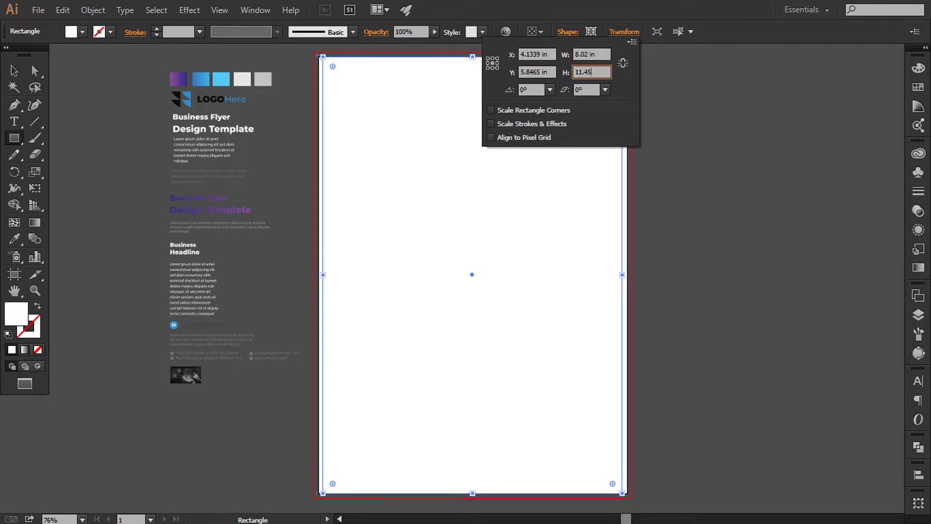
{"action": "key", "text": "Return"}
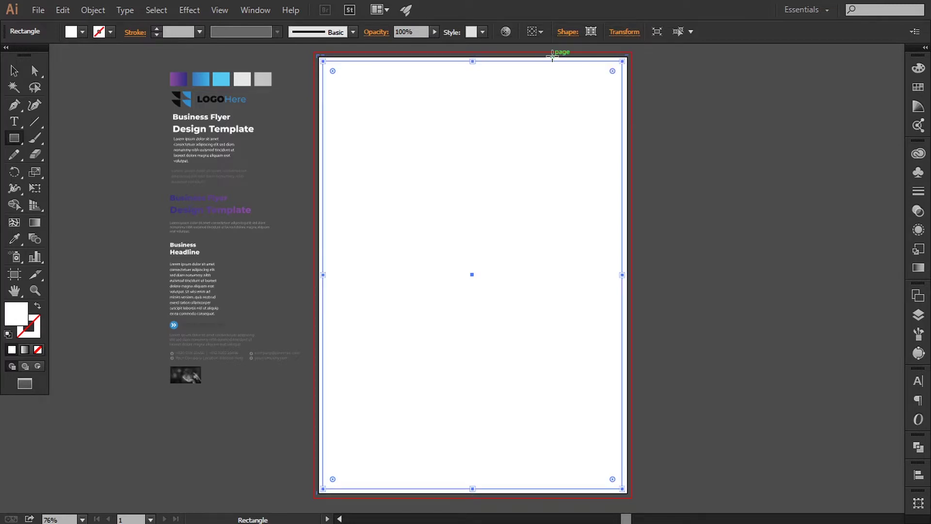
- Convert the rectangle into margin guides
{"action": "right_click", "coordinate": [531, 116]}
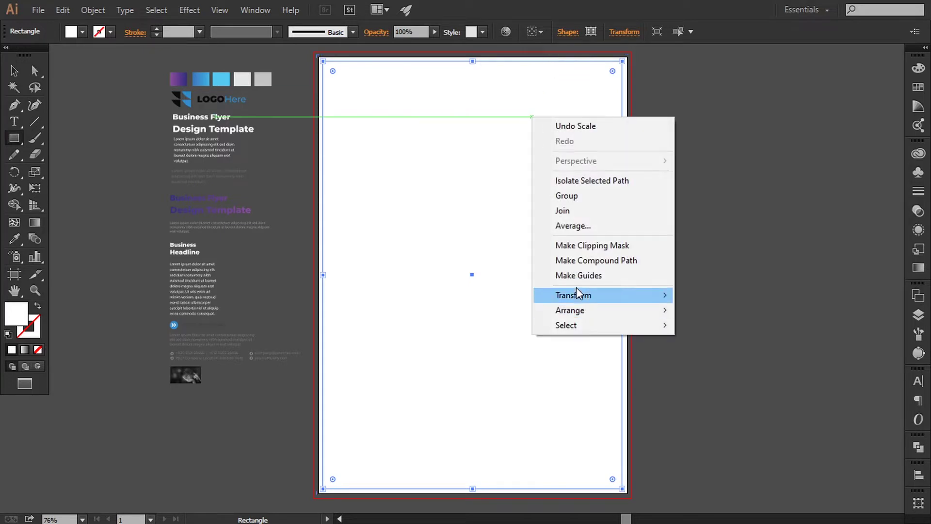
{"action": "left_click", "coordinate": [593, 277]}
{"action": "key", "text": "ctrl+1"}
{"action": "left_click", "coordinate": [14, 105]}
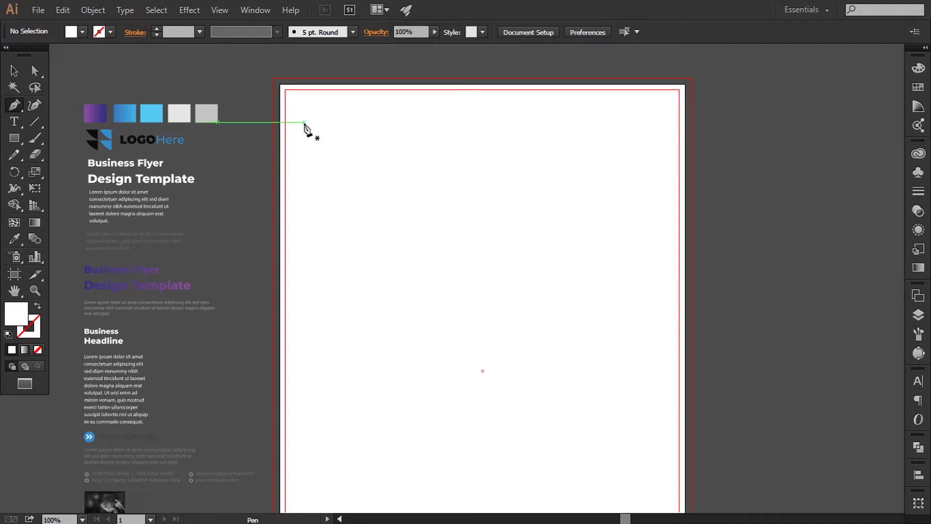
- Draw a closed curved path from the top edge down and back to the page's left edge
{"action": "left_click", "coordinate": [404, 78]}
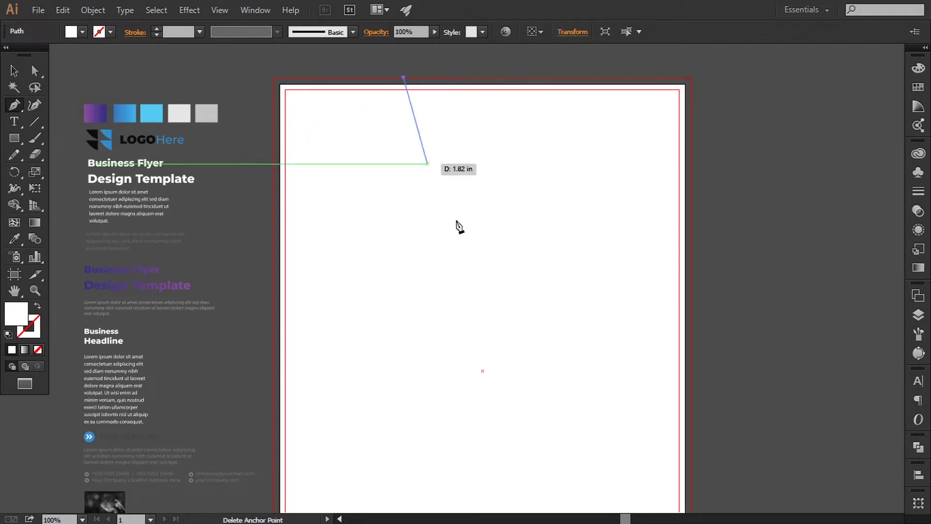
{"action": "mouse_move", "coordinate": [526, 237]}
{"action": "left_mouse_down"}
{"action": "mouse_move", "coordinate": [645, 195]}
{"action": "mouse_move", "coordinate": [667, 245]}
{"action": "left_mouse_up"}
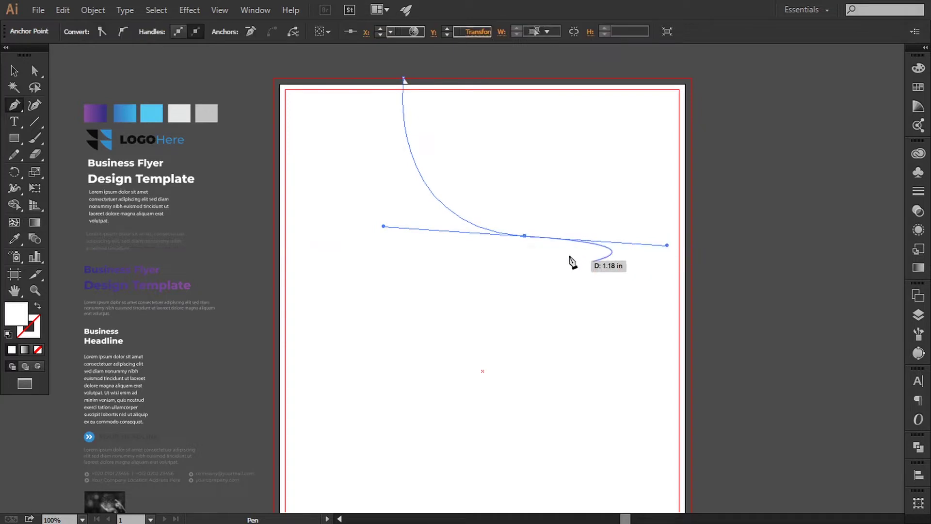
{"action": "left_click", "coordinate": [524, 399]}
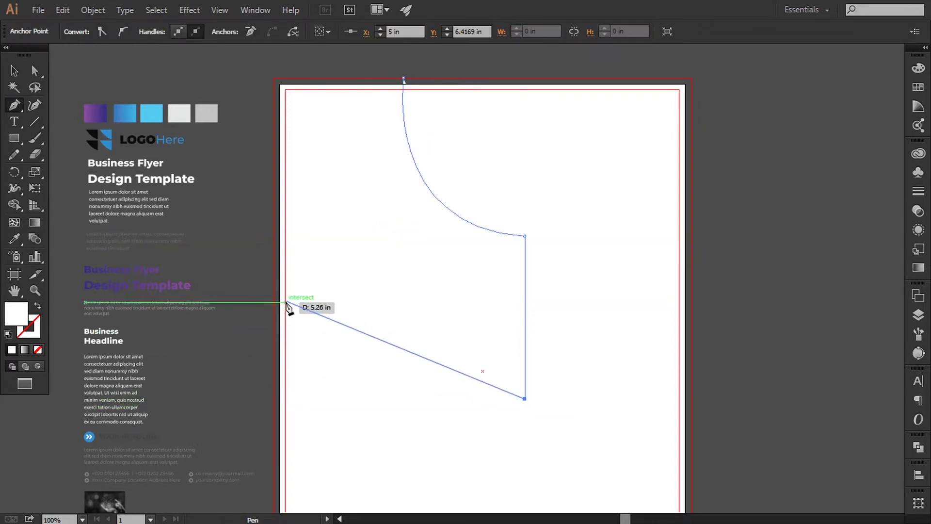
{"action": "mouse_move", "coordinate": [274, 275]}
{"action": "left_mouse_down"}
{"action": "mouse_move", "coordinate": [241, 191]}
{"action": "mouse_move", "coordinate": [180, 129]}
{"action": "left_mouse_up"}
{"action": "left_click", "coordinate": [275, 274]}
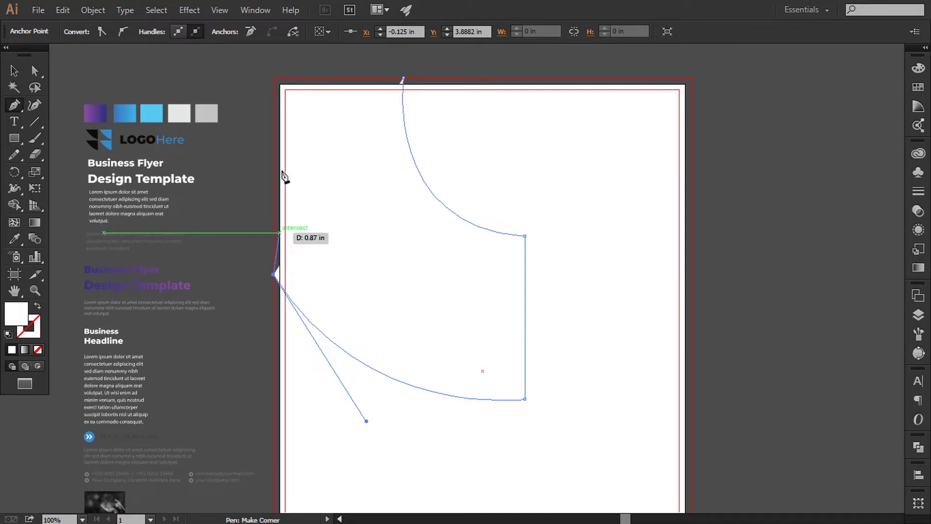
{"action": "left_click", "coordinate": [274, 77]}
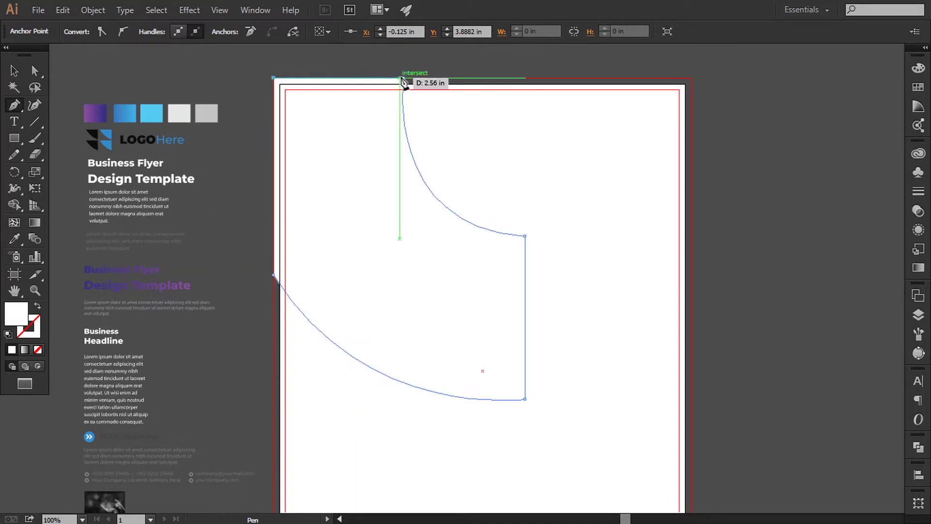
{"action": "left_click", "coordinate": [403, 78]}
{"action": "left_click_drag", "start_coordinate": [380, 205], "coordinate": [386, 199]}
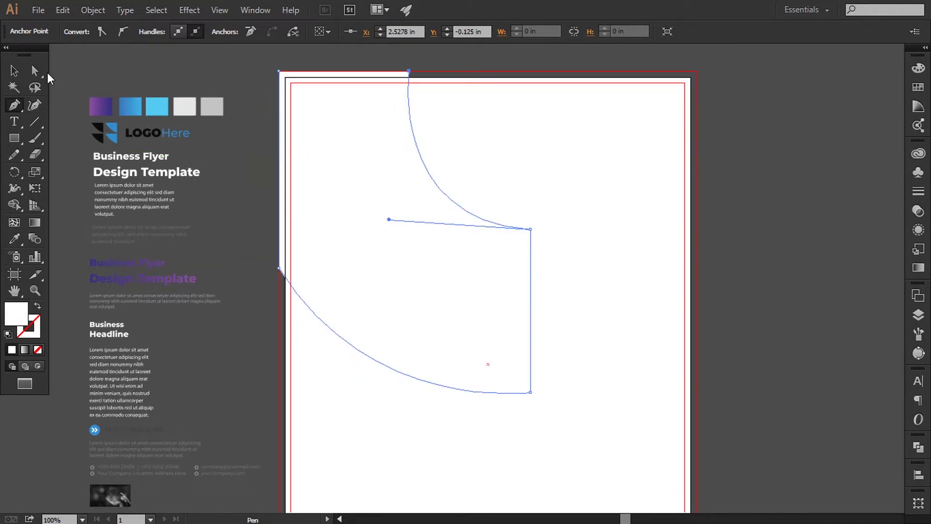
- Adjust the path's anchors so its right side forms a straight vertical edge
{"action": "key", "text": "a"}
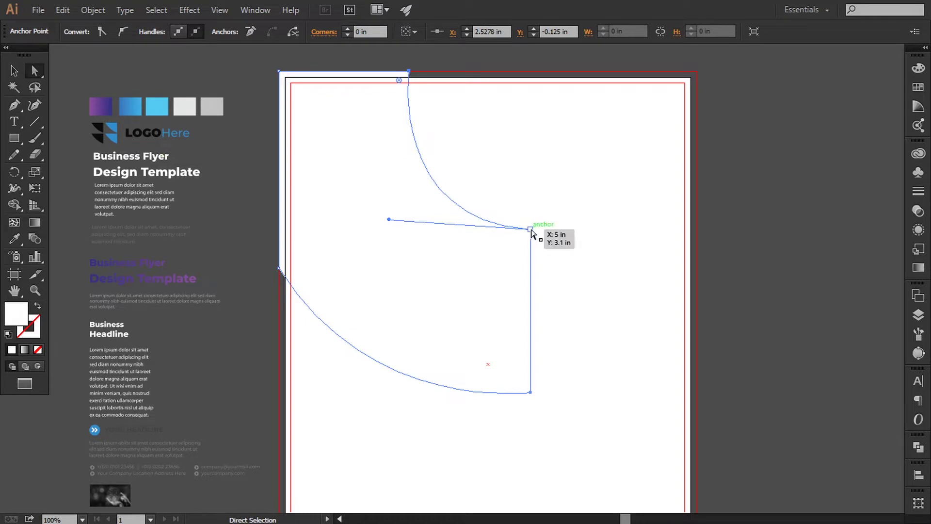
{"action": "left_click_drag", "start_coordinate": [531, 232], "coordinate": [539, 235]}
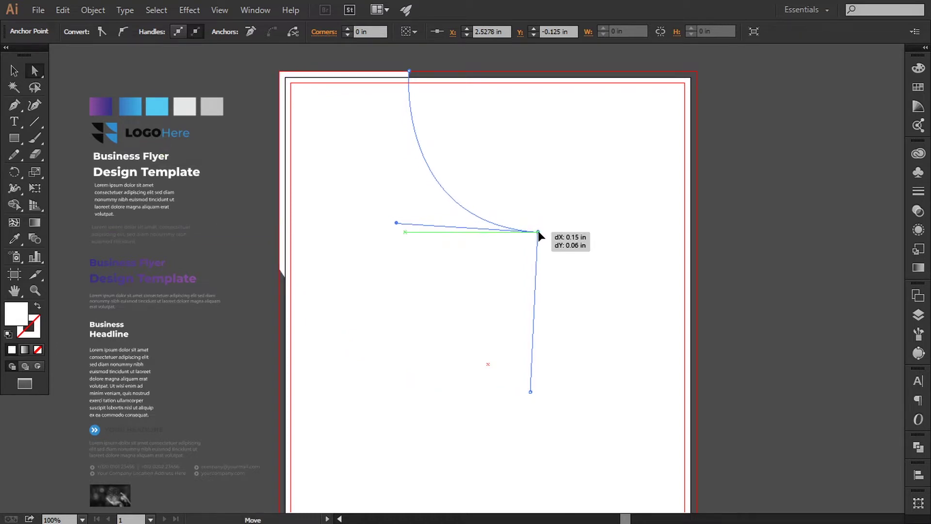
{"action": "left_click_drag", "start_coordinate": [410, 71], "coordinate": [425, 71]}
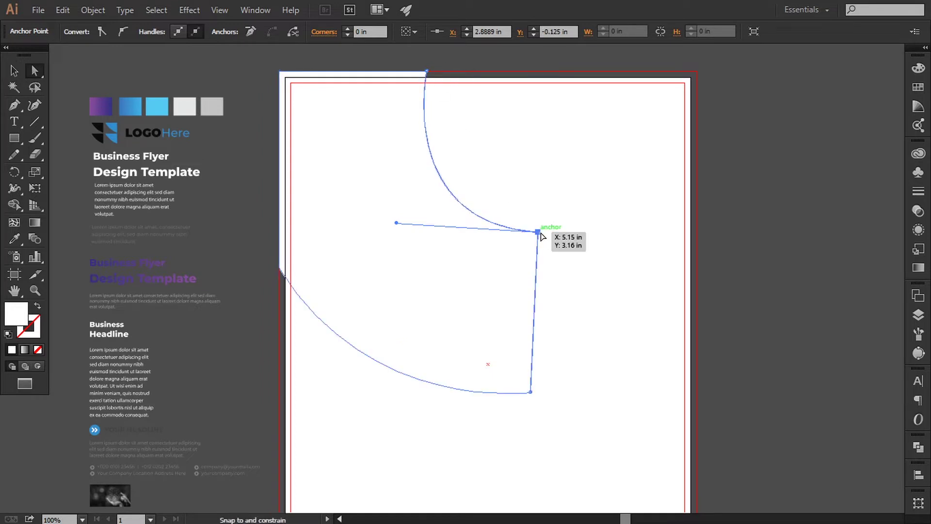
{"action": "left_click_drag", "start_coordinate": [541, 236], "coordinate": [546, 236]}
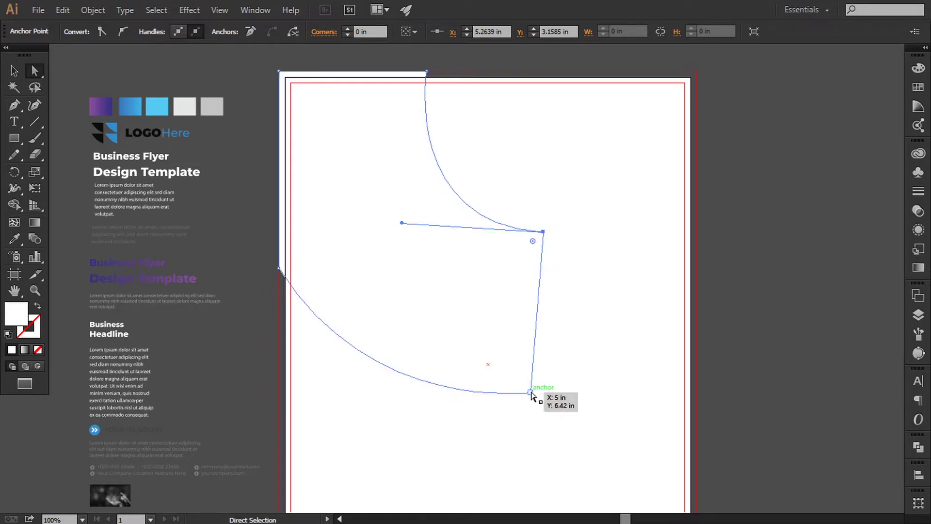
{"action": "left_click_drag", "start_coordinate": [532, 389], "coordinate": [542, 392]}
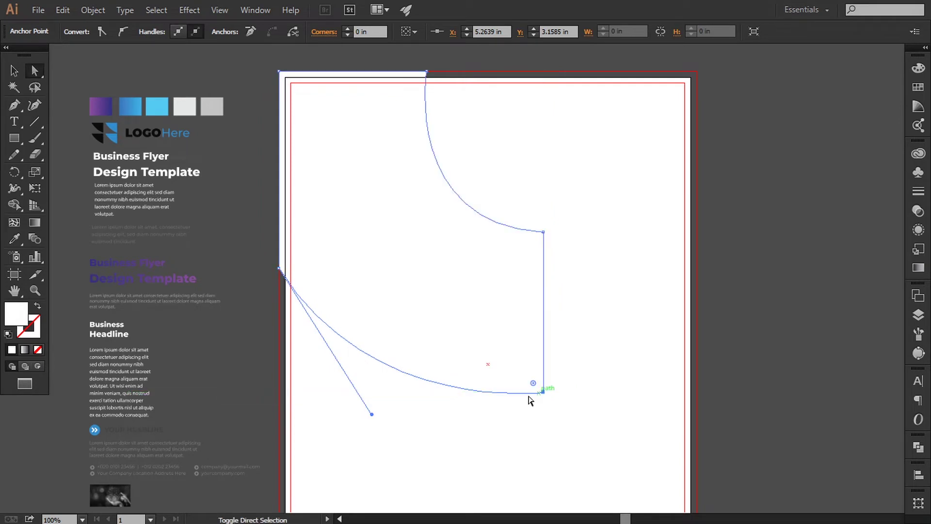
{"action": "left_click_drag", "start_coordinate": [371, 414], "coordinate": [369, 416]}
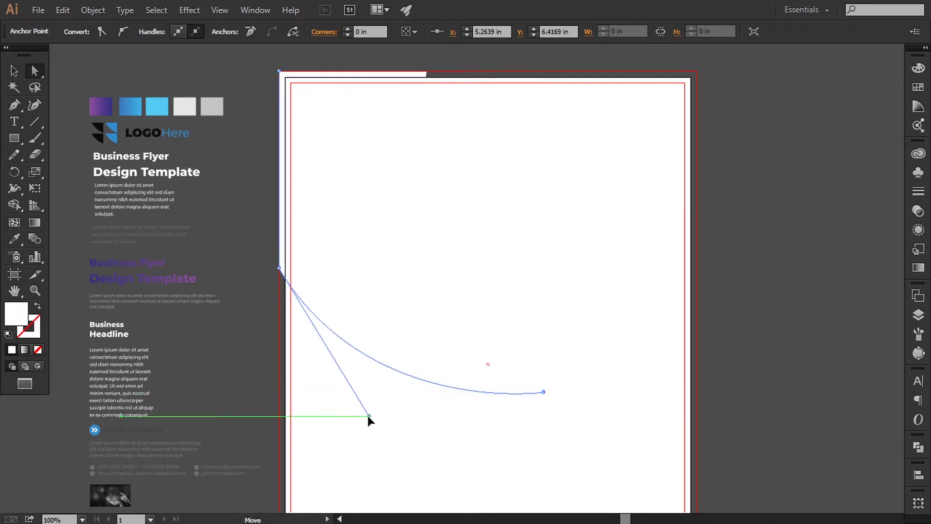
{"action": "left_click_drag", "start_coordinate": [432, 397], "coordinate": [382, 227]}
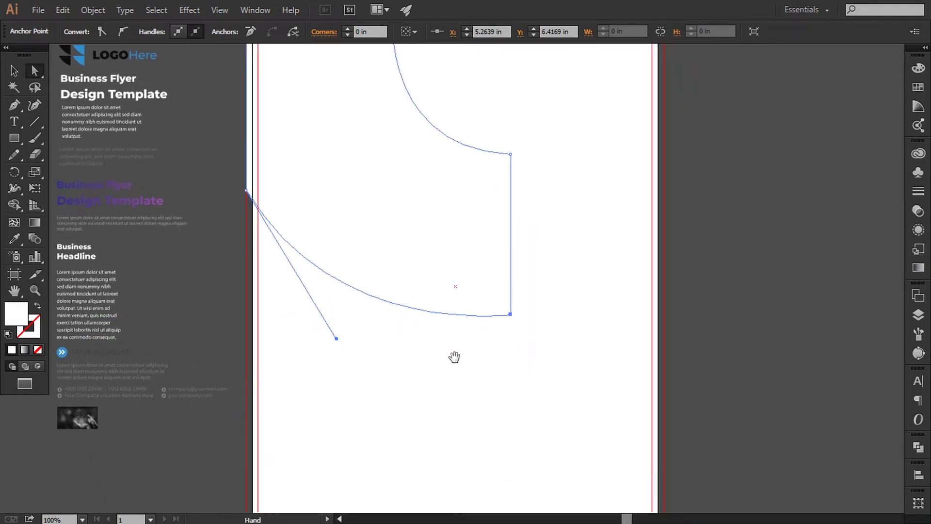
{"action": "scroll", "coordinate": [451, 291], "scroll_direction": "down", "scroll_amount": 1}
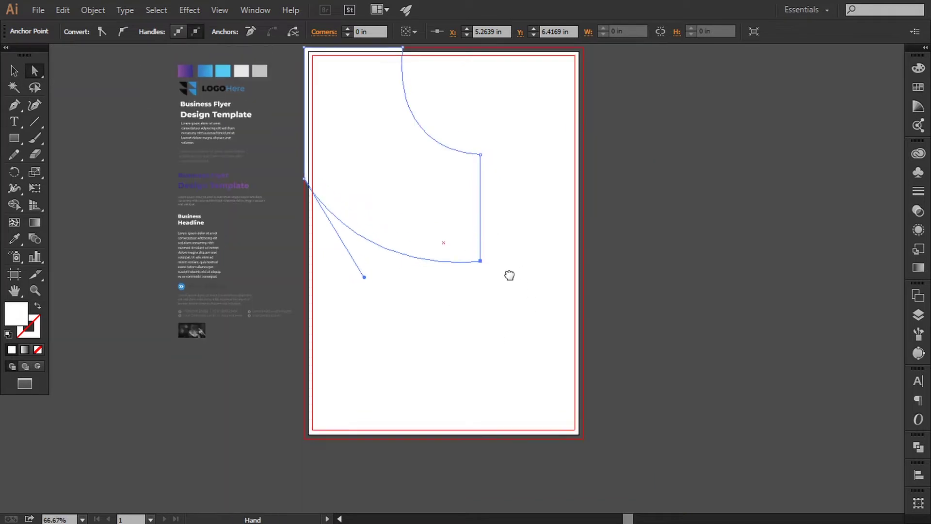
{"action": "scroll", "coordinate": [509, 272], "scroll_direction": "up", "scroll_amount": 3}
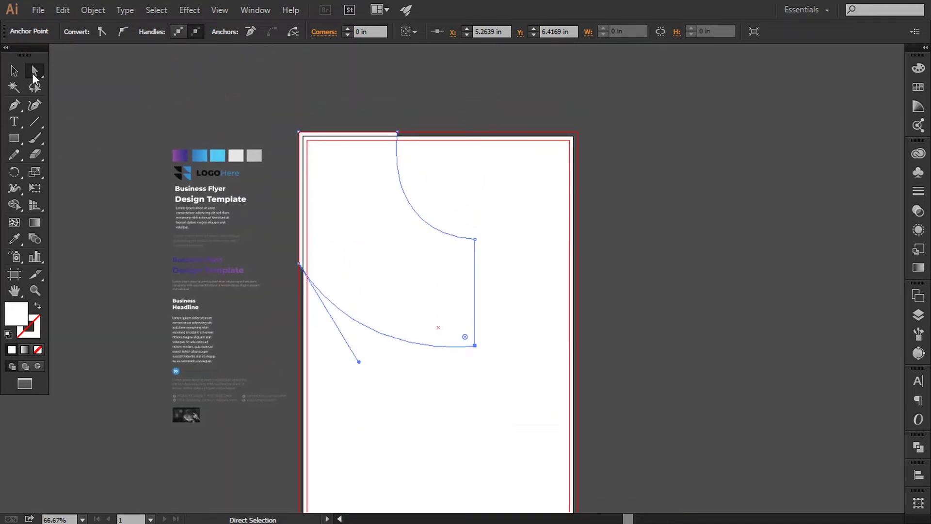
- Fill the upper-left curved shape with a light grey
{"action": "double_click", "coordinate": [17, 313]}
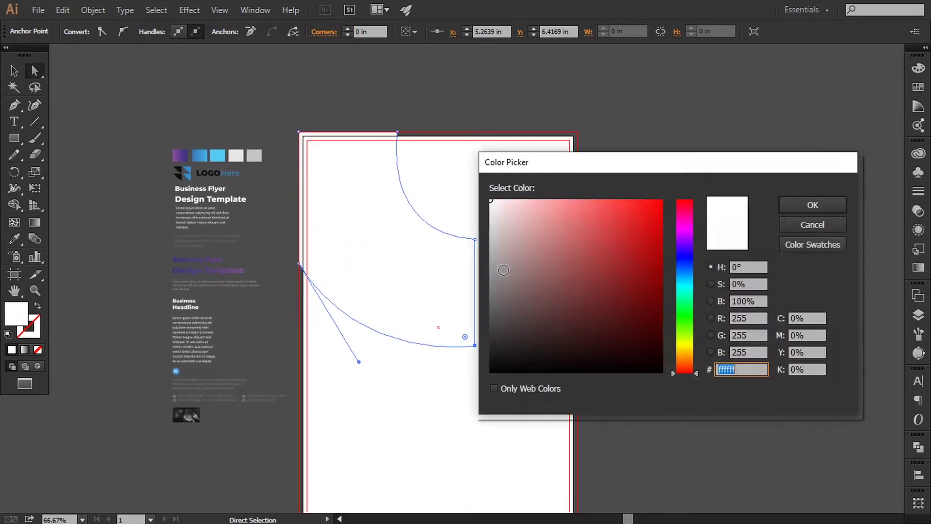
{"action": "left_click", "coordinate": [812, 204]}
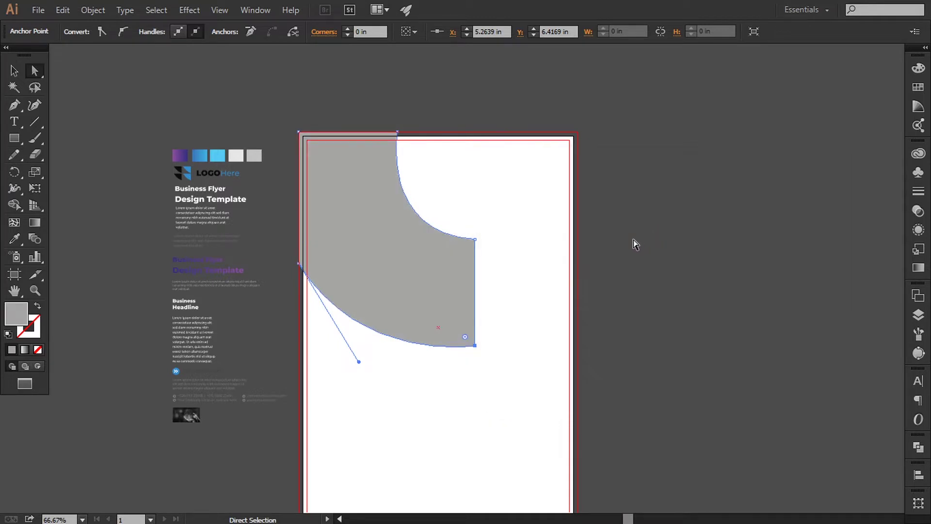
{"action": "left_click", "coordinate": [621, 307]}
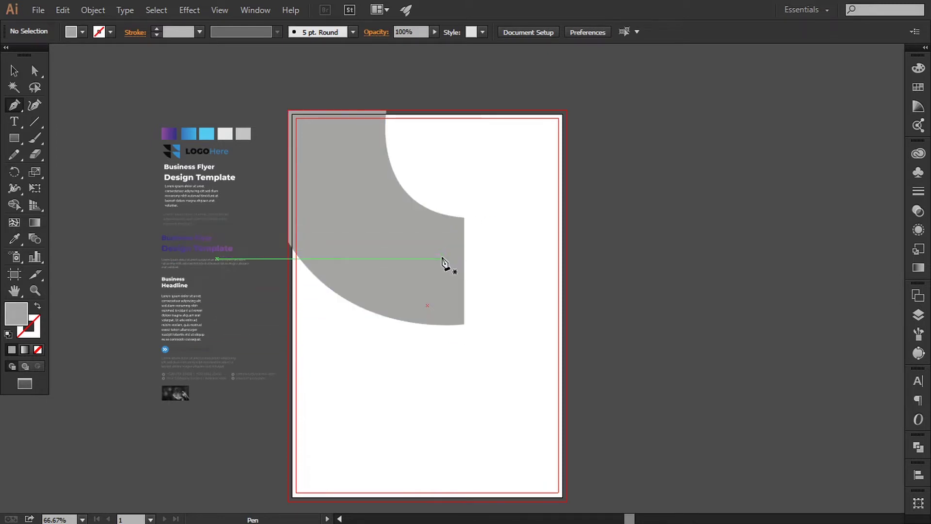
- Draw a closed curved shape down the page's right side, starting at the first shape's edge
{"action": "left_click", "coordinate": [441, 252]}
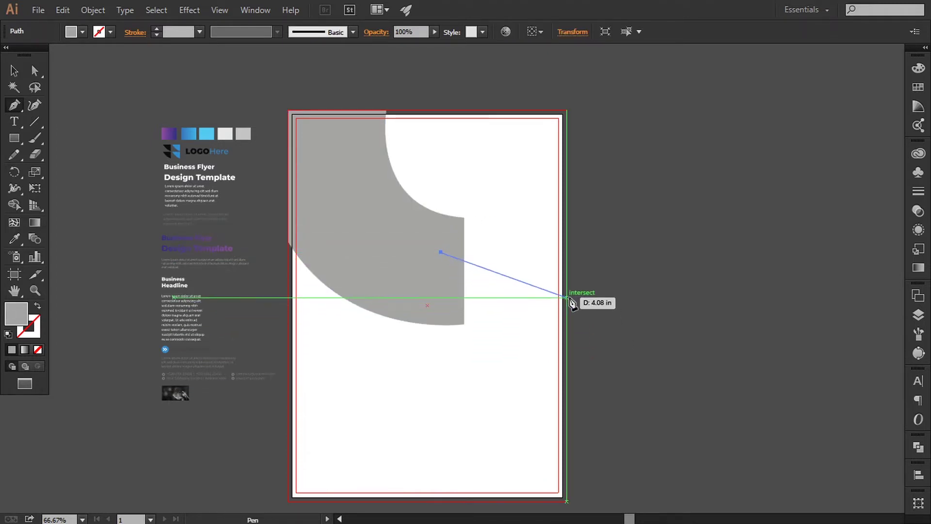
{"action": "mouse_move", "coordinate": [566, 295]}
{"action": "left_mouse_down"}
{"action": "mouse_move", "coordinate": [592, 355]}
{"action": "mouse_move", "coordinate": [607, 345]}
{"action": "left_mouse_up"}
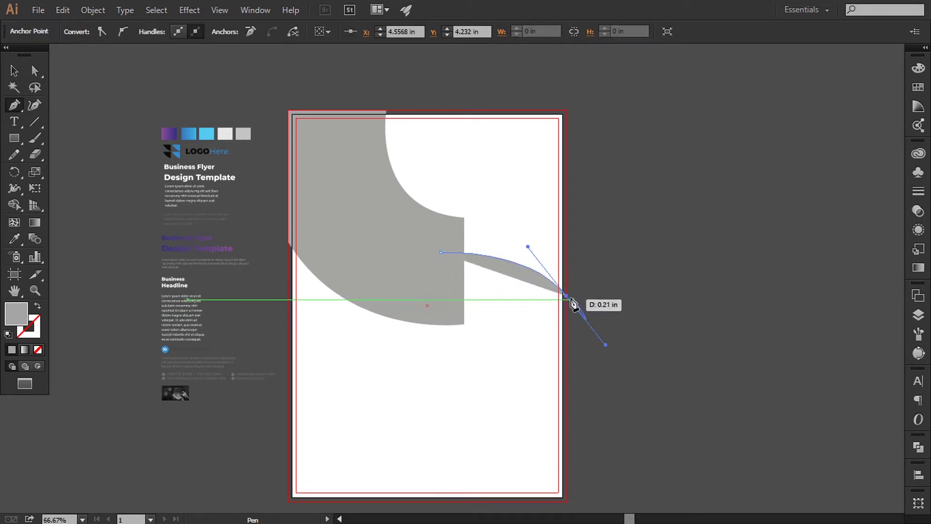
{"action": "left_click", "coordinate": [567, 442]}
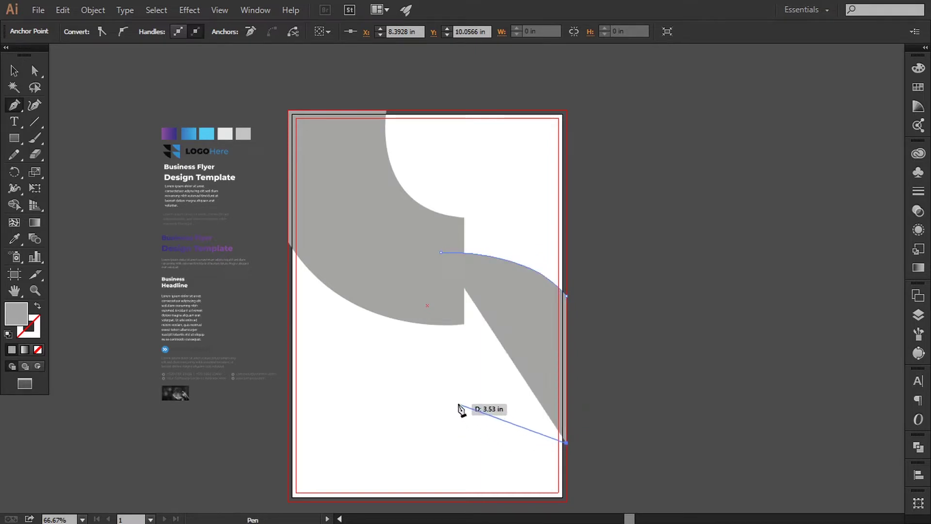
{"action": "left_click_drag", "start_coordinate": [458, 403], "coordinate": [396, 414]}
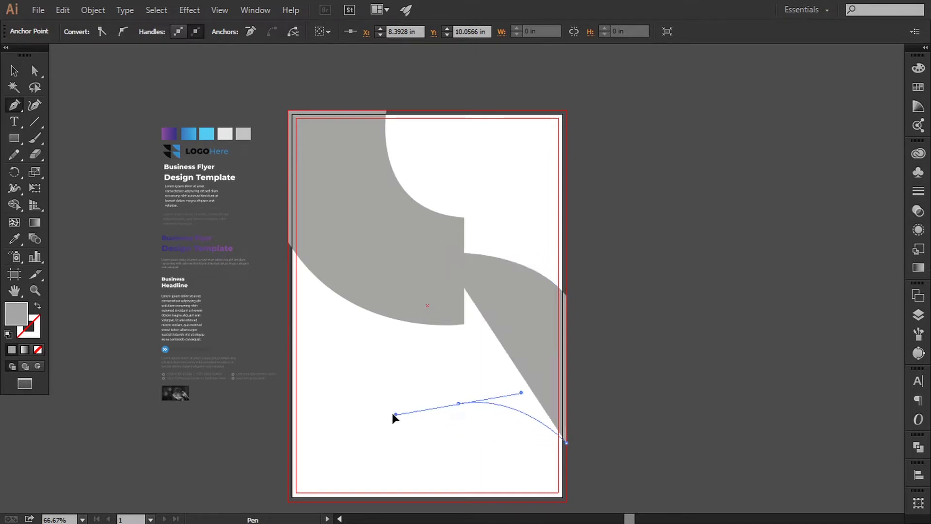
{"action": "left_click", "coordinate": [457, 403]}
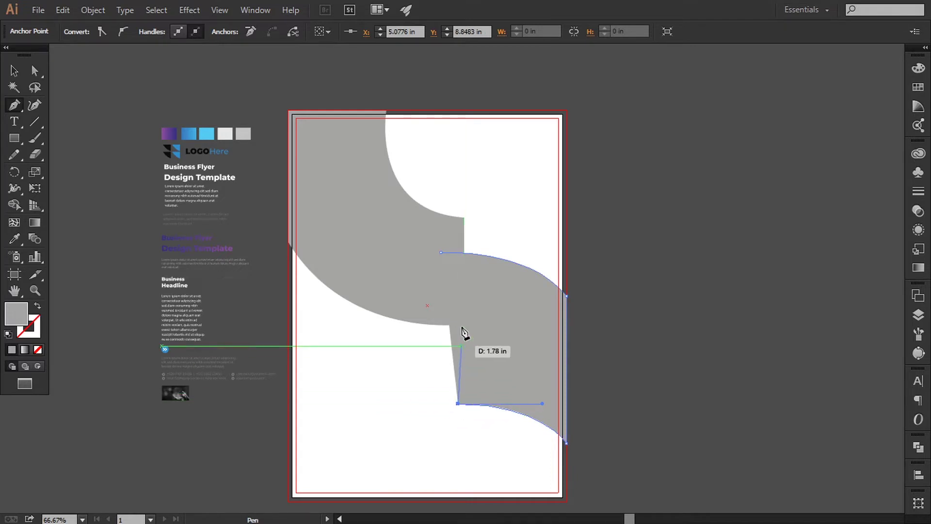
{"action": "left_click", "coordinate": [441, 254]}
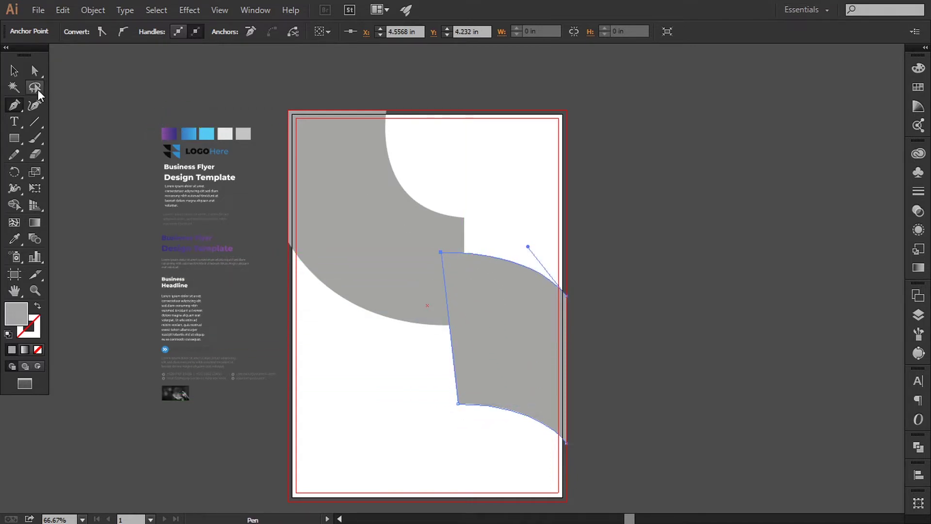
- Move the new shape's bottom-left and bottom-right anchors upward
{"action": "left_click", "coordinate": [35, 71]}
{"action": "left_click_drag", "start_coordinate": [458, 403], "coordinate": [441, 385]}
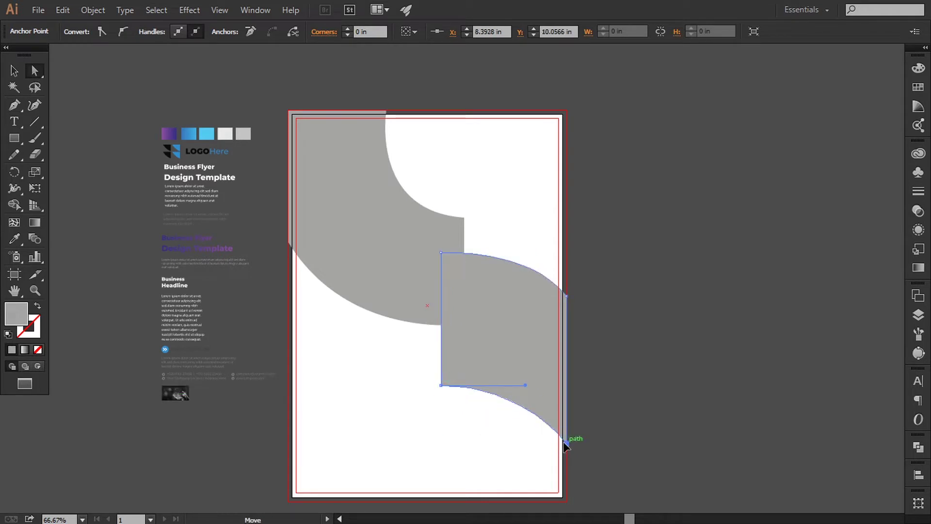
{"action": "left_click_drag", "start_coordinate": [565, 441], "coordinate": [563, 420]}
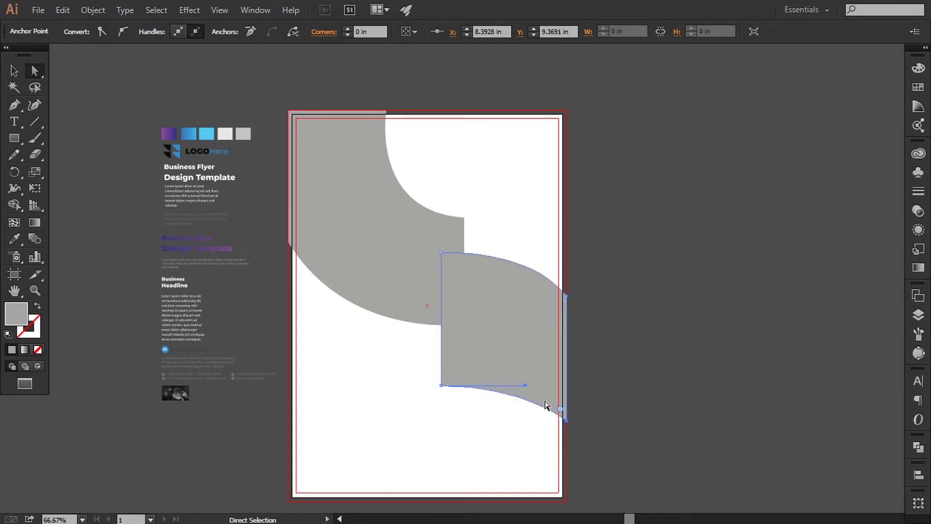
{"action": "left_click_drag", "start_coordinate": [483, 274], "coordinate": [483, 282]}
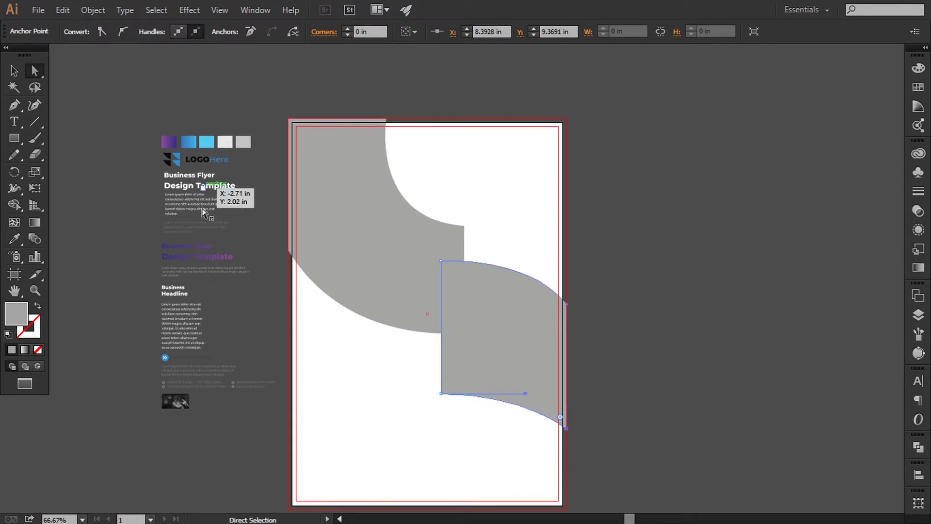
- Fill the new right-hand shape with a darker grey
{"action": "double_click", "coordinate": [20, 311]}
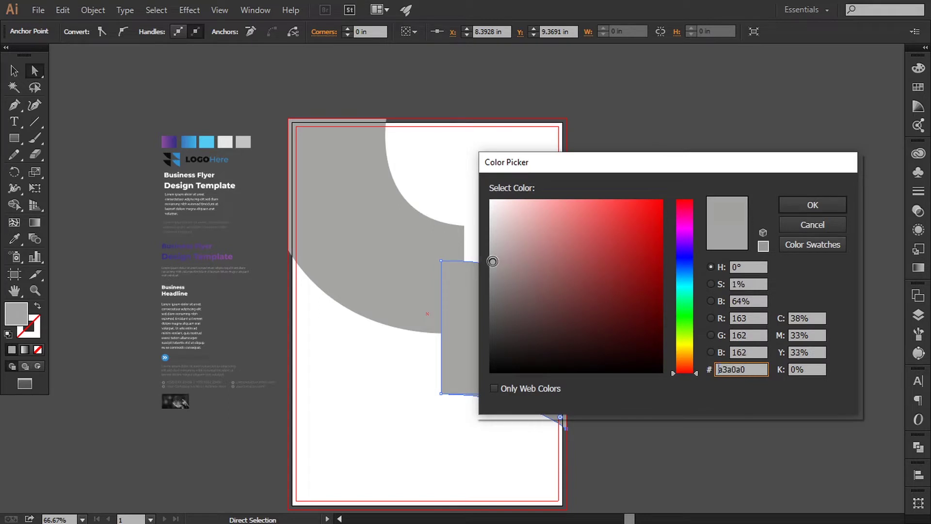
{"action": "left_click_drag", "start_coordinate": [492, 261], "coordinate": [492, 274]}
{"action": "left_click", "coordinate": [812, 204]}
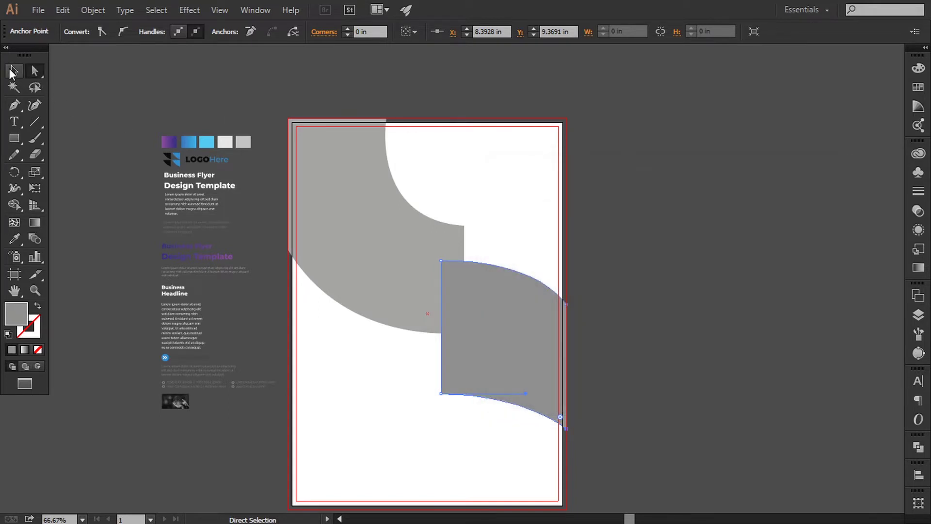
{"action": "left_click", "coordinate": [12, 72]}
{"action": "left_click", "coordinate": [668, 374]}
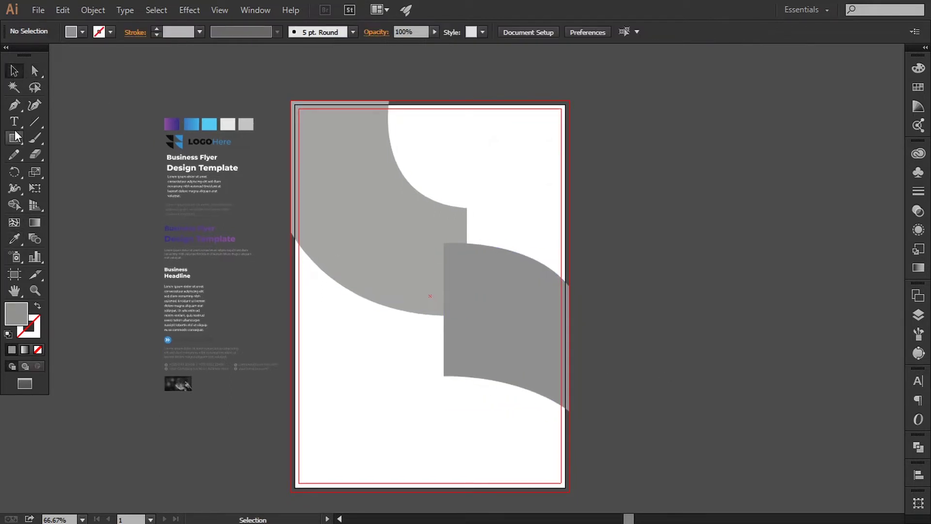
- Draw a small closed triangle where the two grey shapes meet
{"action": "left_click", "coordinate": [15, 108]}
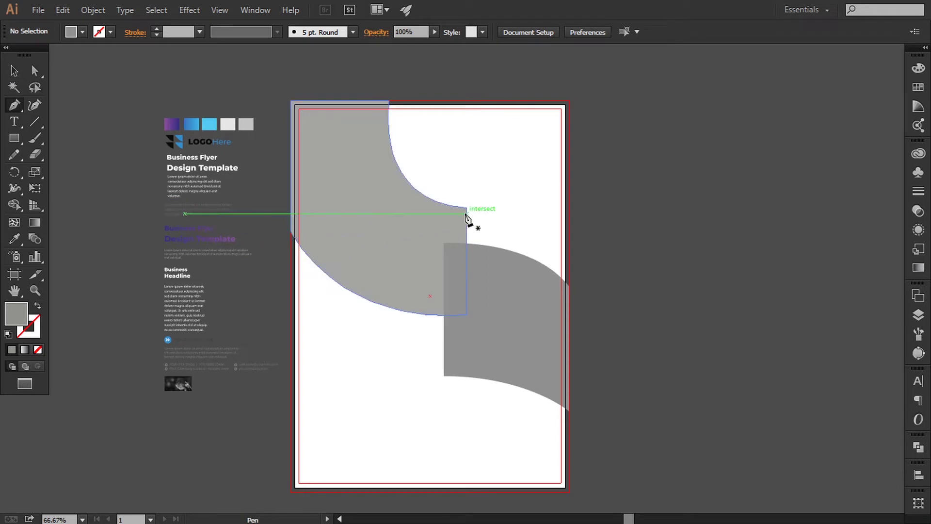
{"action": "left_click", "coordinate": [444, 242]}
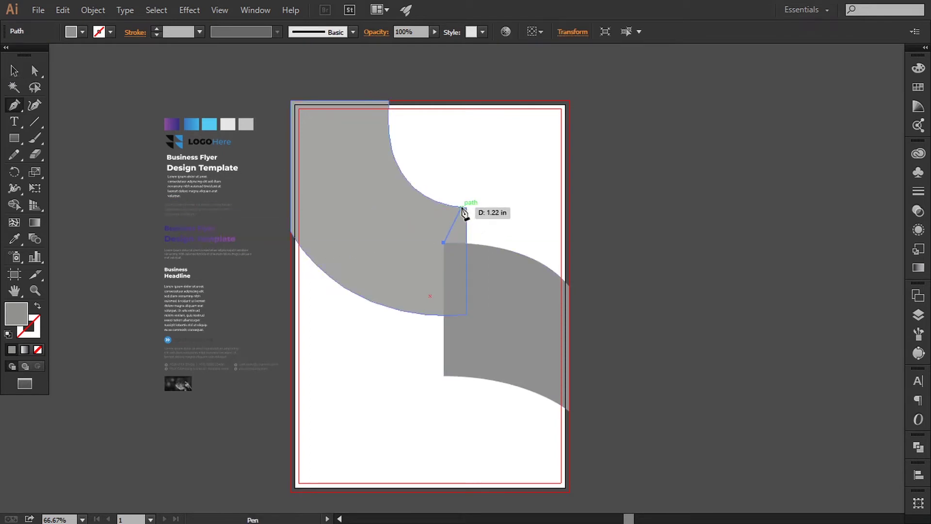
{"action": "left_click", "coordinate": [467, 208]}
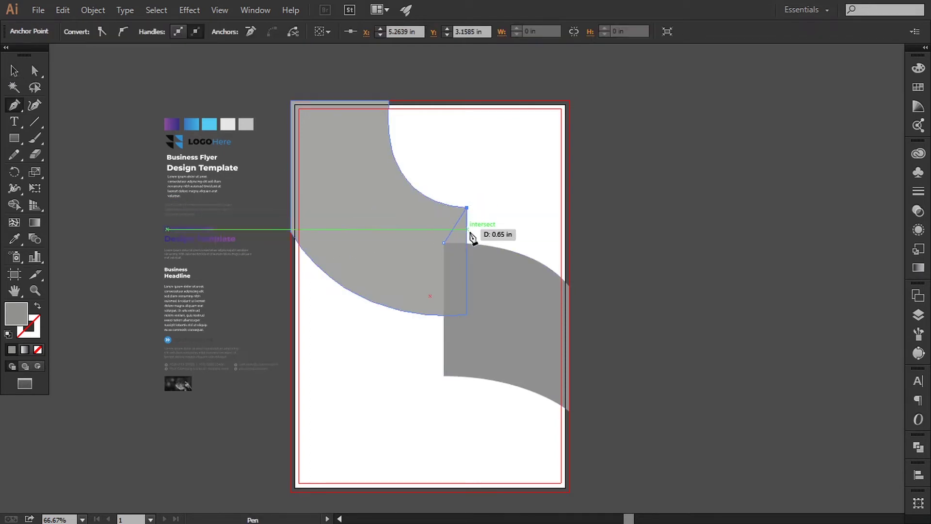
{"action": "left_click", "coordinate": [467, 262]}
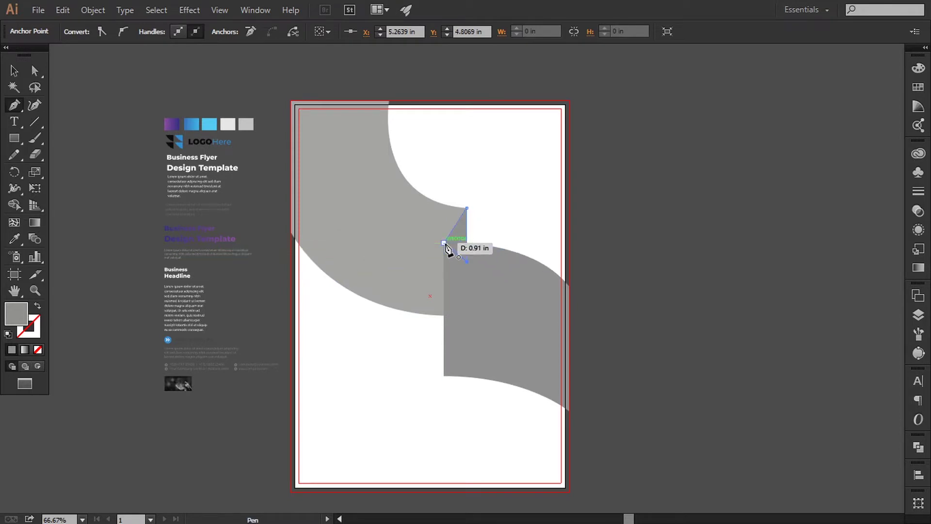
{"action": "left_click", "coordinate": [444, 242]}
- Fill the triangle with dark grey 494949
{"action": "double_click", "coordinate": [25, 313]}
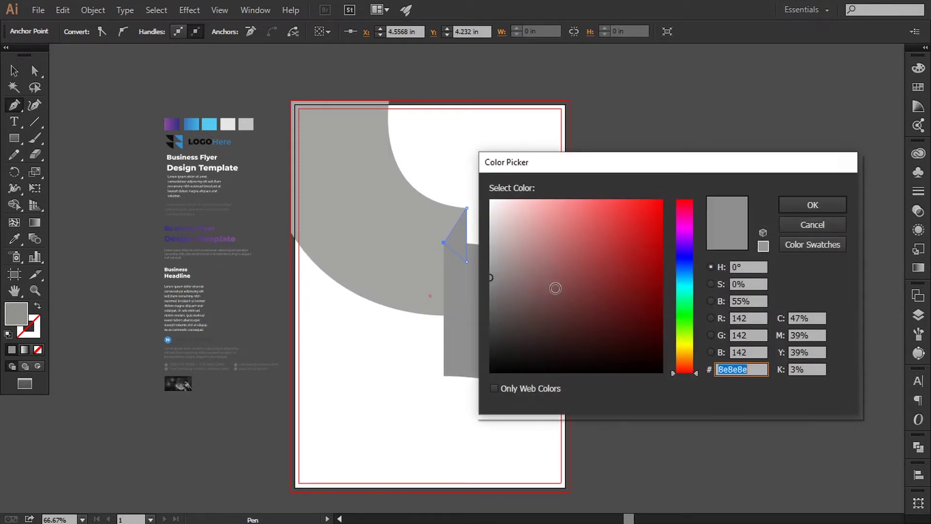
{"action": "type", "text": "494949"}
{"action": "left_click", "coordinate": [796, 206]}
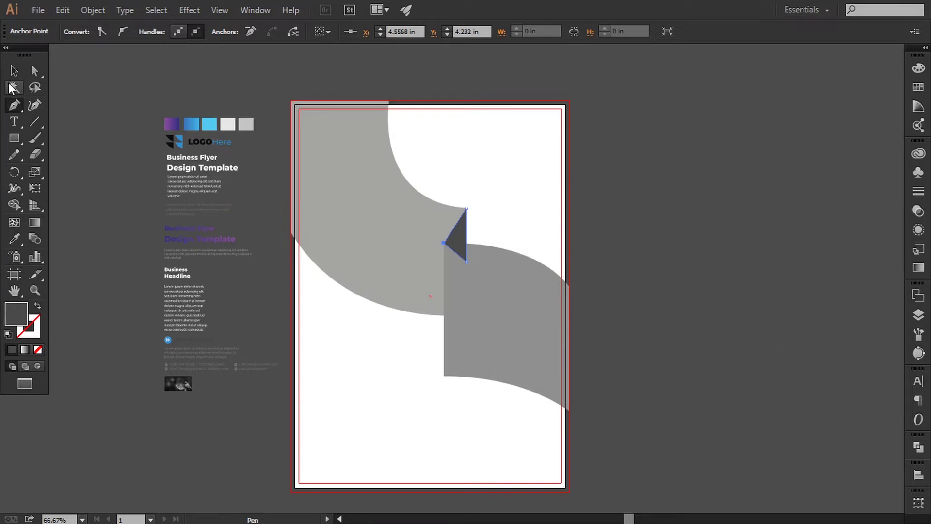
{"action": "left_click", "coordinate": [14, 70]}
{"action": "left_click", "coordinate": [85, 139]}
- Bring the right-hand grey shape in front of the other shapes
{"action": "left_click", "coordinate": [489, 339]}
{"action": "right_click", "coordinate": [489, 339]}
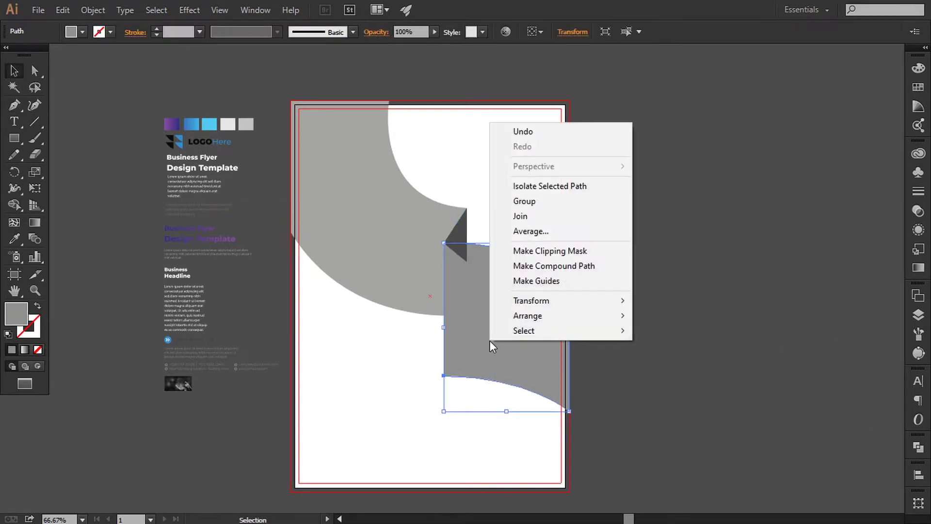
{"action": "left_click", "coordinate": [668, 316]}
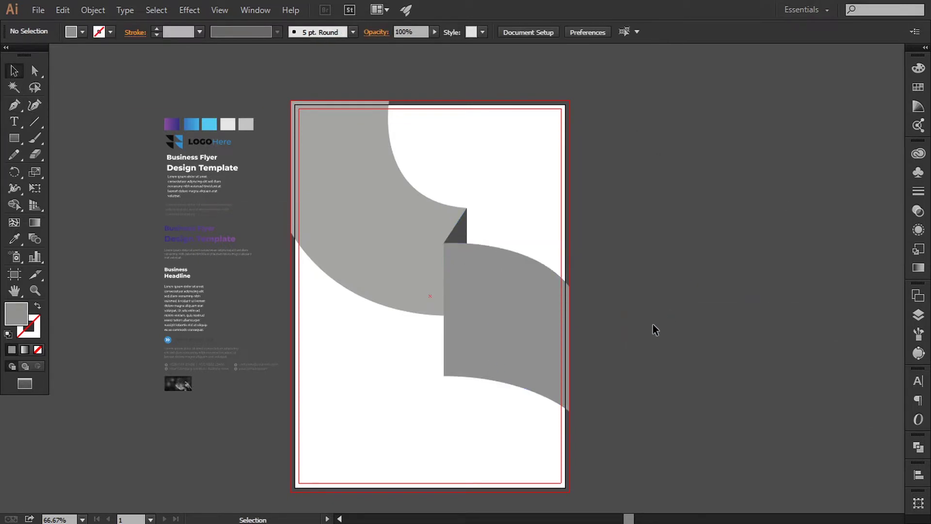
- Raise the upper grey shape's corner anchor and the triangle's top point to match
{"action": "left_click_drag", "start_coordinate": [647, 328], "coordinate": [653, 326]}
{"action": "left_click_drag", "start_coordinate": [593, 228], "coordinate": [603, 229]}
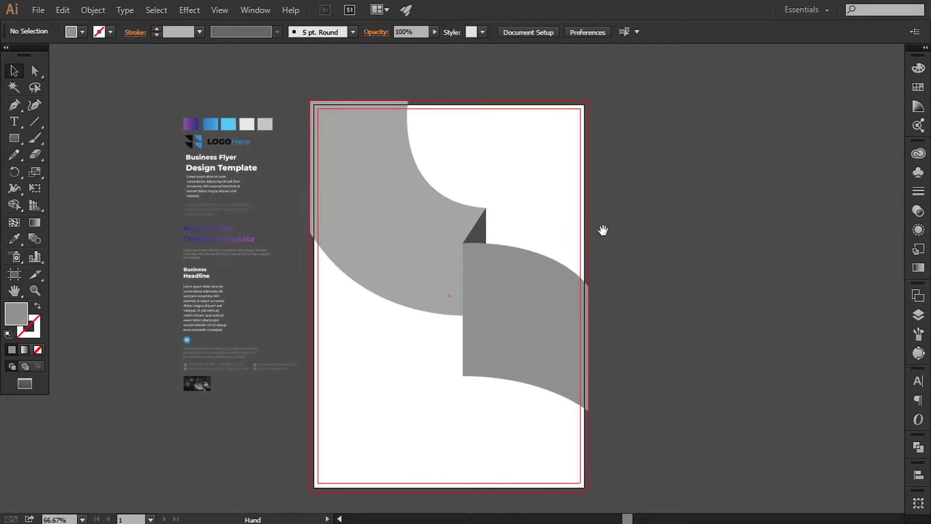
{"action": "left_click", "coordinate": [37, 74]}
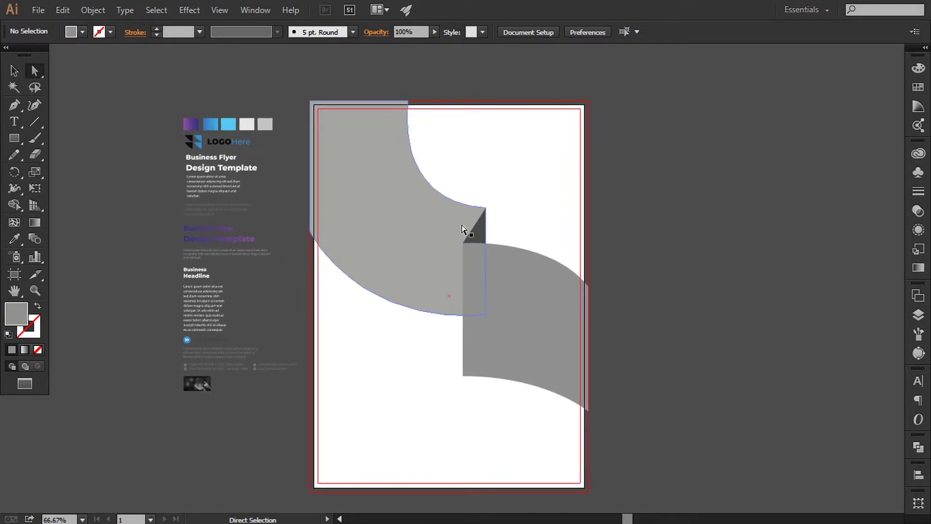
{"action": "left_click", "coordinate": [473, 221]}
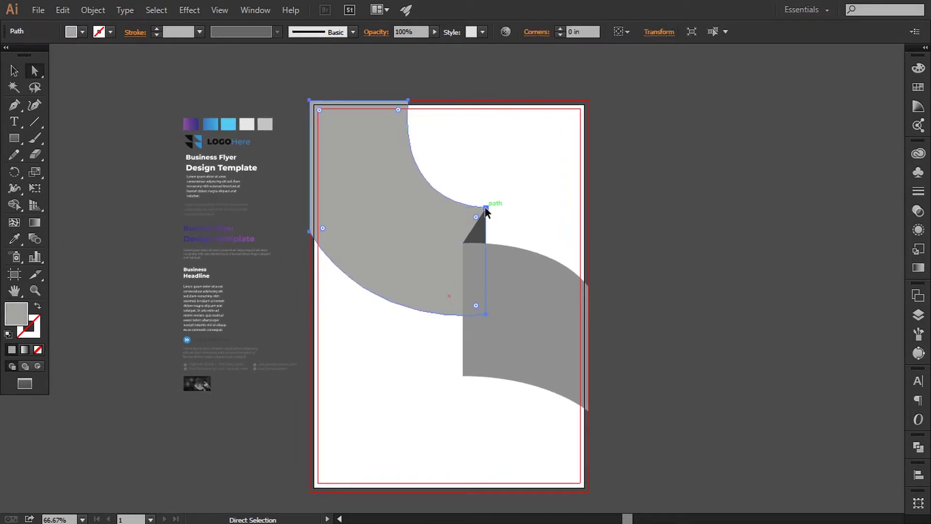
{"action": "left_click", "coordinate": [486, 208]}
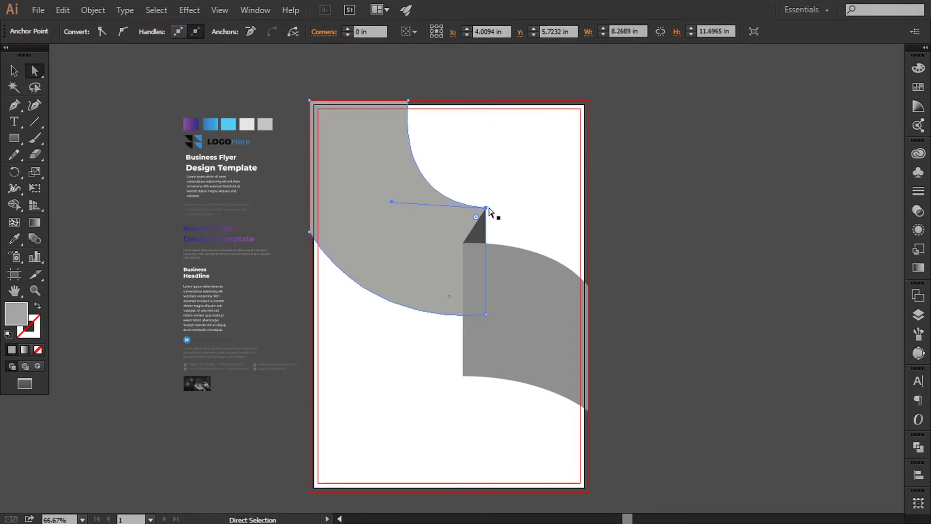
{"action": "left_click_drag", "start_coordinate": [487, 208], "coordinate": [486, 194]}
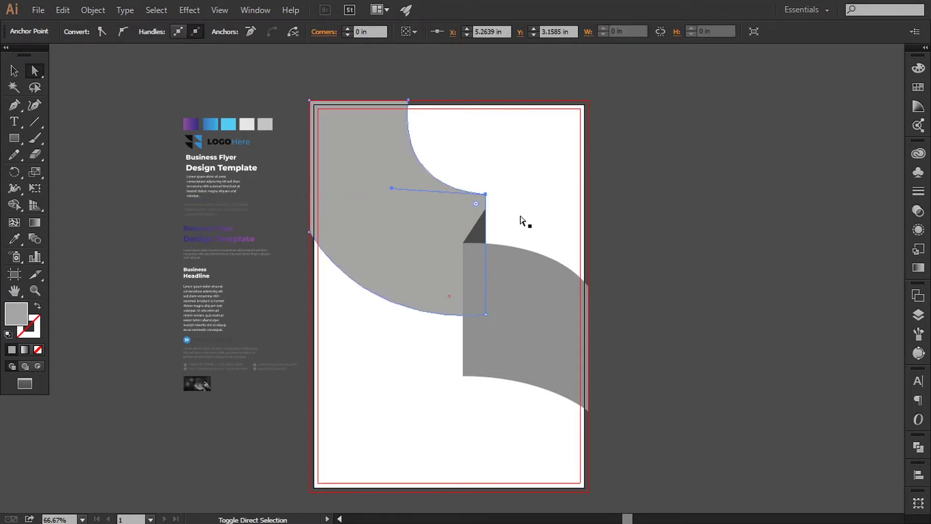
{"action": "left_click", "coordinate": [475, 234]}
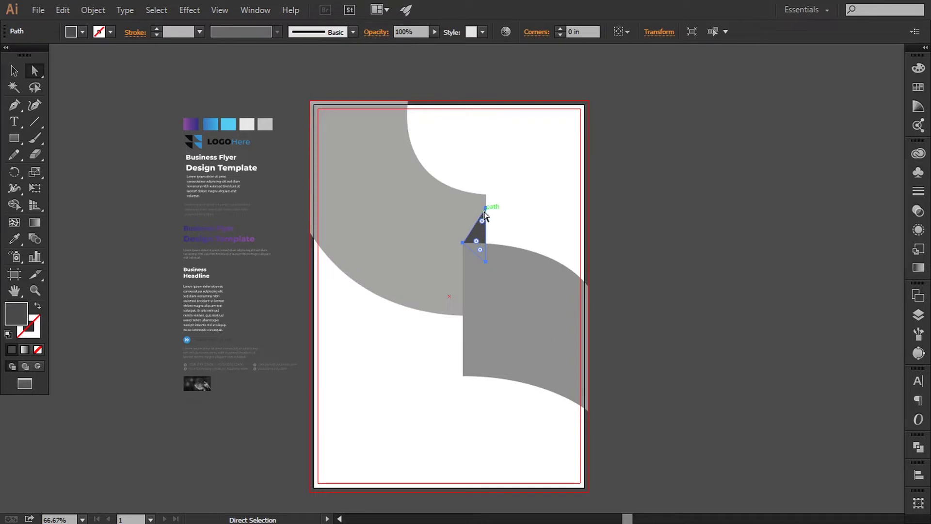
{"action": "left_click_drag", "start_coordinate": [486, 208], "coordinate": [487, 195]}
{"action": "left_click", "coordinate": [631, 236]}
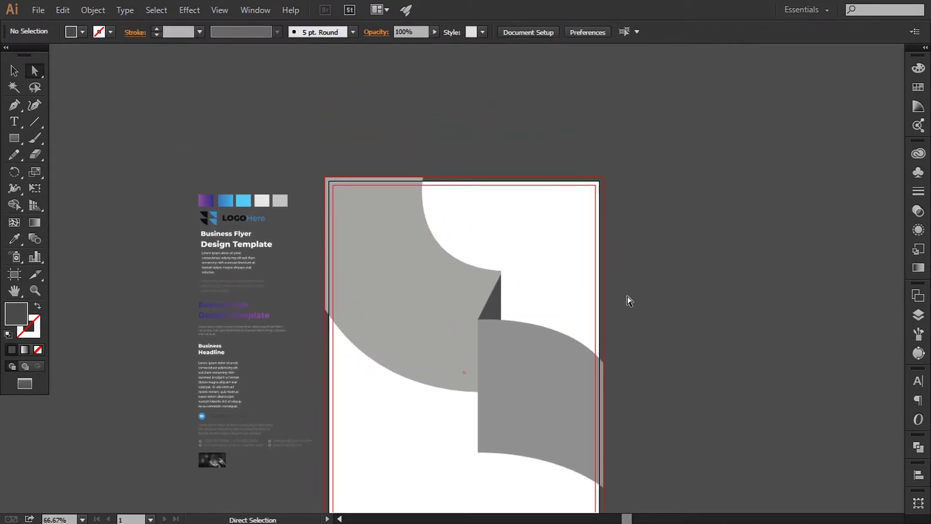
- Snap the triangle's top point onto the curve corner and adjust its lower-left point
{"action": "key", "text": "ctrl+plus"}
{"action": "key", "text": "ctrl+plus"}
{"action": "key", "text": "ctrl+plus"}
{"action": "left_click", "coordinate": [556, 356]}
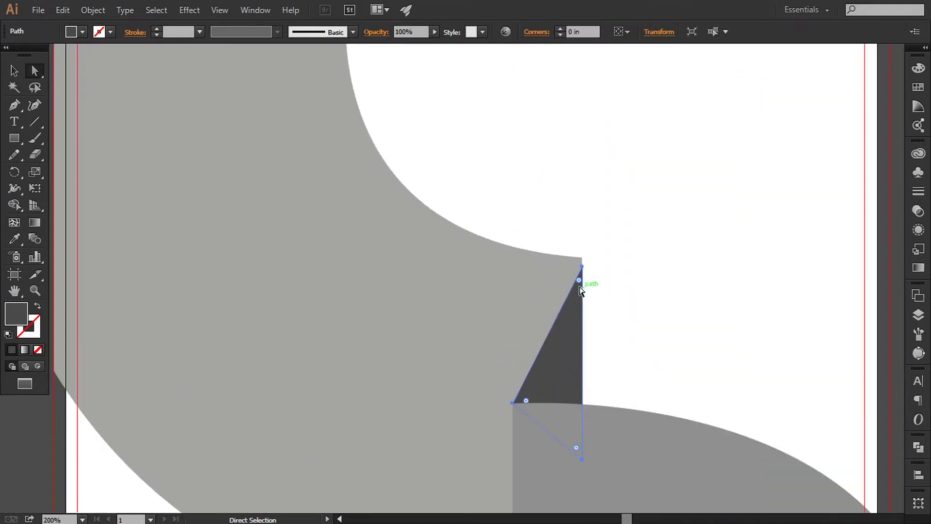
{"action": "left_click_drag", "start_coordinate": [584, 268], "coordinate": [587, 260]}
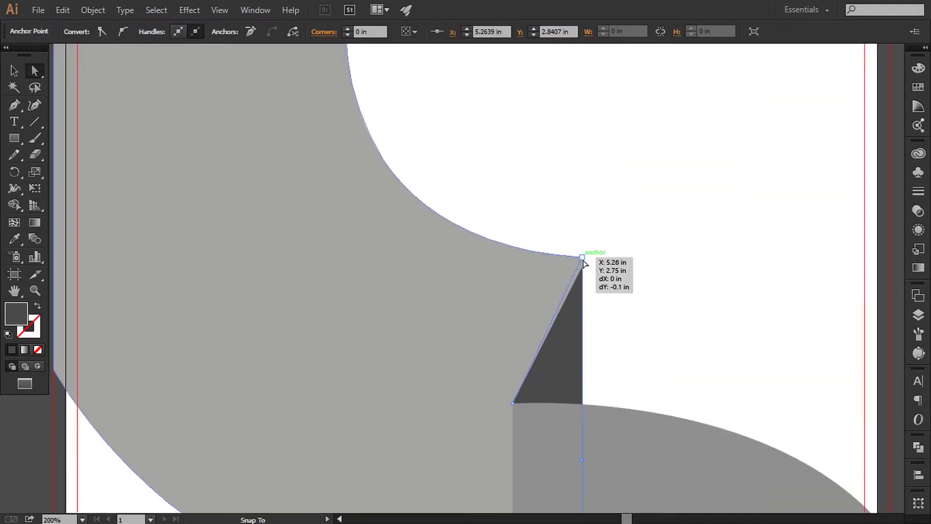
{"action": "left_click_drag", "start_coordinate": [630, 339], "coordinate": [609, 226]}
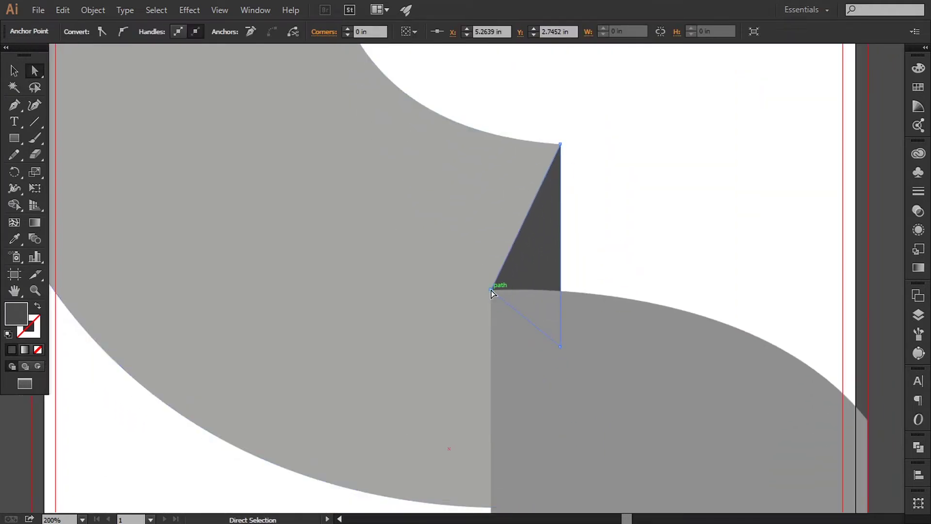
{"action": "left_click_drag", "start_coordinate": [495, 275], "coordinate": [495, 274]}
{"action": "left_click", "coordinate": [14, 71]}
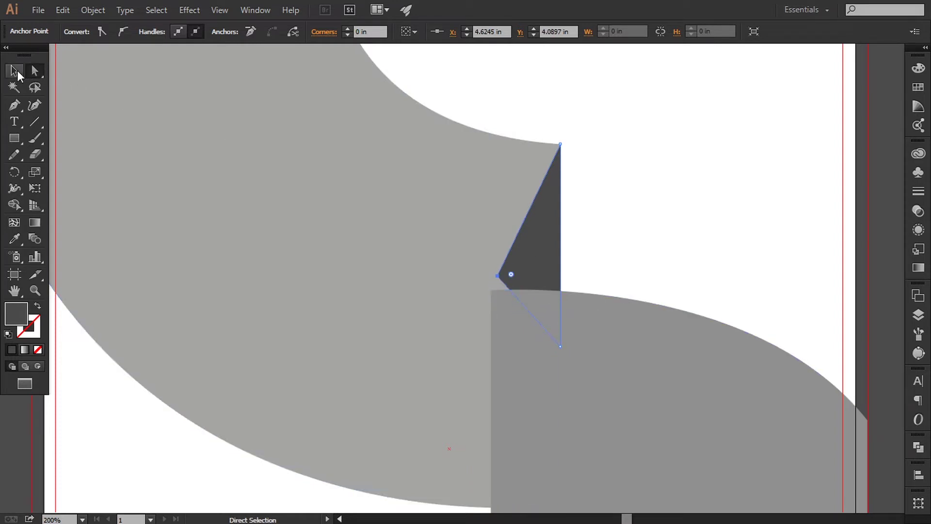
{"action": "left_click", "coordinate": [797, 300]}
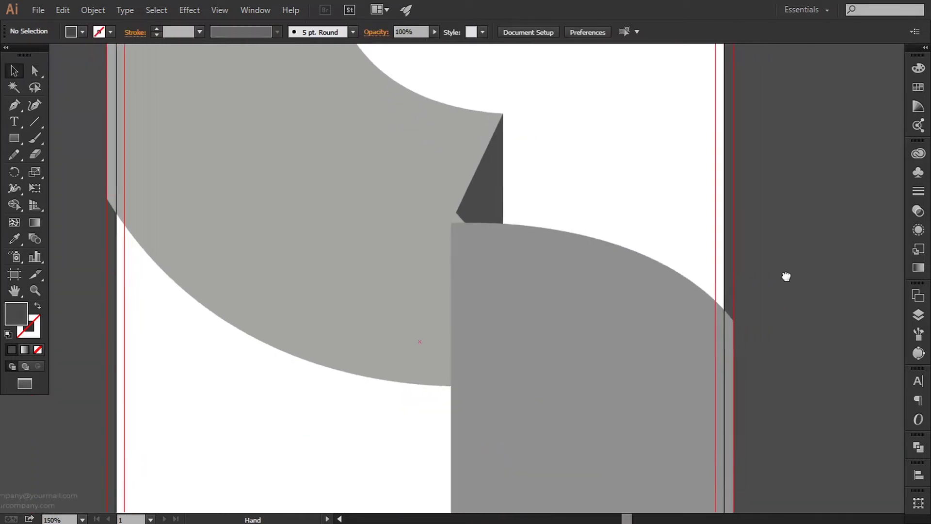
{"action": "left_click", "coordinate": [601, 357]}
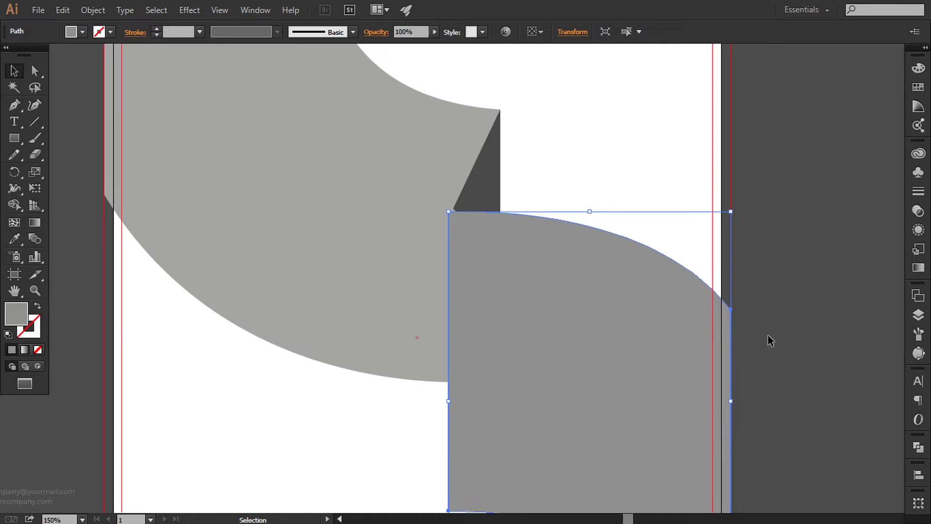
{"action": "left_click", "coordinate": [769, 339]}
- Move the triangle's left point onto the lower grey shape's edge
{"action": "key", "text": "ctrl+equal"}
{"action": "left_click", "coordinate": [34, 71]}
{"action": "left_click", "coordinate": [487, 170]}
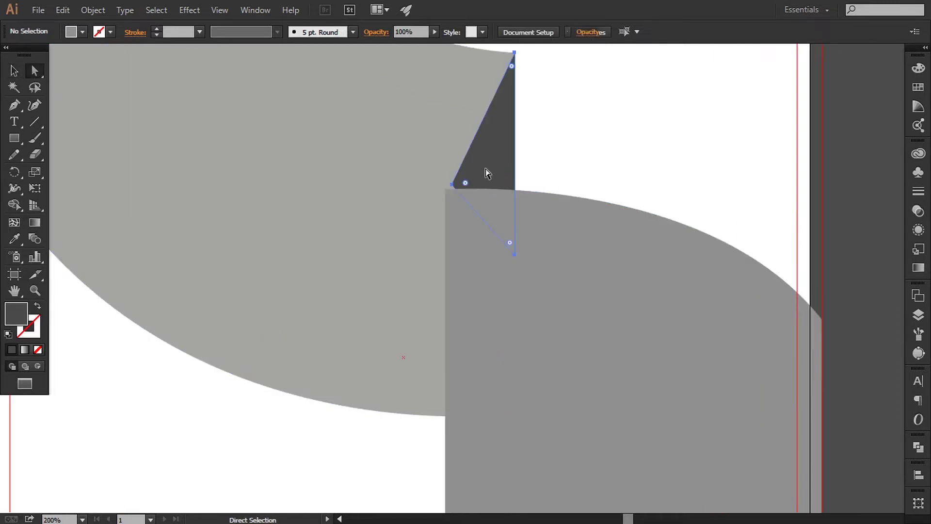
{"action": "left_click", "coordinate": [452, 185]}
{"action": "left_click_drag", "start_coordinate": [452, 185], "coordinate": [446, 186]}
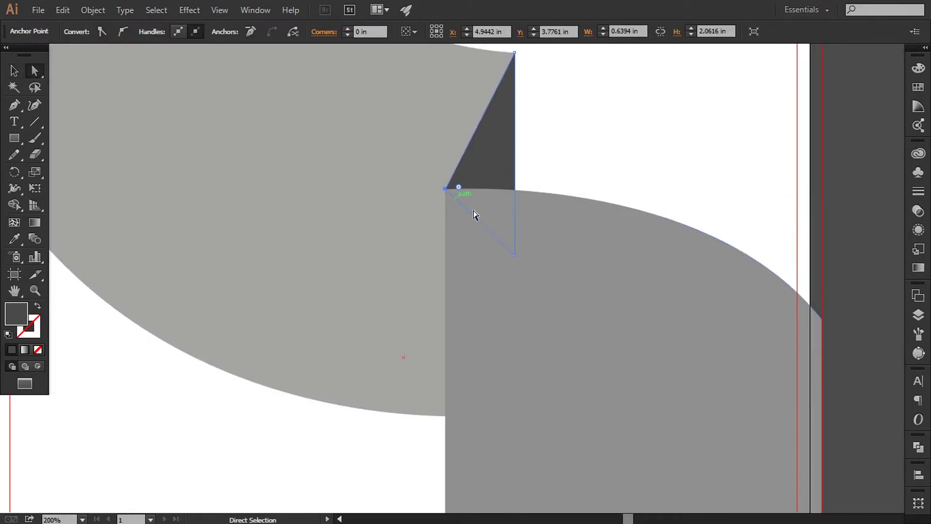
{"action": "key", "text": "ctrl+1"}
{"action": "key", "text": "ctrl+minus"}
{"action": "left_click", "coordinate": [728, 328]}
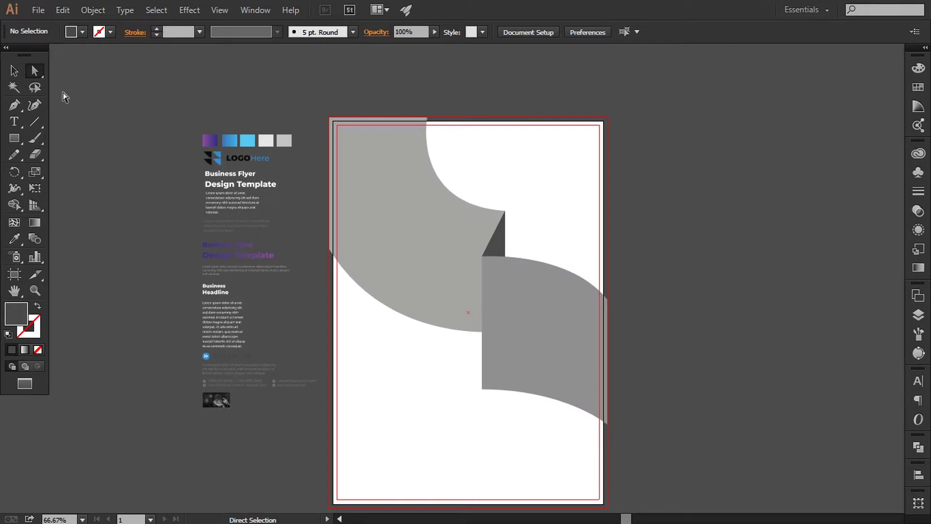
- Move the LOGOHere logo group onto the flyer's top right, nudged up four times
{"action": "left_click", "coordinate": [13, 71]}
{"action": "left_click", "coordinate": [258, 159]}
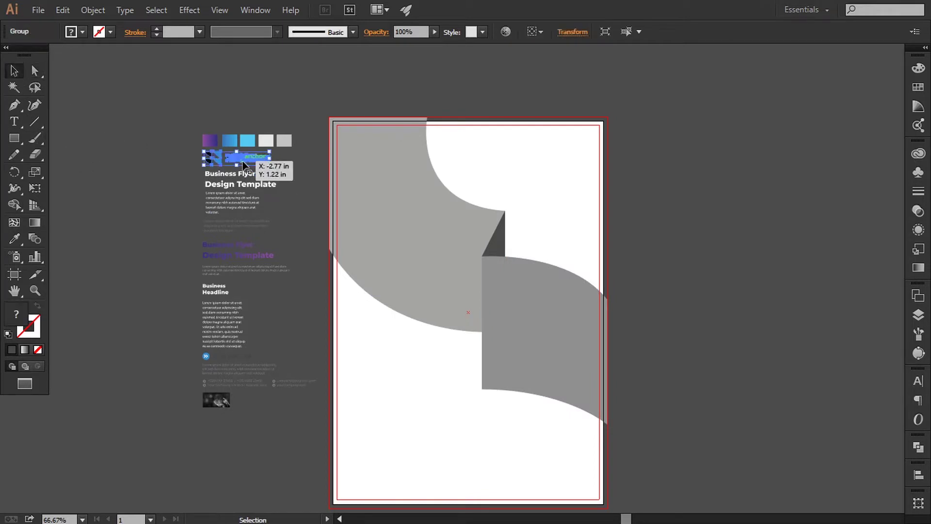
{"action": "mouse_move", "coordinate": [243, 163]}
{"action": "left_mouse_down"}
{"action": "mouse_move", "coordinate": [518, 162]}
{"action": "mouse_move", "coordinate": [507, 160]}
{"action": "mouse_move", "coordinate": [571, 170]}
{"action": "left_mouse_up"}
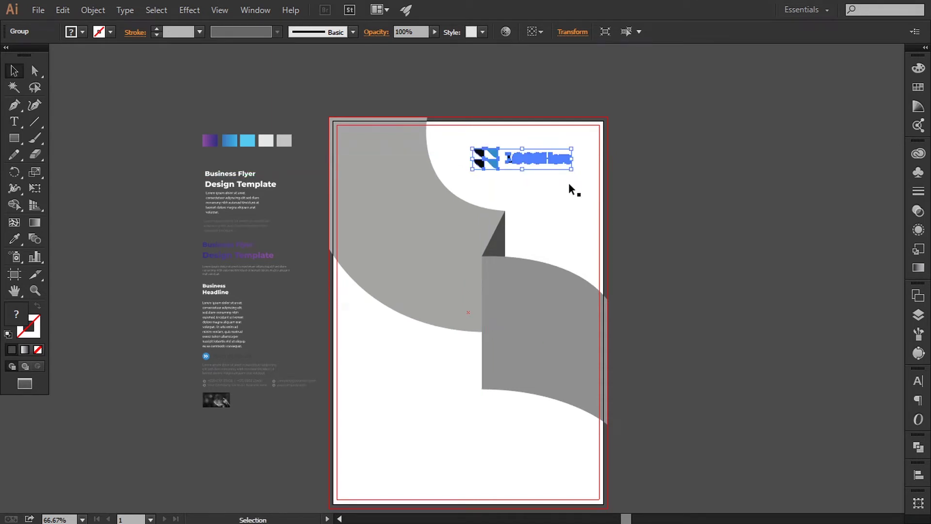
{"action": "key", "text": "Up"}
{"action": "key", "text": "Up"}
{"action": "key", "text": "Up"}
{"action": "key", "text": "Up"}
{"action": "key", "text": "Up"}
{"action": "key", "text": "Up"}
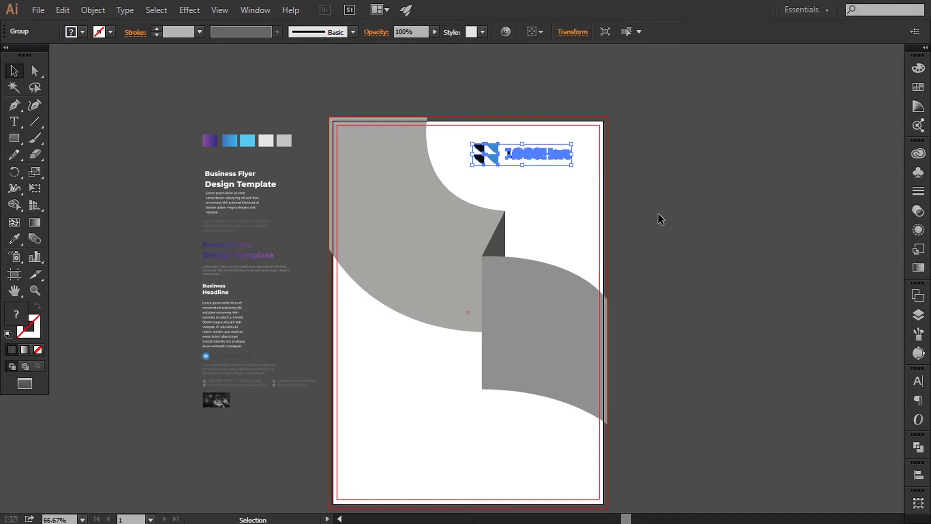
{"action": "key", "text": "Up"}
{"action": "key", "text": "Up"}
{"action": "key", "text": "Up"}
{"action": "key", "text": "Up"}
{"action": "key", "text": "Up"}
{"action": "key", "text": "Up"}
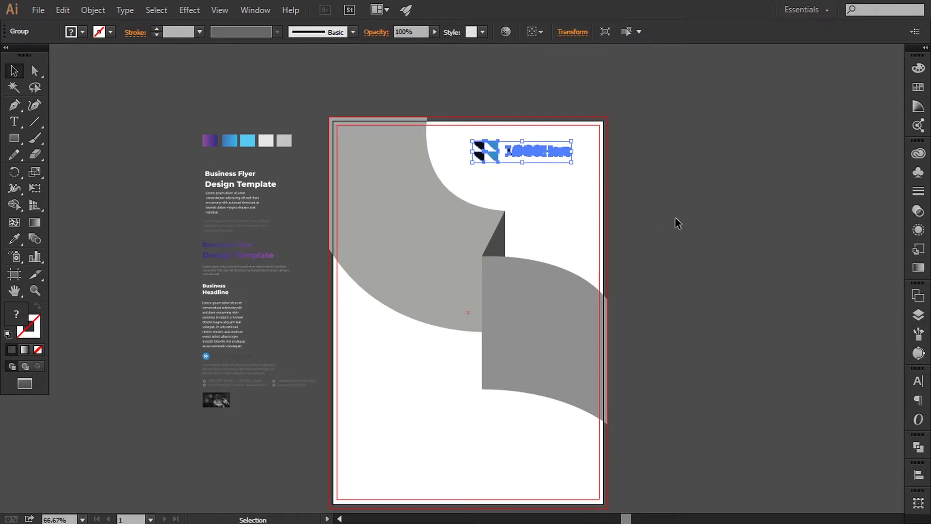
{"action": "key", "text": "Up"}
{"action": "key", "text": "Up"}
{"action": "key", "text": "Up"}
{"action": "key", "text": "Up"}
{"action": "key", "text": "Up"}
{"action": "key", "text": "Up"}
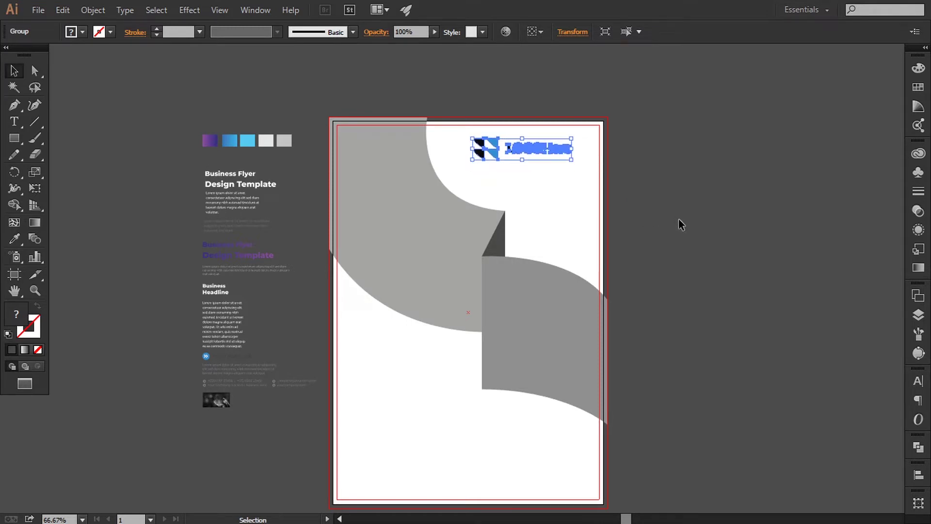
{"action": "key", "text": "Up"}
{"action": "key", "text": "Up"}
{"action": "key", "text": "Up"}
{"action": "key", "text": "Up"}
{"action": "key", "text": "Up"}
{"action": "left_click", "coordinate": [690, 225]}
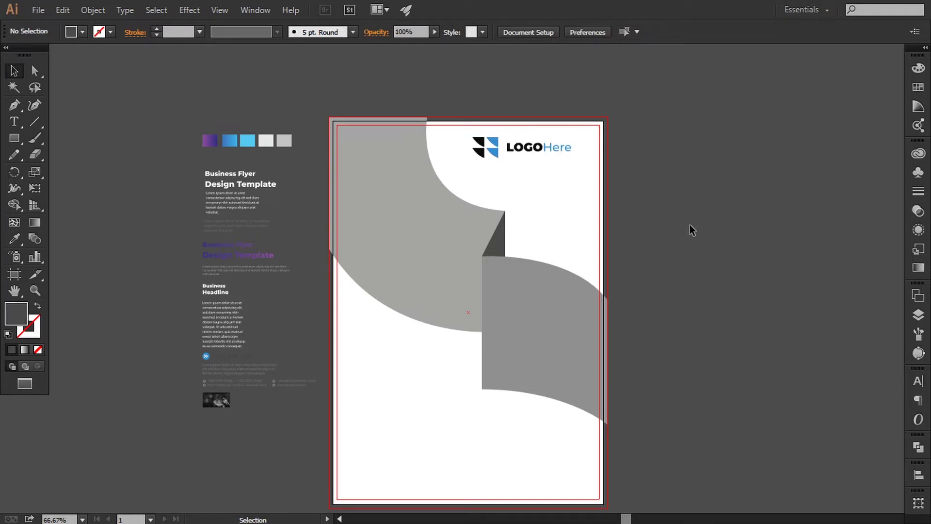
- Bring the logo to the front and scale it slightly smaller
{"action": "key", "text": "ctrl+1"}
{"action": "left_click_drag", "start_coordinate": [575, 152], "coordinate": [569, 219]}
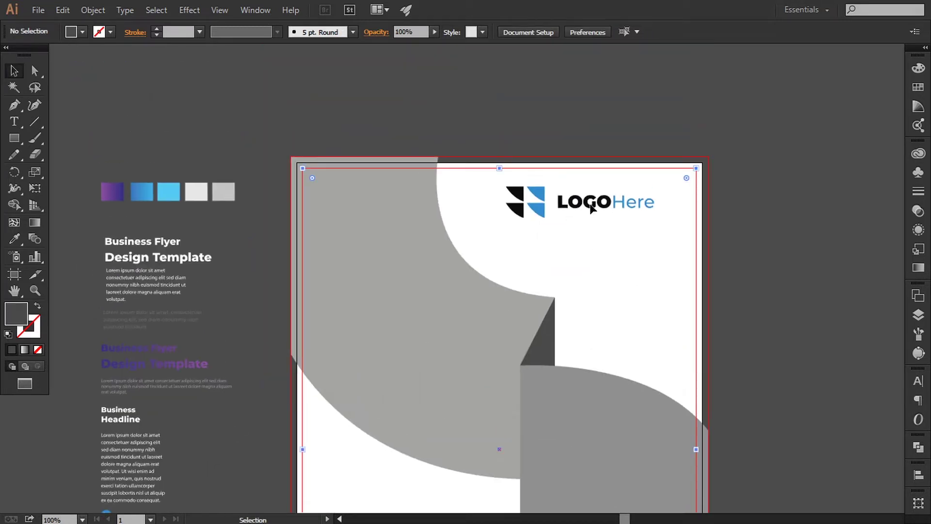
{"action": "right_click", "coordinate": [542, 208]}
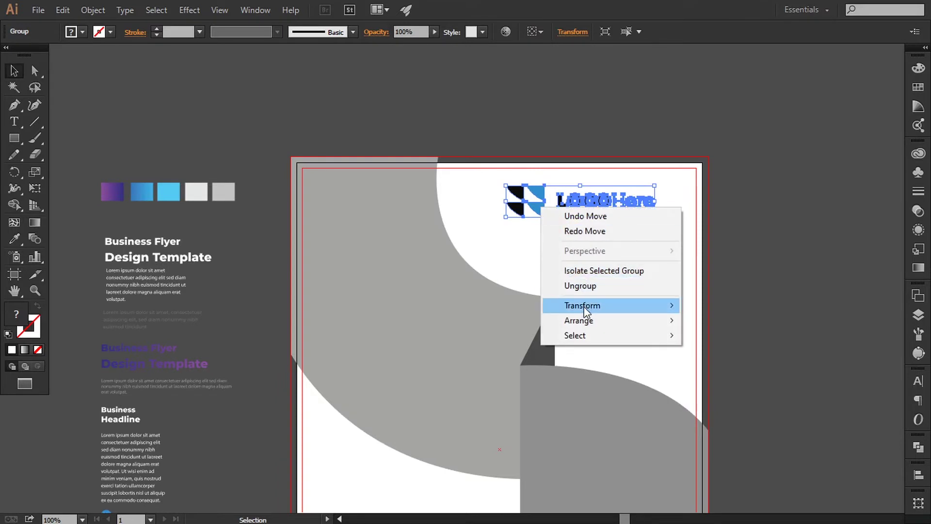
{"action": "mouse_move", "coordinate": [578, 320]}
{"action": "left_click", "coordinate": [688, 320]}
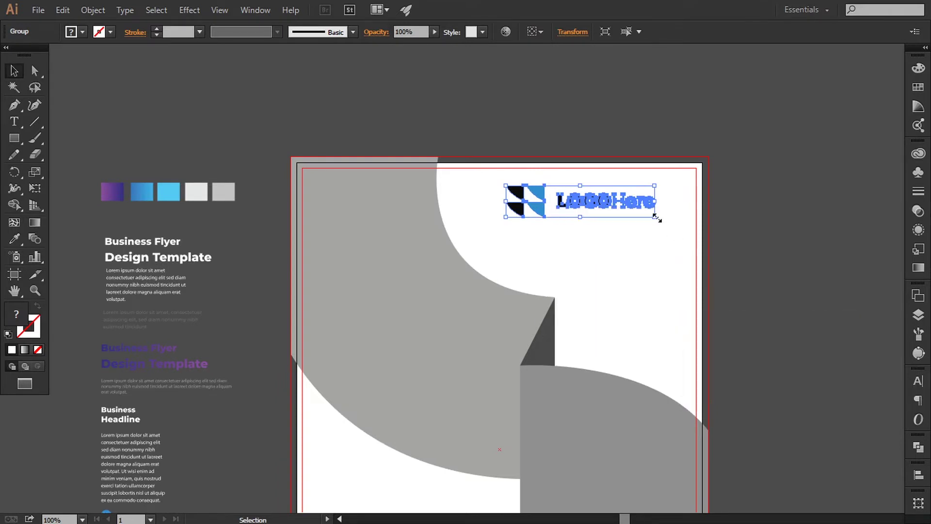
{"action": "left_click_drag", "start_coordinate": [657, 219], "coordinate": [652, 219]}
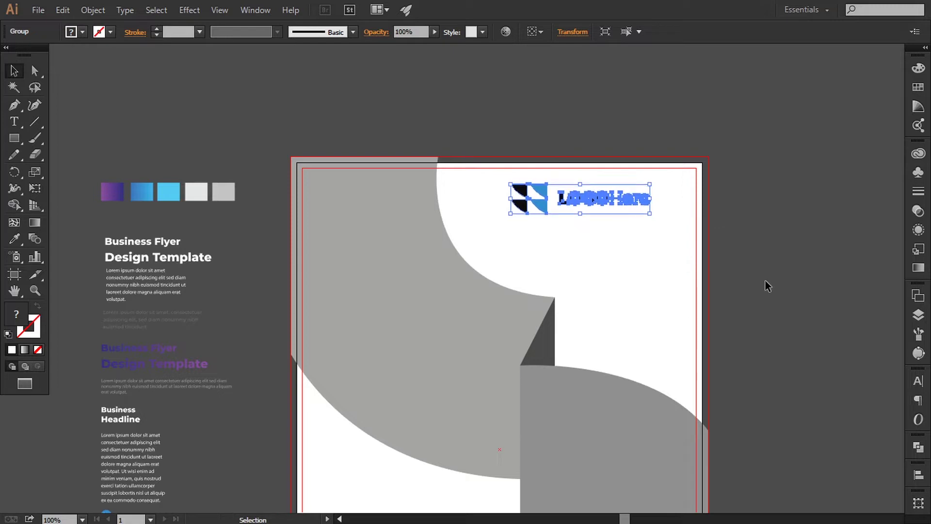
{"action": "left_click", "coordinate": [765, 286]}
{"action": "scroll", "coordinate": [740, 286], "scroll_direction": "right", "scroll_amount": 2}
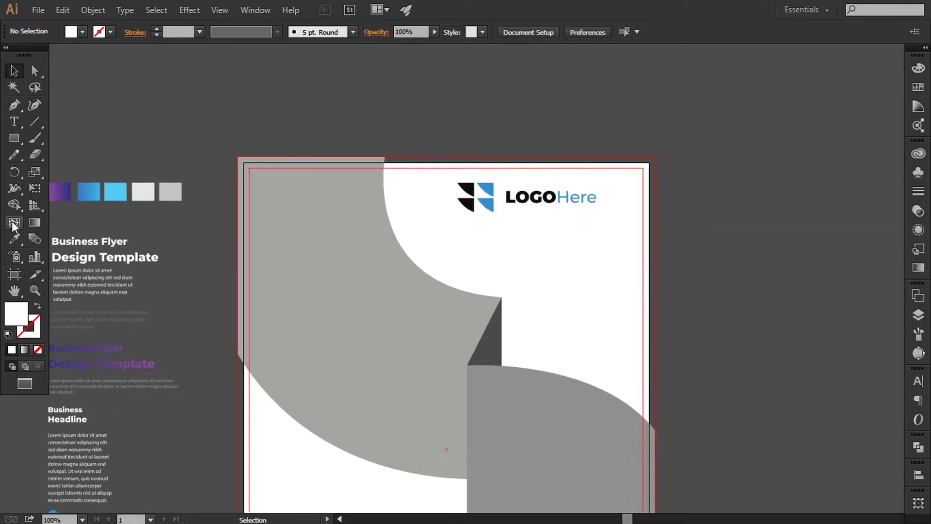
- Draw a horizontal line under the logo and give it a grey stroke
{"action": "left_click", "coordinate": [14, 107]}
{"action": "left_click", "coordinate": [457, 231]}
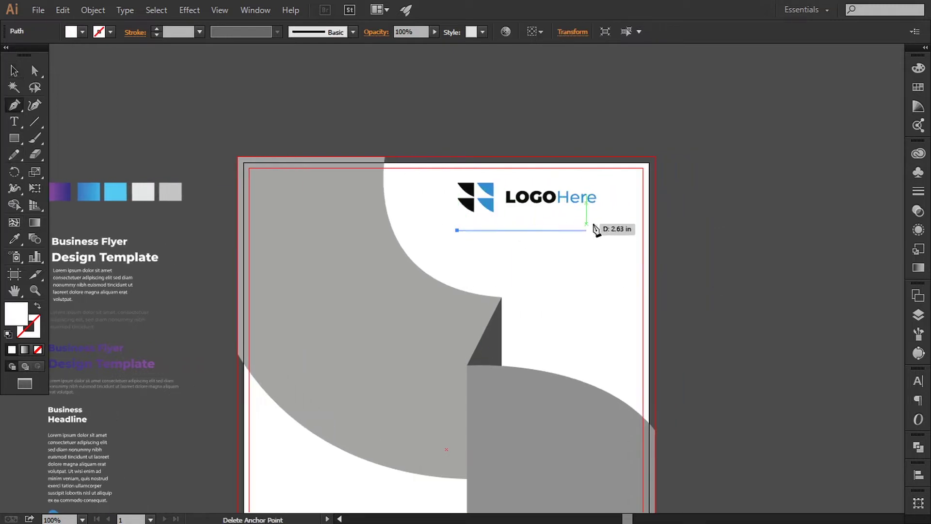
{"action": "left_click", "coordinate": [604, 230]}
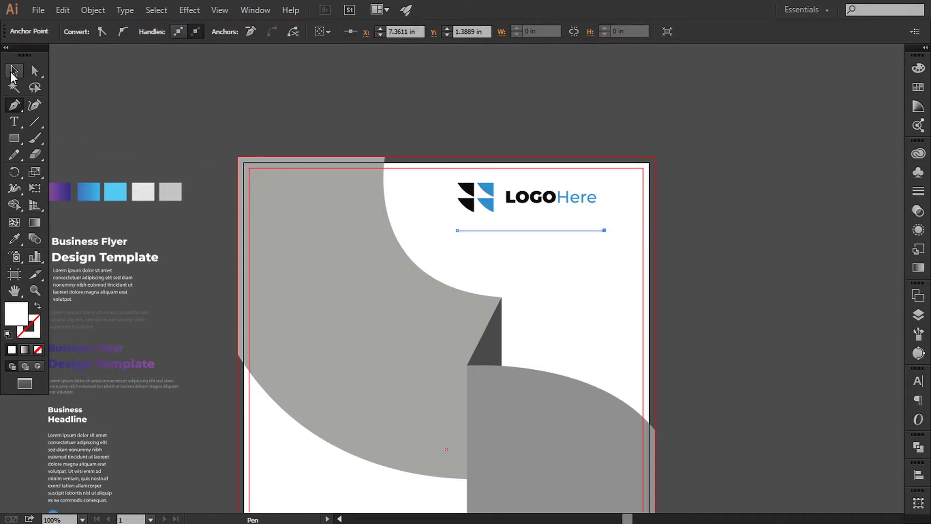
{"action": "left_click", "coordinate": [13, 74]}
{"action": "double_click", "coordinate": [29, 326]}
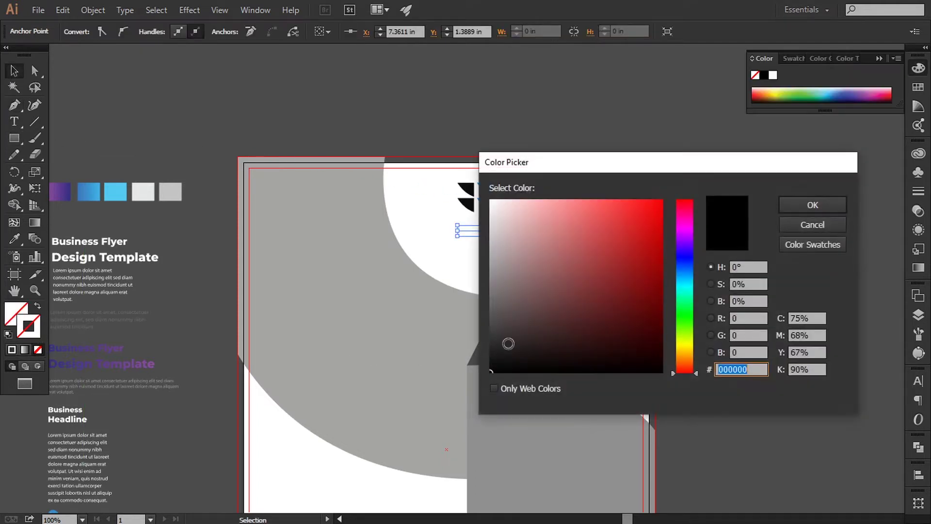
{"action": "left_click", "coordinate": [491, 322]}
{"action": "left_click", "coordinate": [783, 206]}
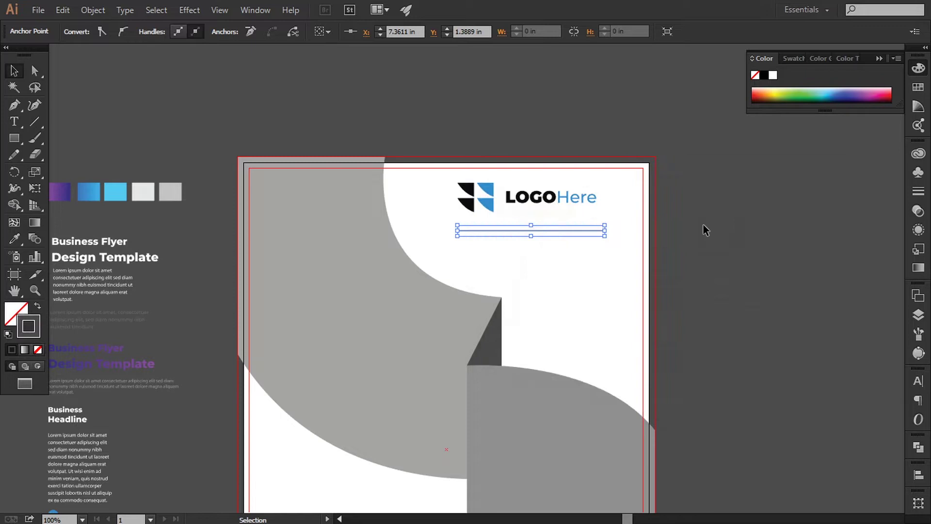
{"action": "left_click", "coordinate": [264, 100]}
{"action": "key", "text": "ctrl+minus"}
{"action": "key", "text": "m"}
{"action": "scroll", "coordinate": [402, 322], "scroll_direction": "down", "scroll_amount": 3}
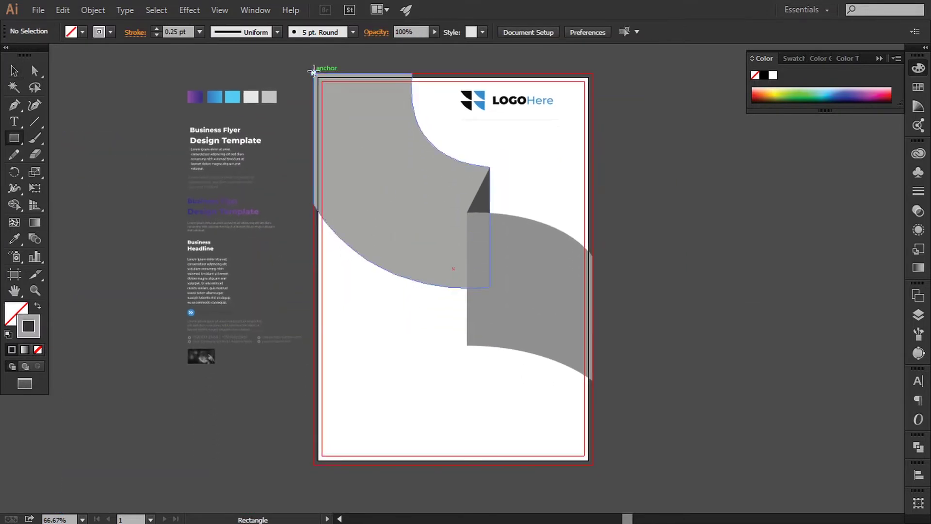
- Draw a page-covering rectangle with no stroke and a white fill
{"action": "left_click_drag", "start_coordinate": [314, 72], "coordinate": [592, 464]}
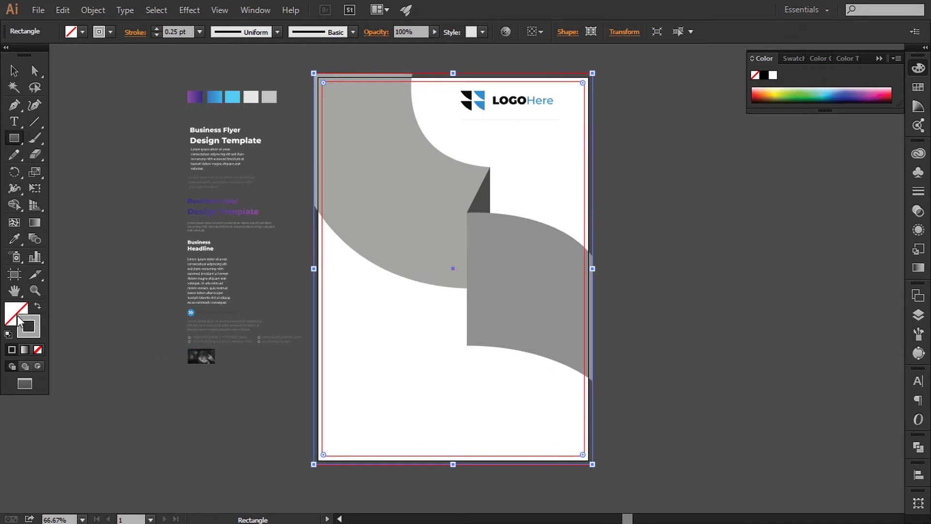
{"action": "left_click", "coordinate": [39, 350]}
{"action": "double_click", "coordinate": [17, 313]}
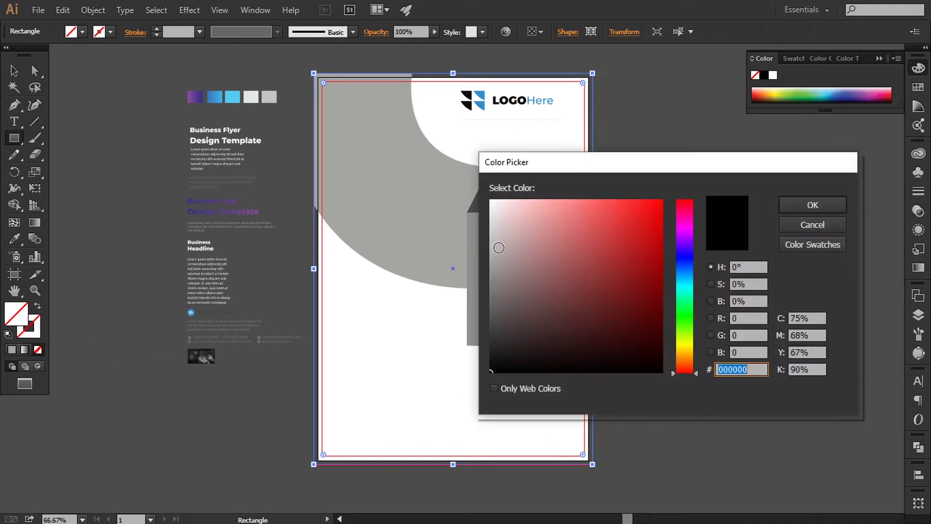
{"action": "left_click", "coordinate": [490, 200]}
{"action": "left_click", "coordinate": [817, 208]}
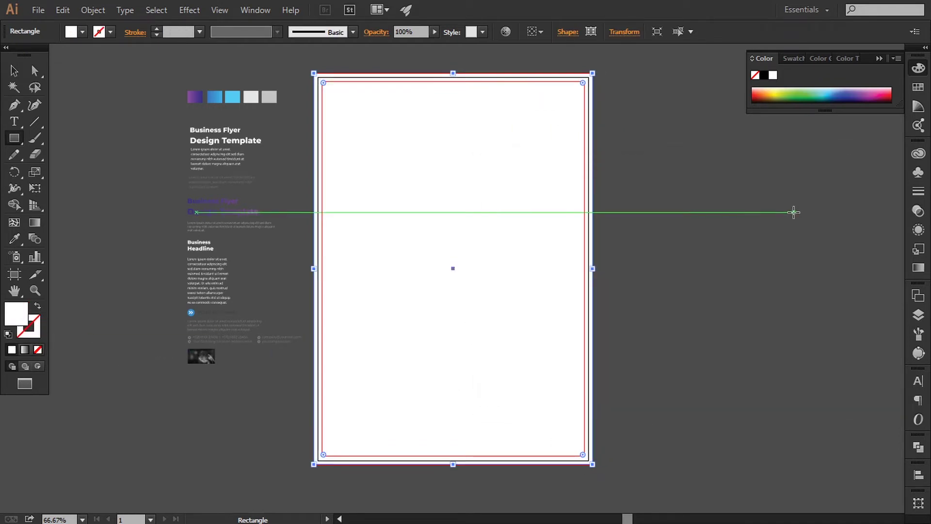
- Send the white rectangle to the back, behind the grey shapes and logo
{"action": "right_click", "coordinate": [419, 215]}
{"action": "mouse_move", "coordinate": [458, 412]}
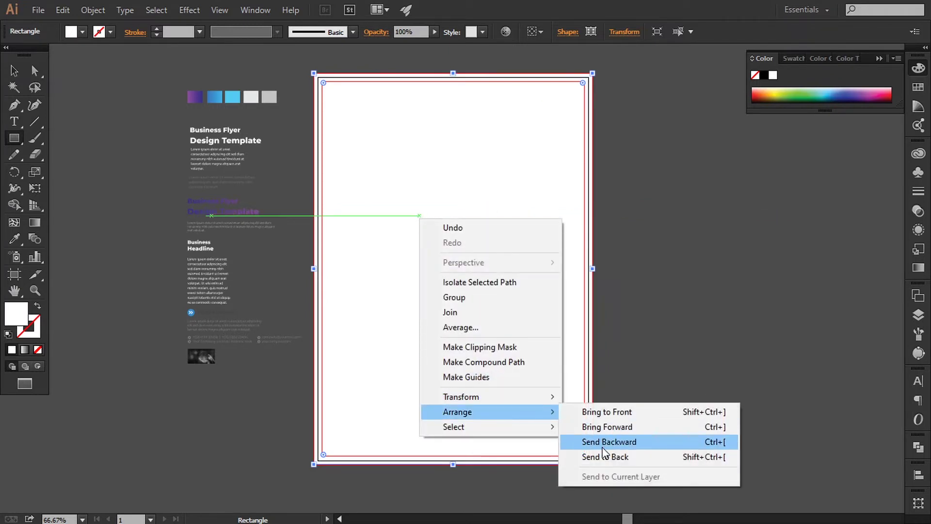
{"action": "left_click", "coordinate": [589, 499]}
{"action": "left_click", "coordinate": [702, 181]}
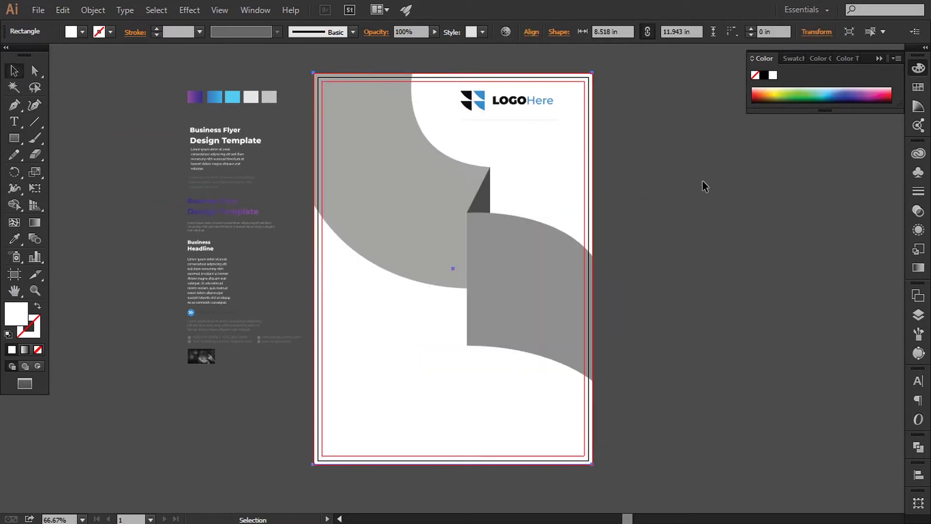
{"action": "left_click_drag", "start_coordinate": [623, 145], "coordinate": [668, 259]}
- Reduce the divider line's stroke weight to 0.25 pt, after trying 0.5 pt
{"action": "key", "text": "ctrl+plus"}
{"action": "key", "text": "ctrl+plus"}
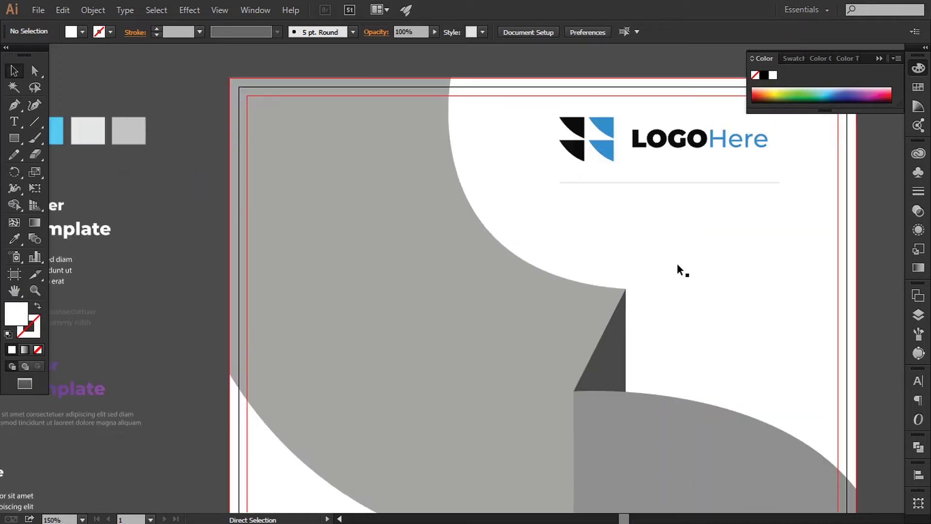
{"action": "left_click", "coordinate": [648, 183]}
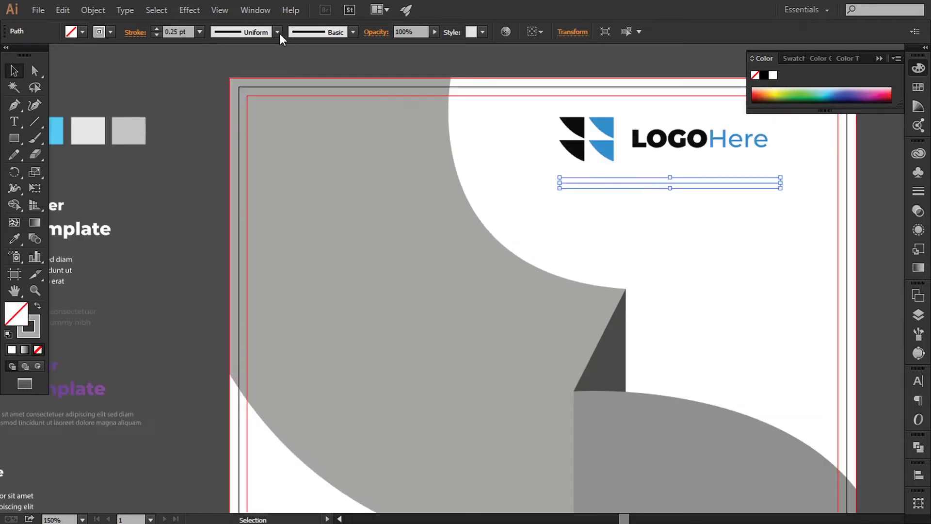
{"action": "left_click", "coordinate": [199, 32]}
{"action": "left_click", "coordinate": [206, 63]}
{"action": "left_click", "coordinate": [207, 81]}
{"action": "left_click_drag", "start_coordinate": [792, 293], "coordinate": [636, 322]}
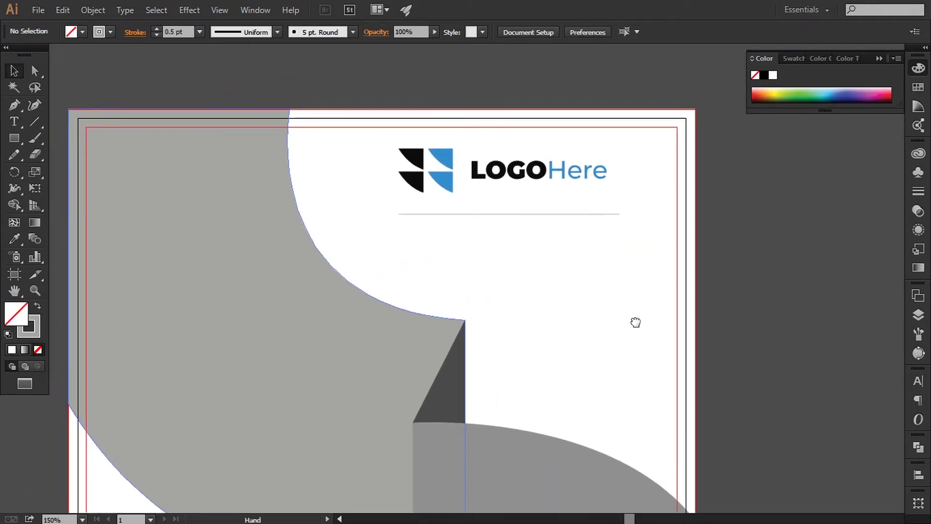
{"action": "left_click", "coordinate": [515, 213]}
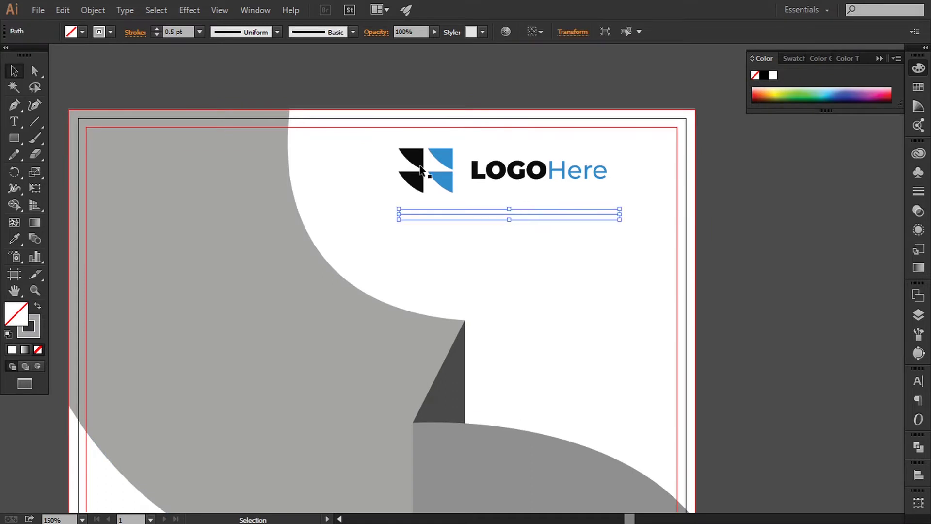
{"action": "left_click", "coordinate": [199, 32]}
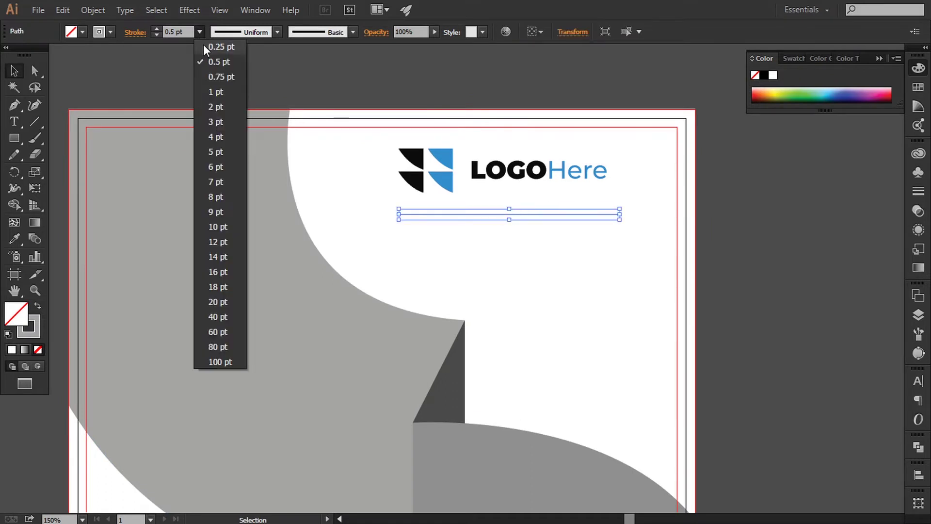
- Change the divider line's stroke to a lighter grey in the Color Picker
{"action": "double_click", "coordinate": [30, 334]}
{"action": "left_click_drag", "start_coordinate": [493, 262], "coordinate": [483, 273]}
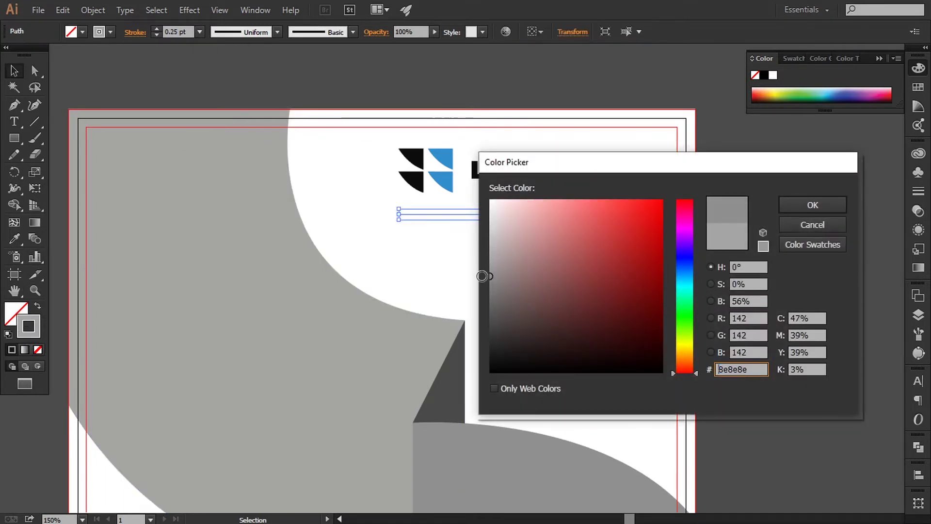
{"action": "left_click", "coordinate": [782, 207]}
- Drag the grey lorem ipsum paragraph from the pasteboard to just below the divider
{"action": "key", "text": "ctrl+minus"}
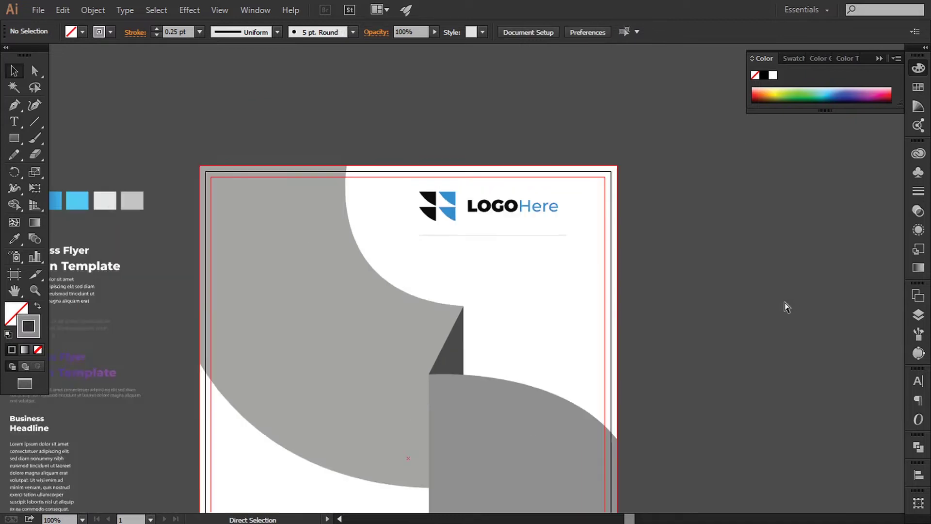
{"action": "left_click_drag", "start_coordinate": [658, 329], "coordinate": [776, 299]}
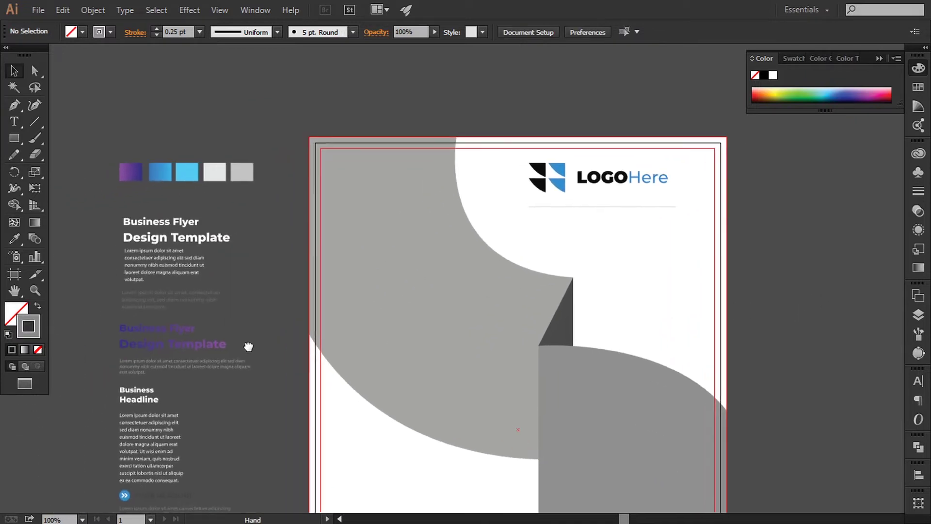
{"action": "left_click_drag", "start_coordinate": [206, 298], "coordinate": [628, 237]}
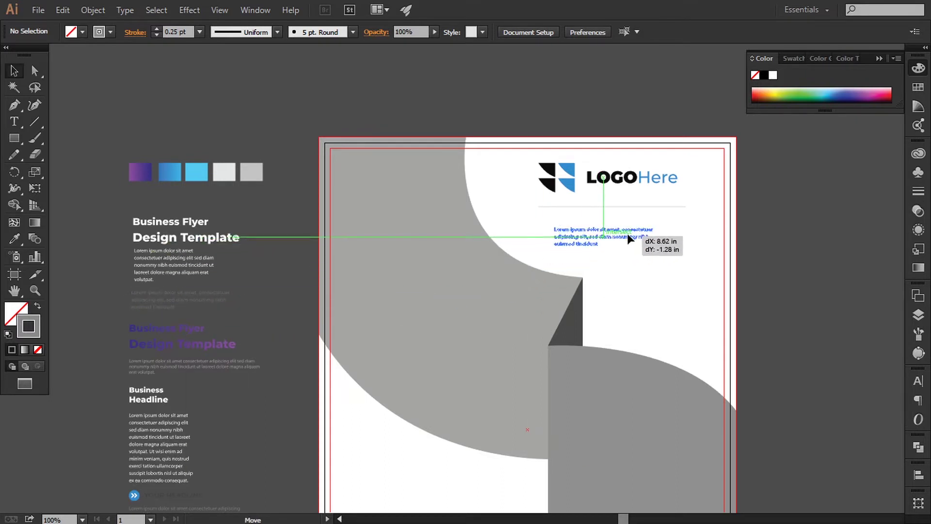
{"action": "mouse_move", "coordinate": [627, 236]}
{"action": "left_mouse_down"}
{"action": "mouse_move", "coordinate": [619, 225]}
{"action": "mouse_move", "coordinate": [702, 244]}
{"action": "mouse_move", "coordinate": [674, 248]}
{"action": "left_mouse_up"}
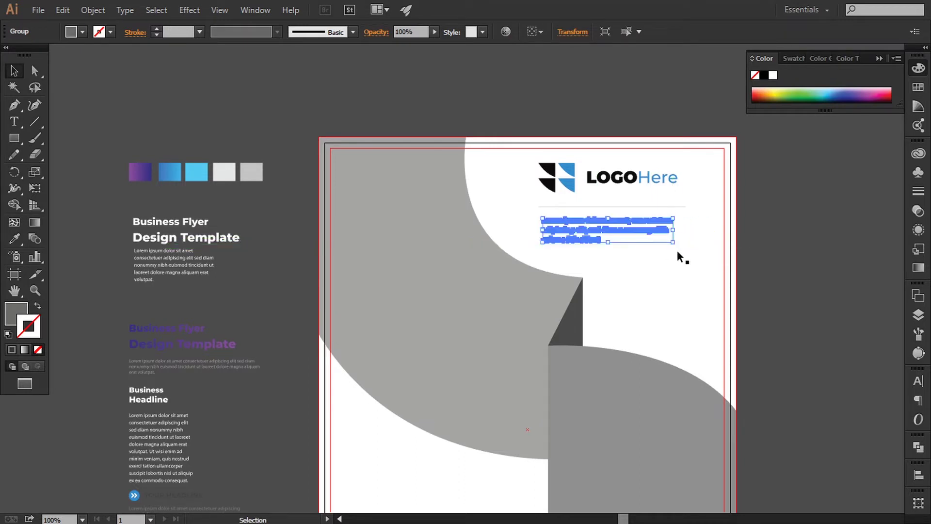
{"action": "left_click", "coordinate": [763, 279]}
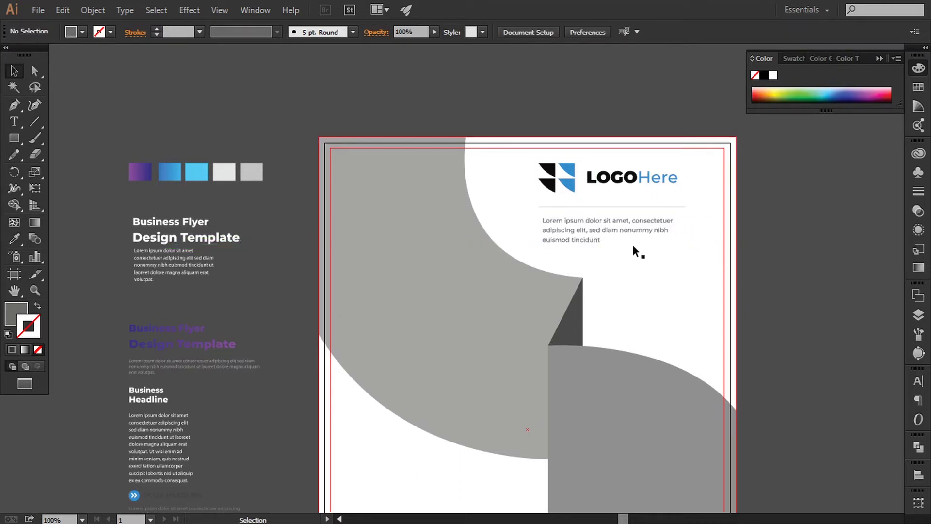
- Remove the fill from the large background rectangle
{"action": "left_click", "coordinate": [614, 234]}
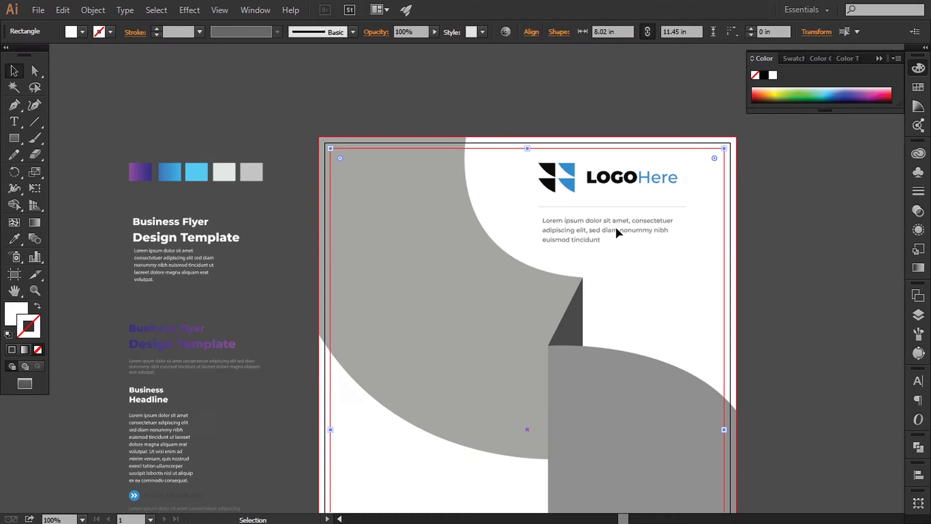
{"action": "left_click", "coordinate": [701, 293]}
{"action": "left_click", "coordinate": [394, 301]}
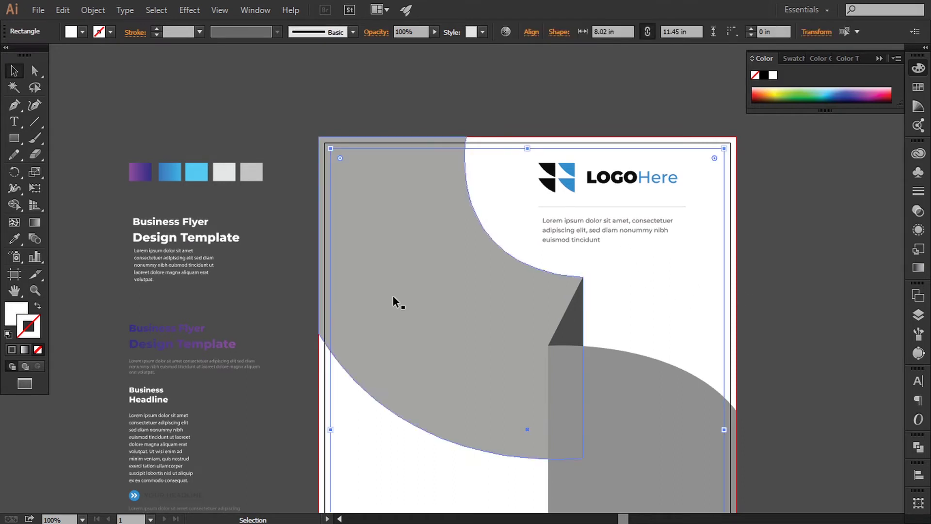
{"action": "left_click", "coordinate": [18, 316]}
{"action": "left_click", "coordinate": [39, 349]}
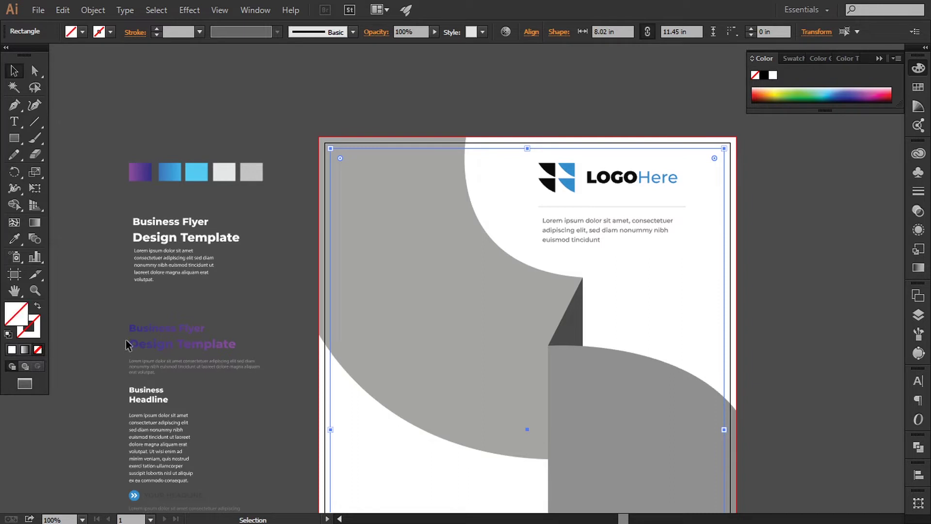
{"action": "left_click", "coordinate": [112, 316]}
- Select the paragraph with the logo and nudge both slightly down with the arrow keys
{"action": "left_click", "coordinate": [618, 222]}
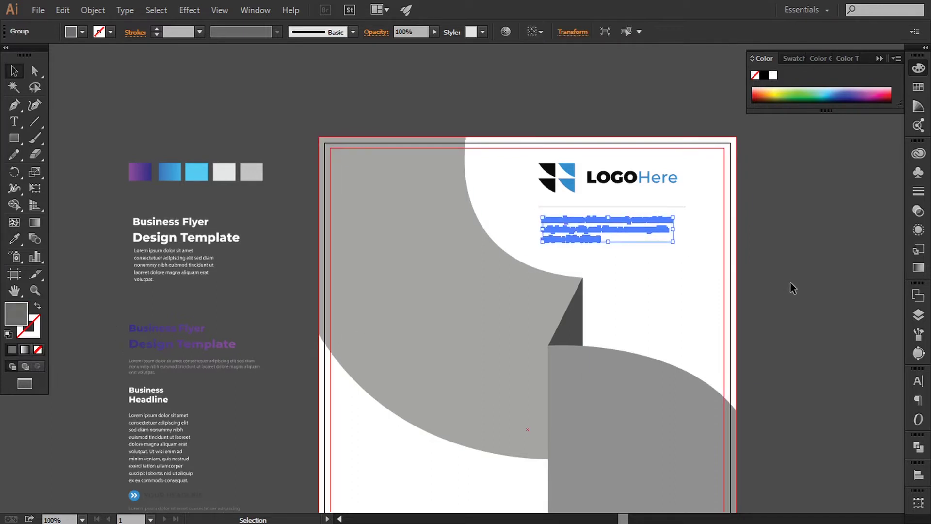
{"action": "left_click", "coordinate": [790, 282]}
{"action": "left_click_drag", "start_coordinate": [788, 276], "coordinate": [703, 277]}
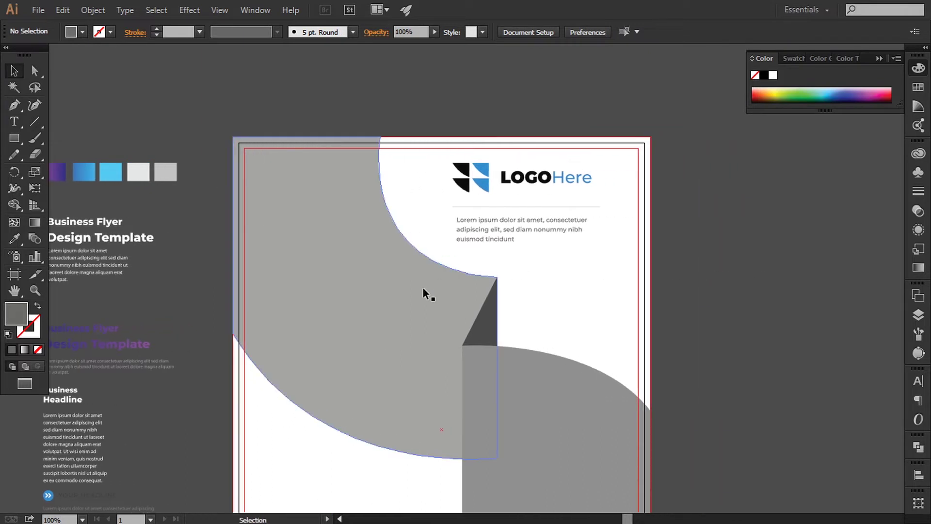
{"action": "left_click", "coordinate": [494, 237]}
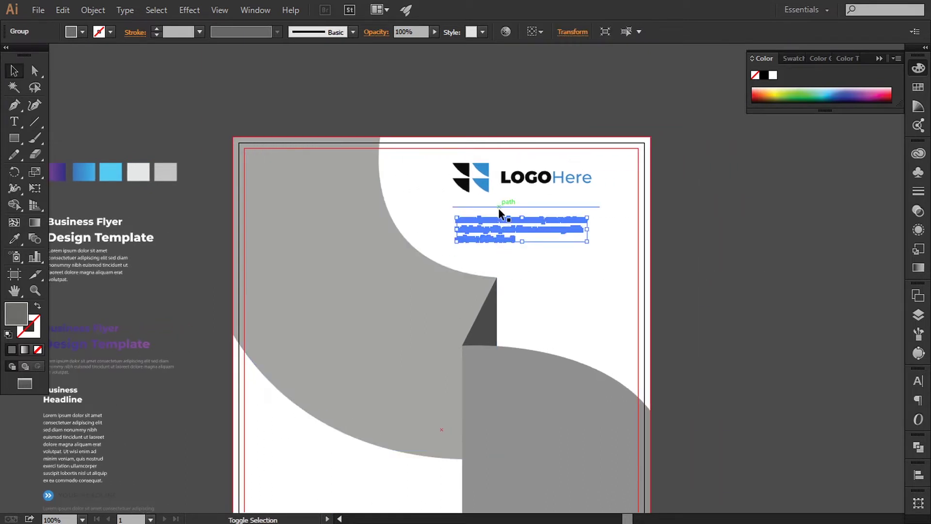
{"action": "left_click", "coordinate": [512, 186], "text": "shift"}
{"action": "key", "text": "Down"}
{"action": "key", "text": "Down"}
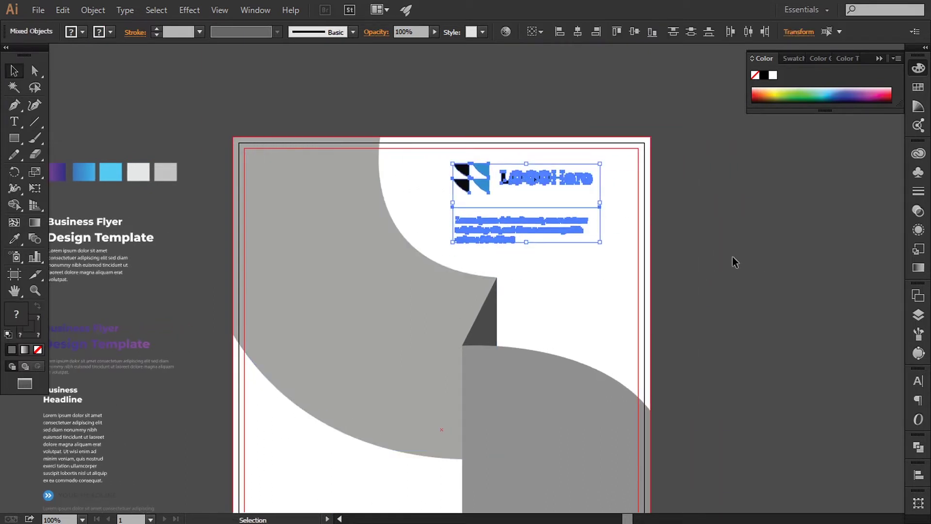
{"action": "key", "text": "Down"}
{"action": "key", "text": "Down"}
{"action": "key", "text": "Down"}
{"action": "key", "text": "Down"}
{"action": "key", "text": "Down"}
{"action": "key", "text": "Down"}
{"action": "key", "text": "Down"}
{"action": "key", "text": "Down"}
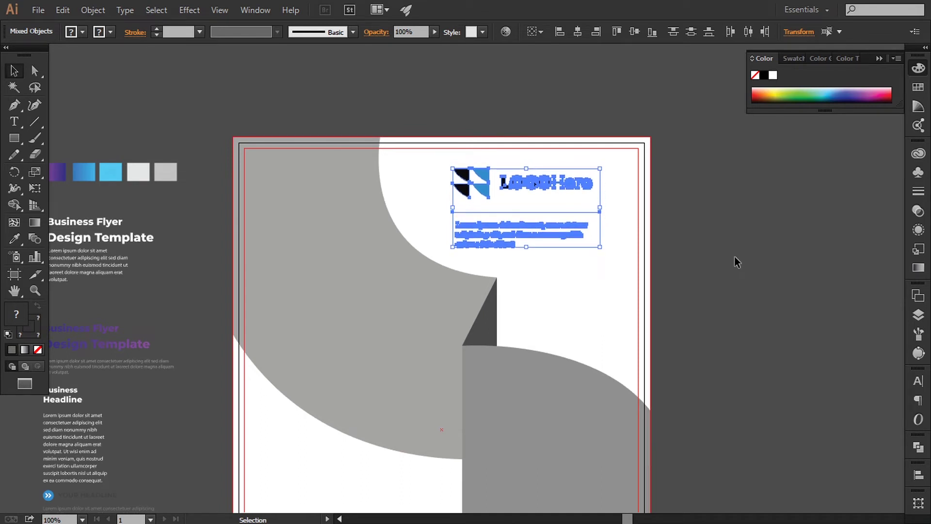
{"action": "key", "text": "Up"}
{"action": "key", "text": "Up"}
{"action": "key", "text": "Down"}
{"action": "left_click", "coordinate": [736, 262]}
{"action": "scroll", "coordinate": [676, 309], "scroll_direction": "down", "scroll_amount": 3}
{"action": "scroll", "coordinate": [675, 309], "scroll_direction": "left", "scroll_amount": 3}
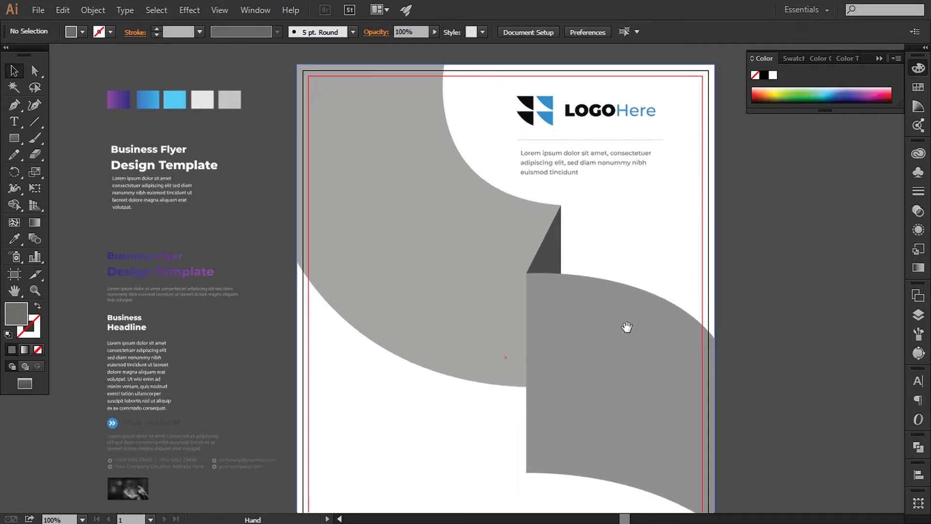
- Apply the purple gradient swatch to the large grey curved shape with the Eyedropper
{"action": "left_click_drag", "start_coordinate": [442, 325], "coordinate": [449, 334]}
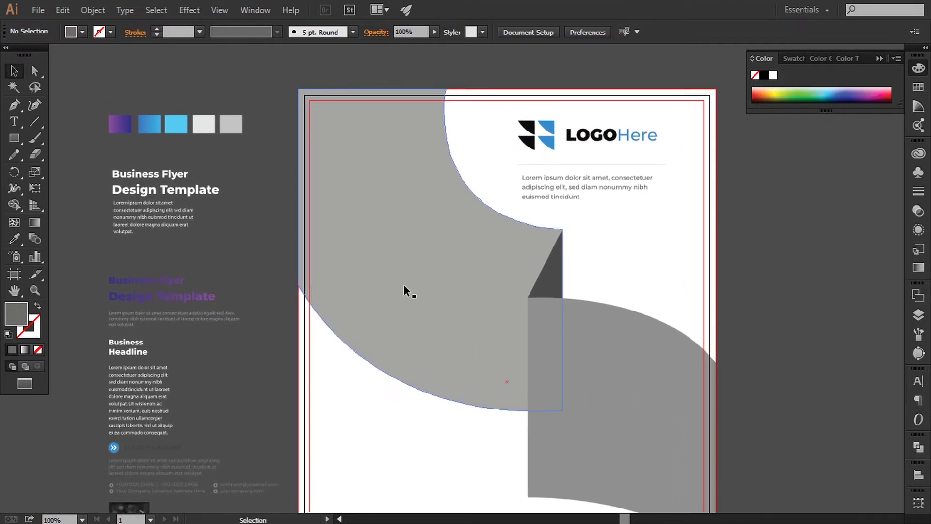
{"action": "left_click_drag", "start_coordinate": [380, 287], "coordinate": [394, 291]}
{"action": "left_click", "coordinate": [391, 301]}
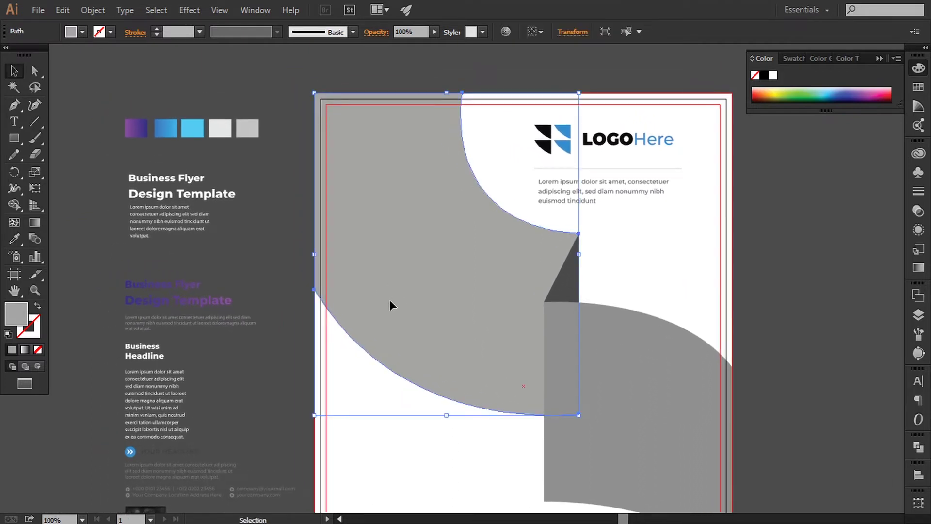
{"action": "left_click", "coordinate": [10, 244]}
{"action": "left_click", "coordinate": [130, 136]}
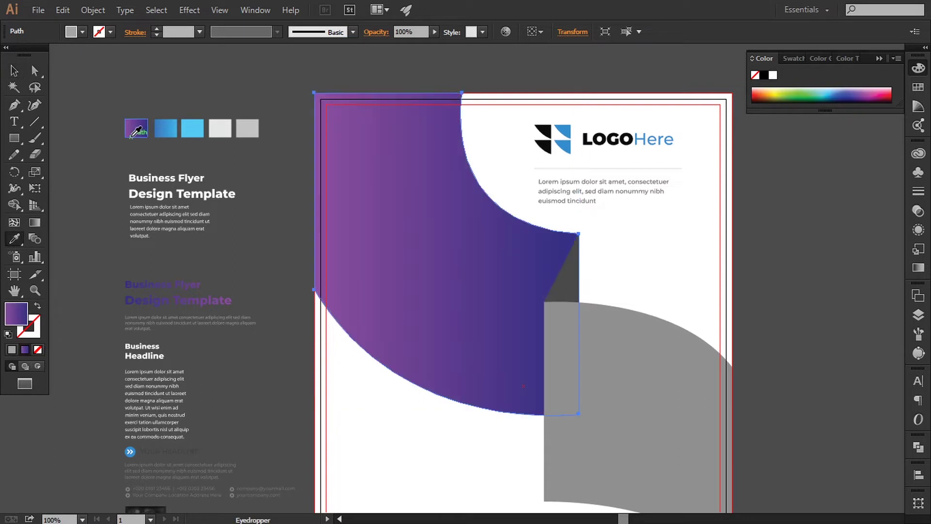
{"action": "left_click_drag", "start_coordinate": [172, 226], "coordinate": [156, 234]}
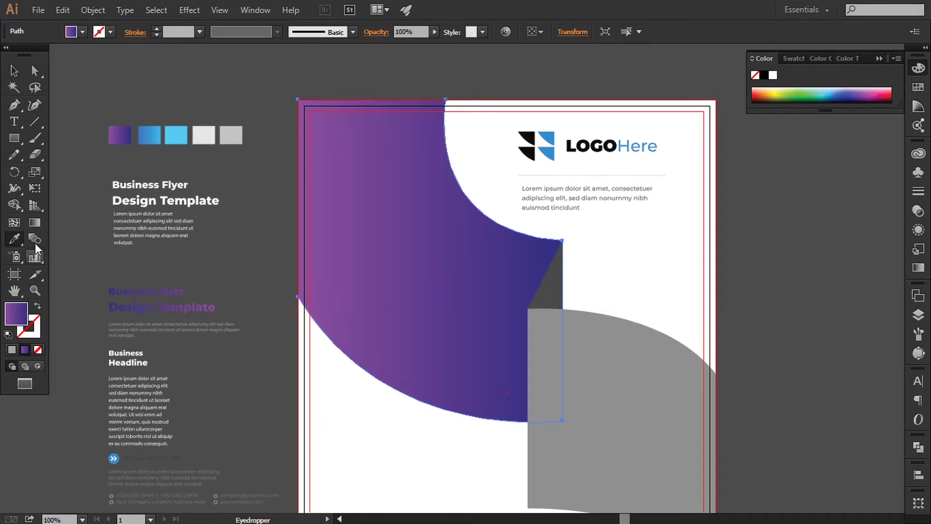
- Angle the gradient diagonally across the curve, darkest at the top left
{"action": "left_click", "coordinate": [38, 223]}
{"action": "left_click_drag", "start_coordinate": [543, 382], "coordinate": [269, 93]}
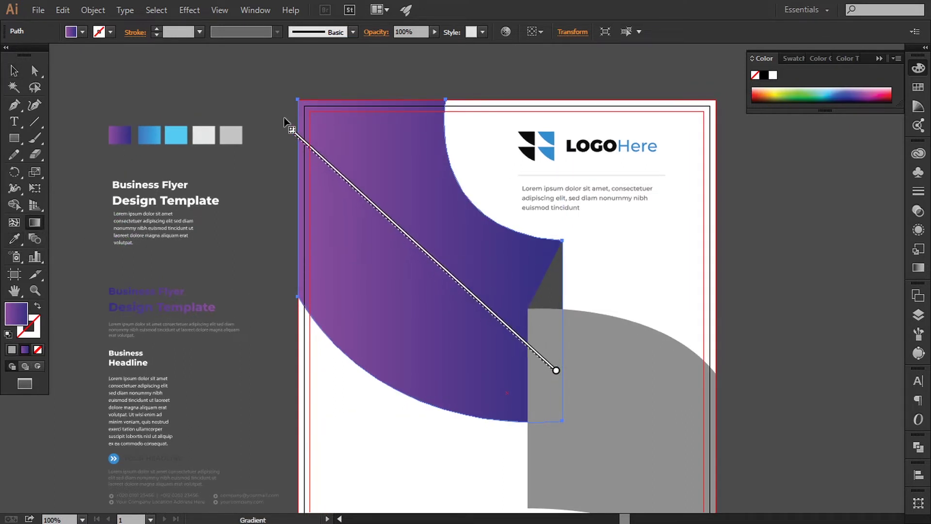
{"action": "left_click_drag", "start_coordinate": [398, 195], "coordinate": [411, 208]}
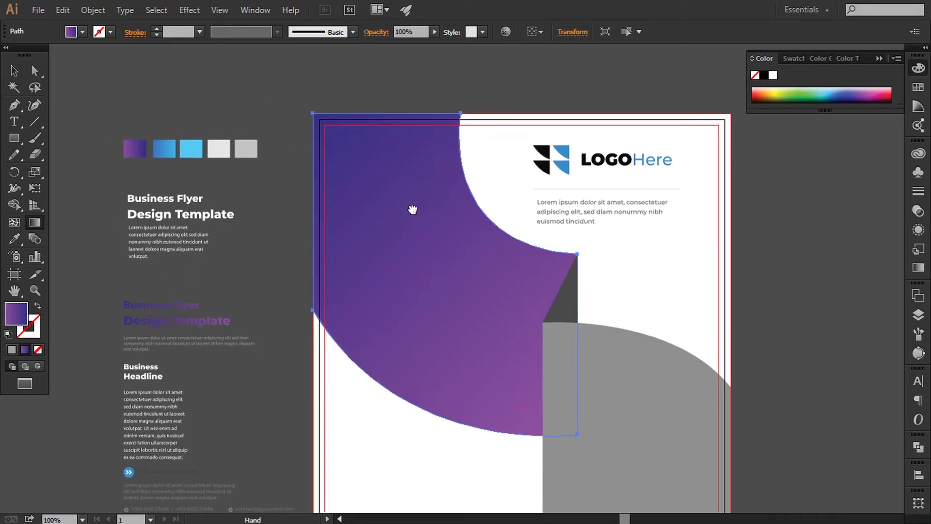
{"action": "left_click_drag", "start_coordinate": [281, 107], "coordinate": [293, 112]}
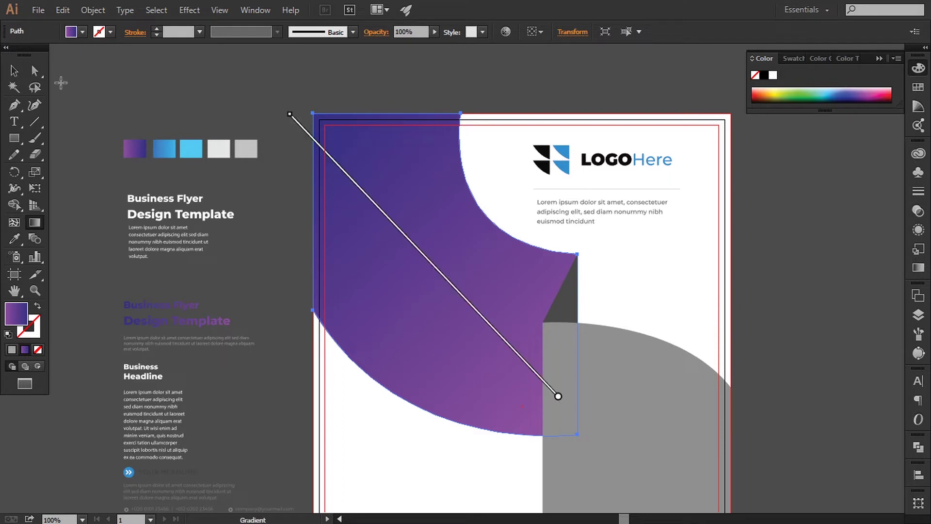
{"action": "left_click", "coordinate": [16, 71]}
{"action": "left_click", "coordinate": [162, 104]}
{"action": "left_click_drag", "start_coordinate": [204, 101], "coordinate": [195, 108]}
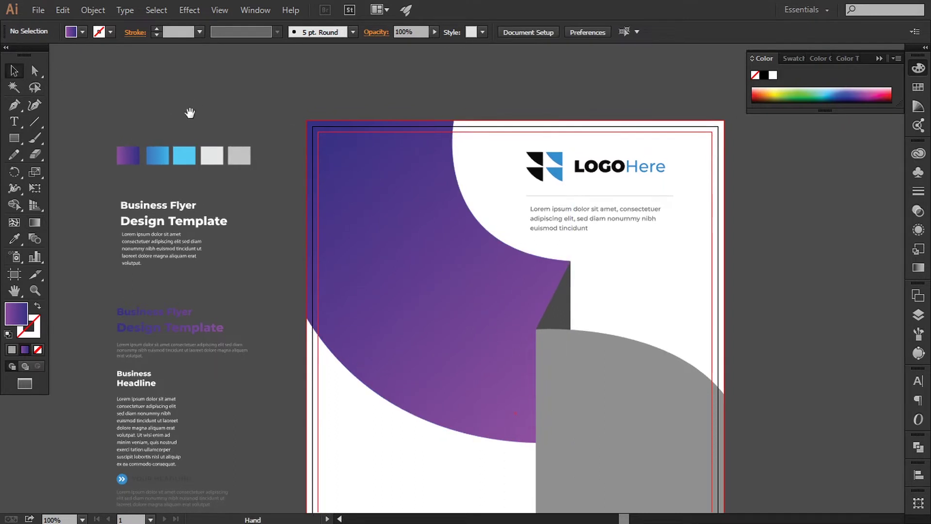
{"action": "left_click_drag", "start_coordinate": [273, 271], "coordinate": [271, 270]}
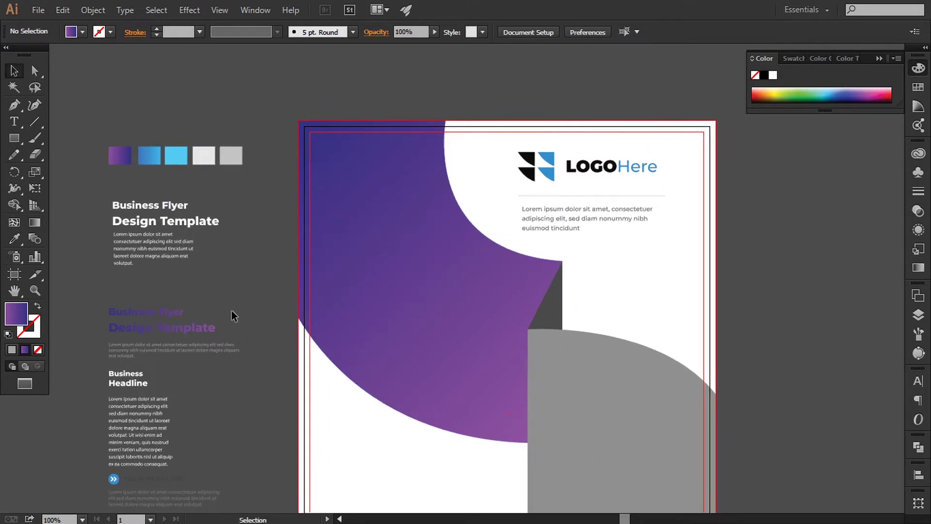
{"action": "left_click_drag", "start_coordinate": [236, 365], "coordinate": [233, 293]}
{"action": "left_click", "coordinate": [365, 257]}
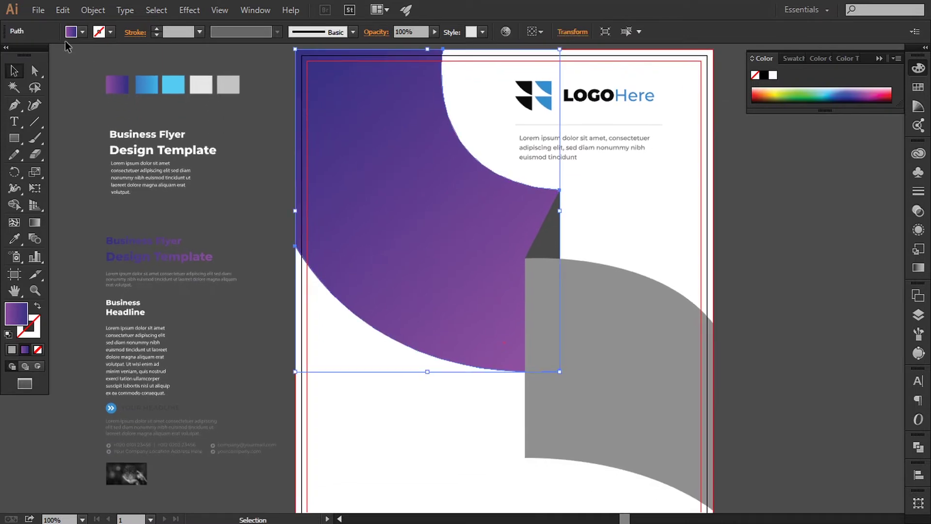
- Copy the purple curve and paste a copy in front of the original
{"action": "left_click", "coordinate": [62, 10]}
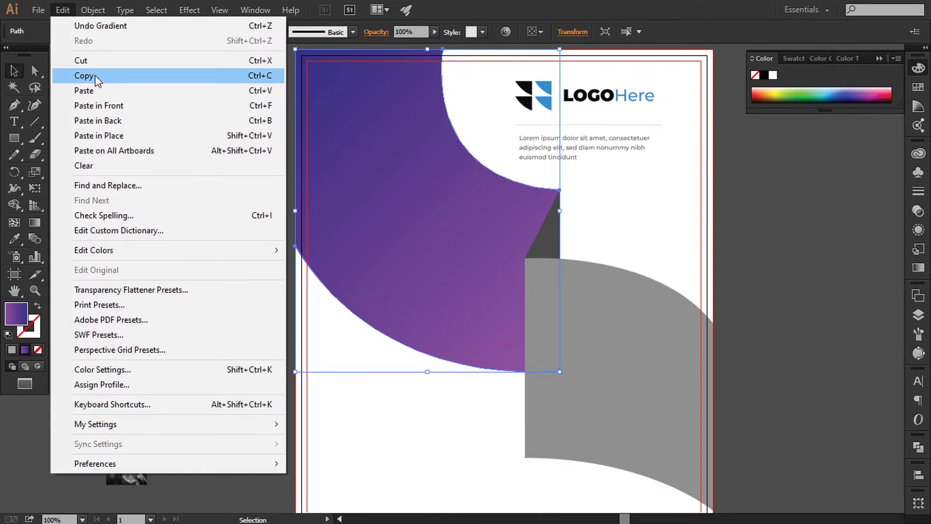
{"action": "left_click", "coordinate": [95, 77]}
{"action": "left_click", "coordinate": [64, 10]}
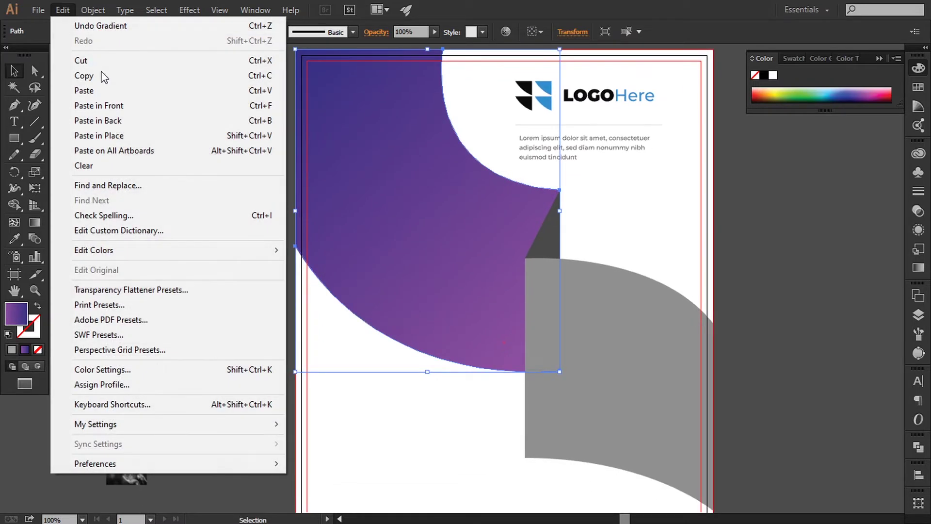
{"action": "left_click", "coordinate": [112, 104]}
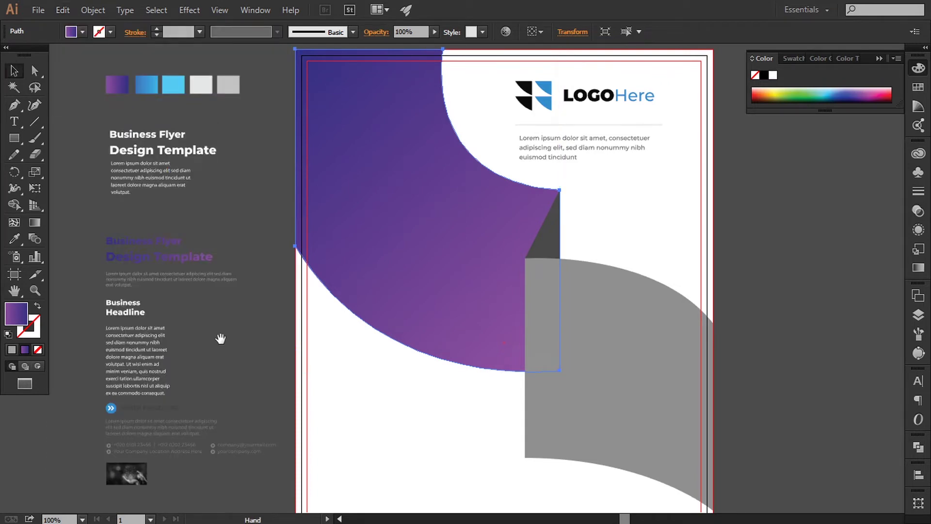
- Place the photo on the page, restack it between the two curves, and select it with the top curve
{"action": "left_click", "coordinate": [918, 315]}
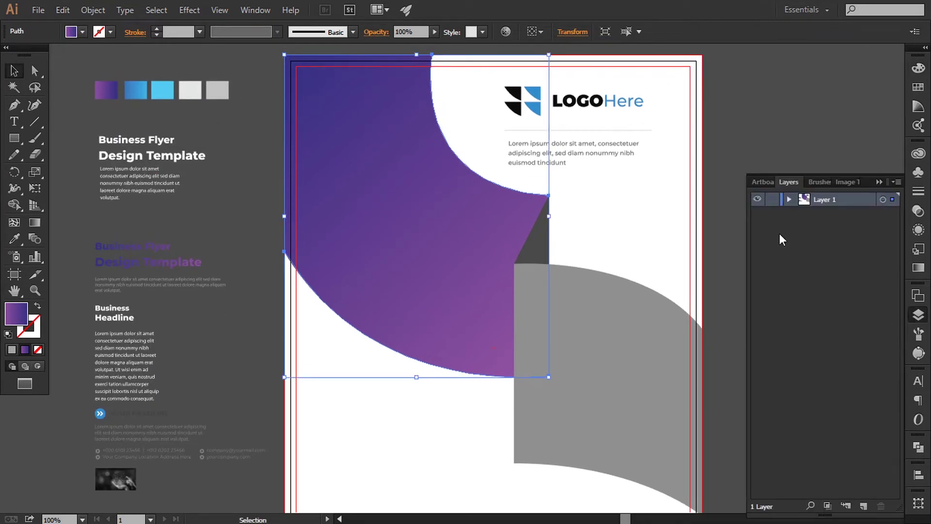
{"action": "left_click", "coordinate": [789, 199]}
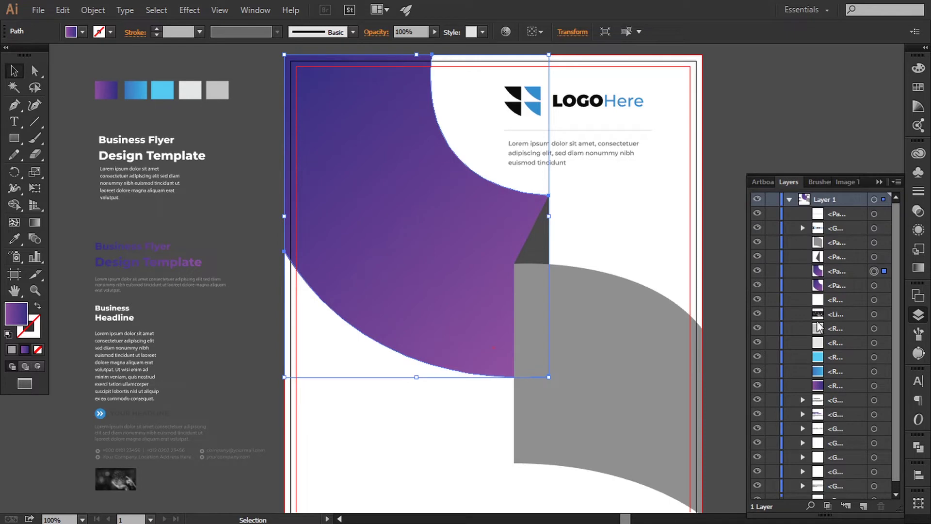
{"action": "mouse_move", "coordinate": [128, 481]}
{"action": "left_mouse_down"}
{"action": "mouse_move", "coordinate": [383, 207]}
{"action": "mouse_move", "coordinate": [583, 316]}
{"action": "left_mouse_up"}
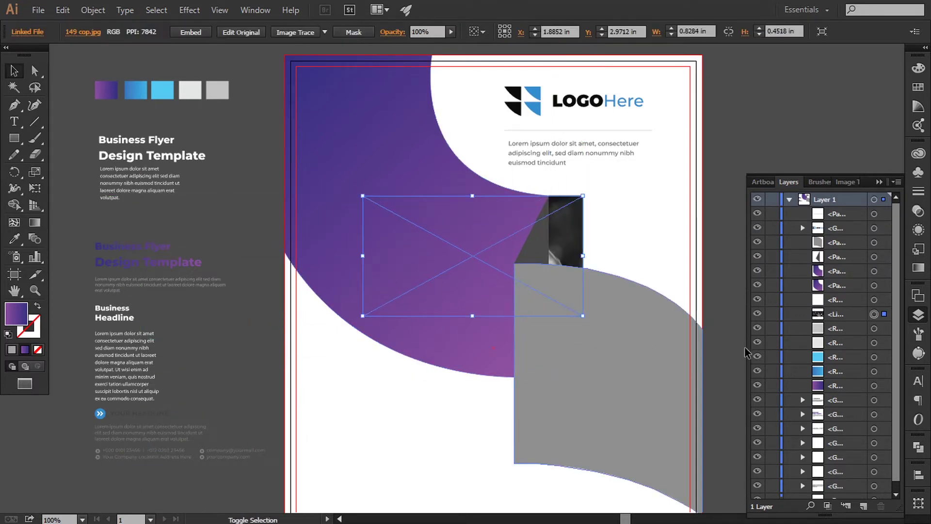
{"action": "mouse_move", "coordinate": [834, 314]}
{"action": "left_mouse_down"}
{"action": "mouse_move", "coordinate": [853, 252]}
{"action": "mouse_move", "coordinate": [855, 282]}
{"action": "left_mouse_up"}
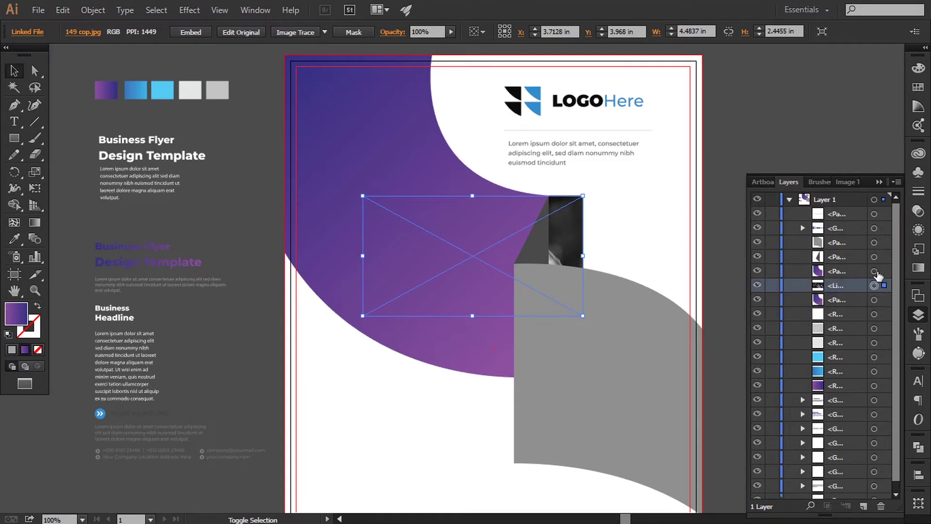
{"action": "left_click", "coordinate": [873, 271], "text": "shift"}
{"action": "left_click", "coordinate": [92, 10]}
{"action": "mouse_move", "coordinate": [126, 439]}
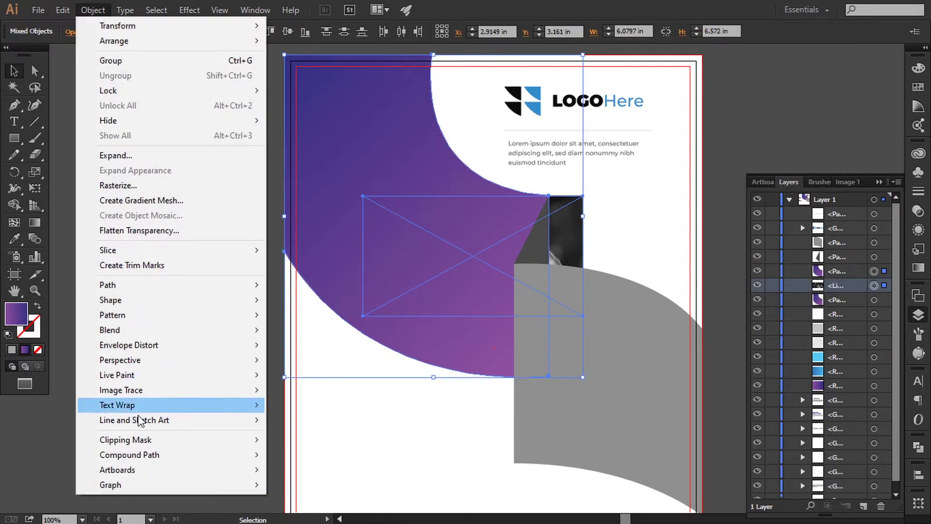
- Make a clipping mask of photo and curve, then scale the photo up from its corners
{"action": "left_click", "coordinate": [297, 440]}
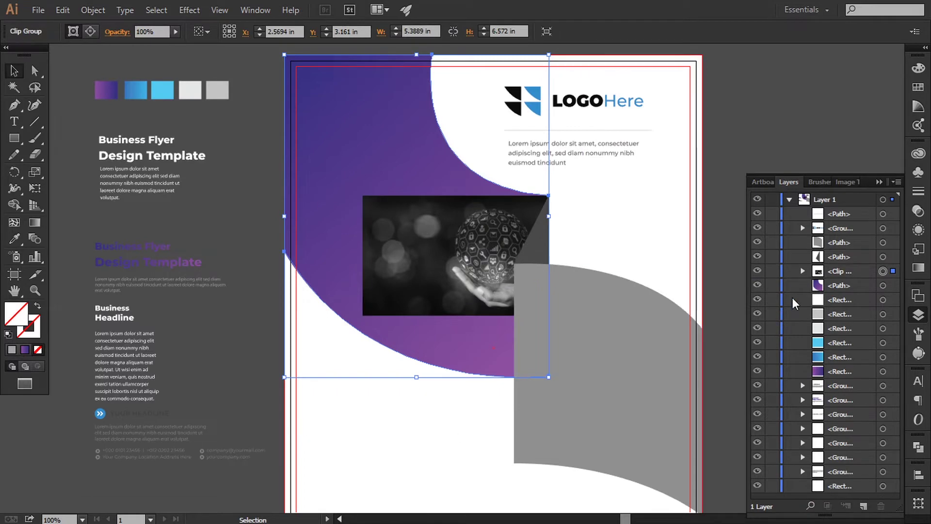
{"action": "left_click", "coordinate": [803, 271]}
{"action": "left_click", "coordinate": [874, 299]}
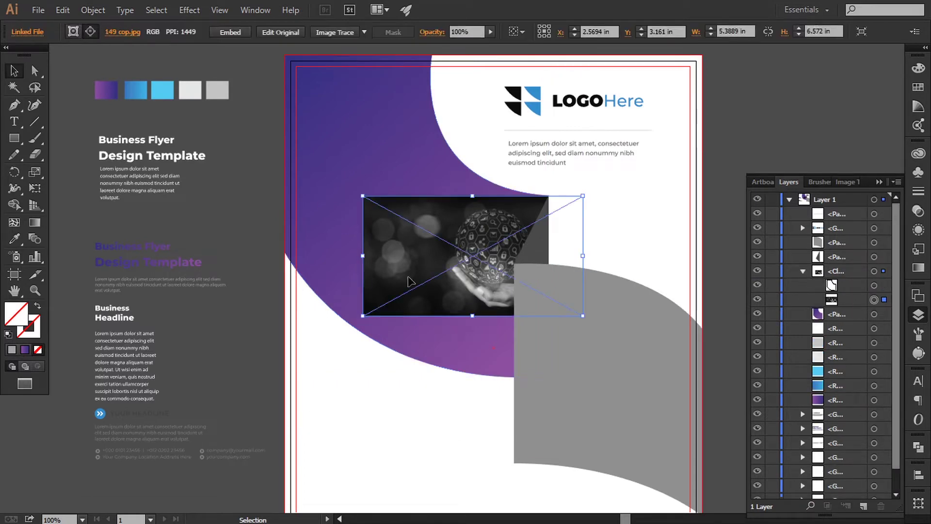
{"action": "left_click_drag", "start_coordinate": [364, 317], "coordinate": [246, 381]}
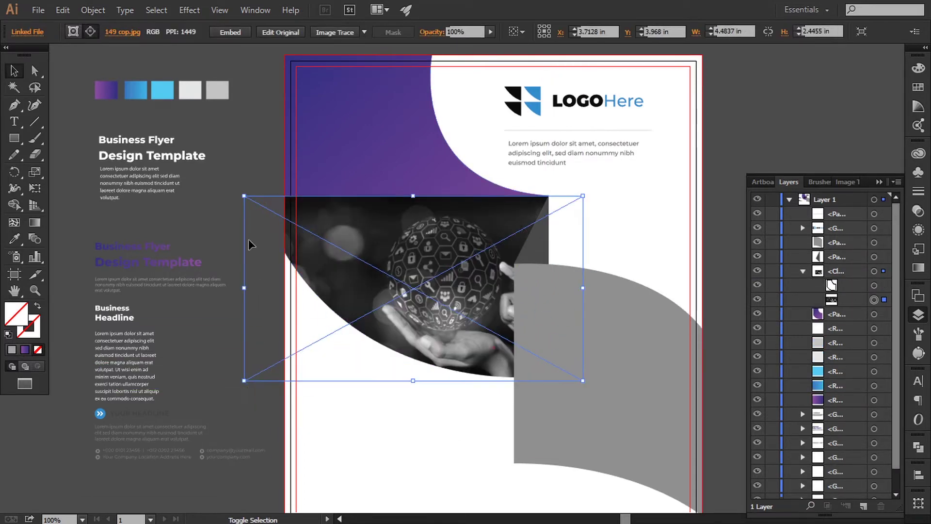
{"action": "left_click_drag", "start_coordinate": [245, 197], "coordinate": [137, 113]}
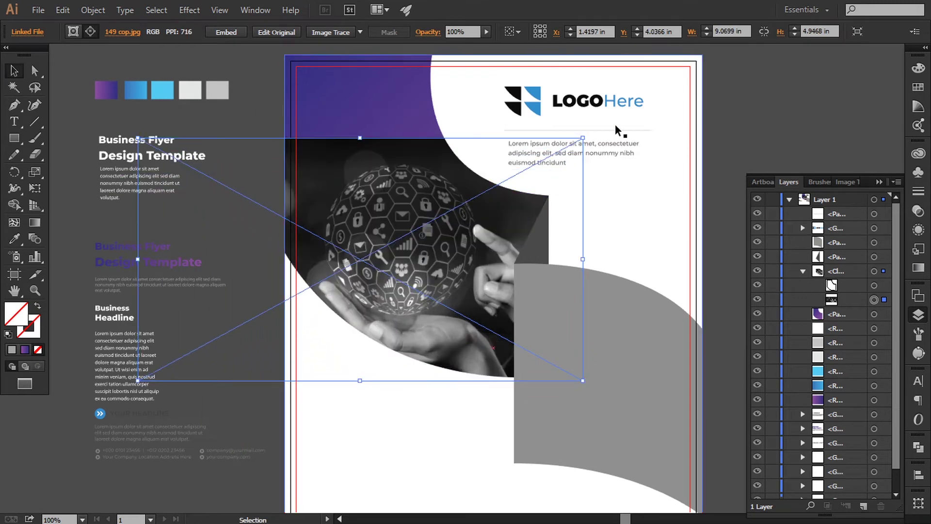
{"action": "left_click_drag", "start_coordinate": [582, 137], "coordinate": [661, 95]}
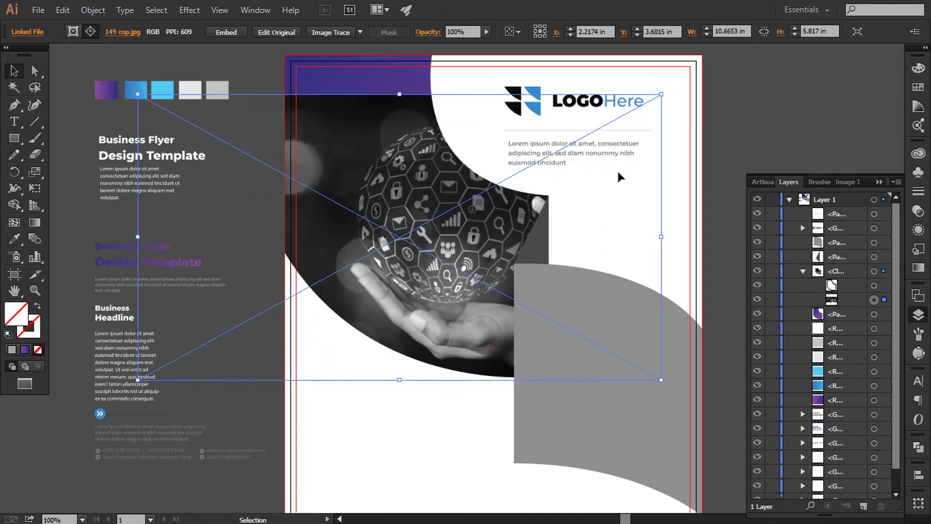
- Nudge and enlarge the globe-in-hand photo to reach the page's top and left edges
{"action": "key", "text": "Up"}
{"action": "key", "text": "Up"}
{"action": "key", "text": "Up"}
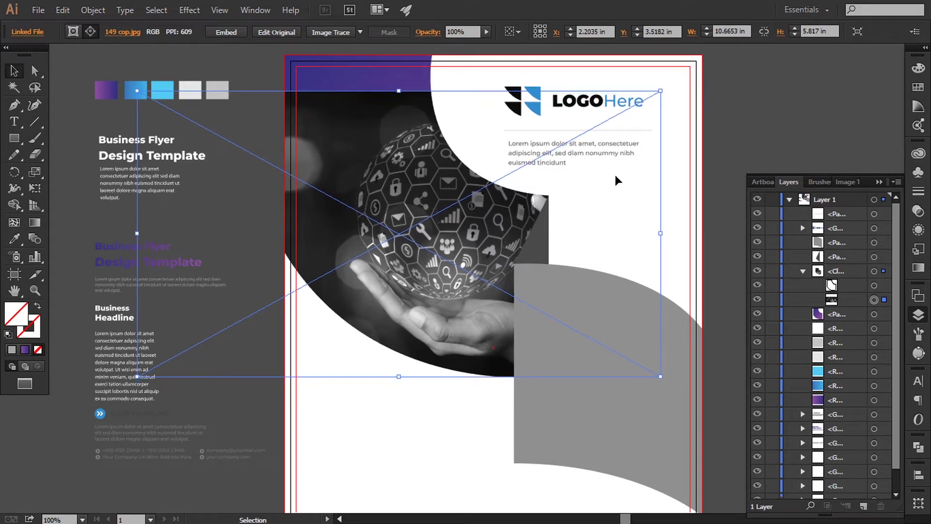
{"action": "key", "text": "Left"}
{"action": "key", "text": "Left"}
{"action": "key", "text": "Left"}
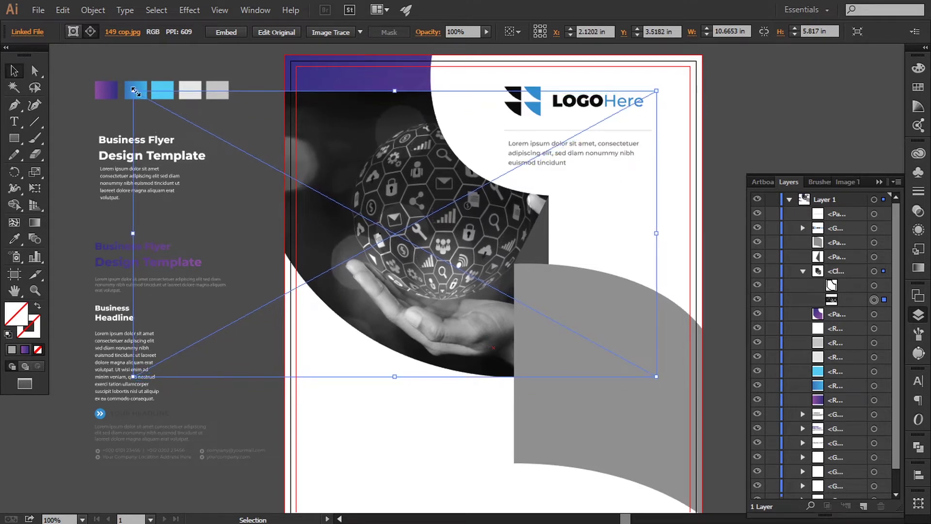
{"action": "left_click_drag", "start_coordinate": [135, 91], "coordinate": [50, 104]}
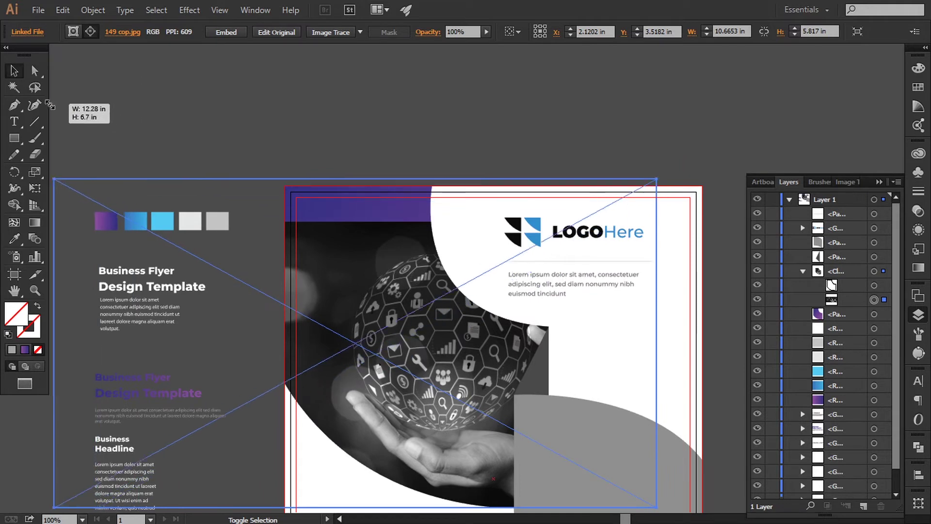
{"action": "left_click_drag", "start_coordinate": [50, 105], "coordinate": [63, 115]}
{"action": "left_click_drag", "start_coordinate": [305, 296], "coordinate": [315, 242]}
{"action": "key", "text": "Left"}
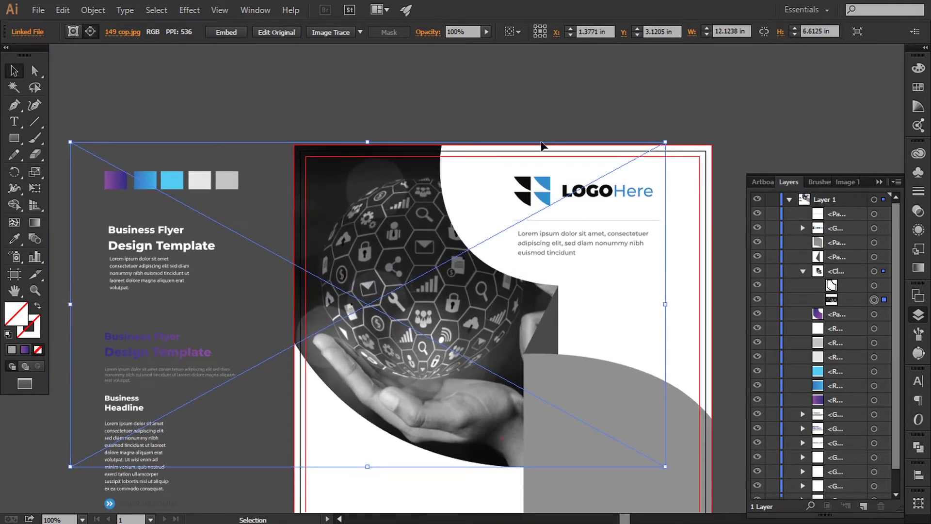
{"action": "key", "text": "Down"}
{"action": "key", "text": "Down"}
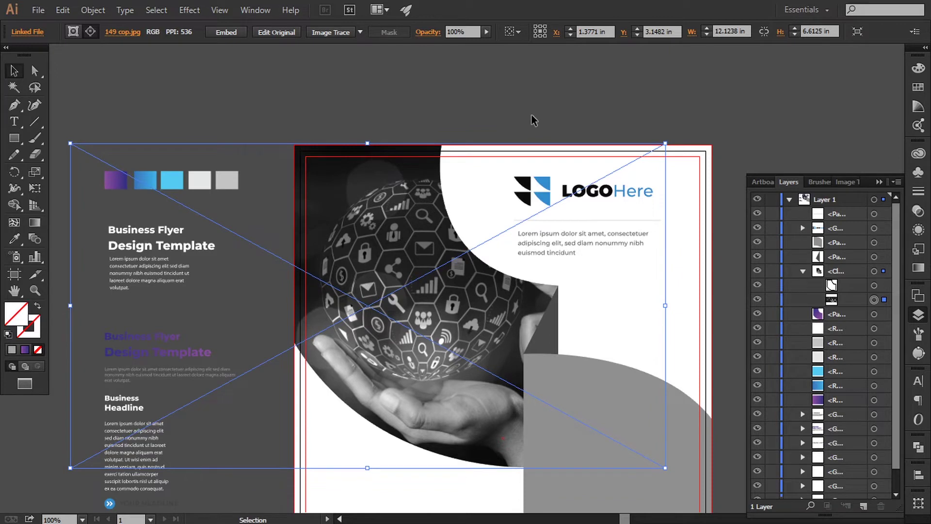
{"action": "left_click", "coordinate": [530, 120]}
{"action": "scroll", "coordinate": [530, 120], "scroll_direction": "down", "scroll_amount": 2}
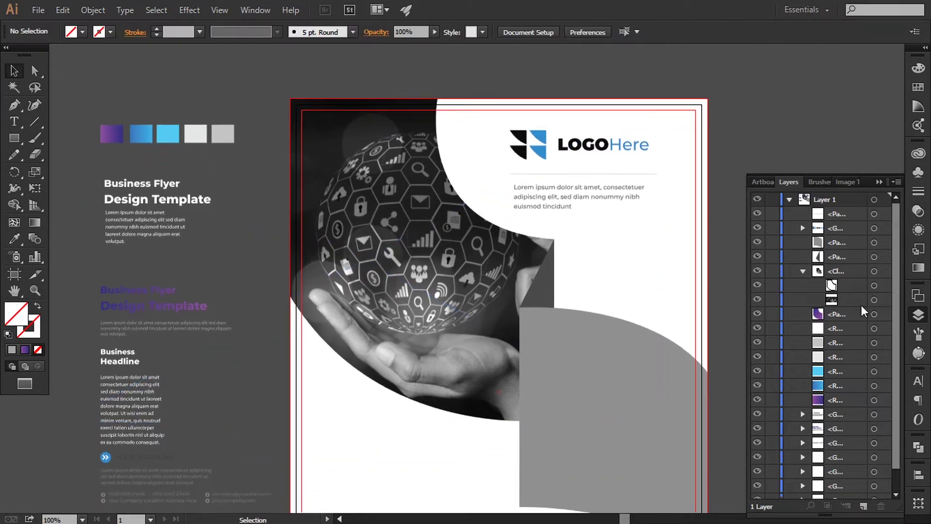
{"action": "left_click", "coordinate": [803, 271]}
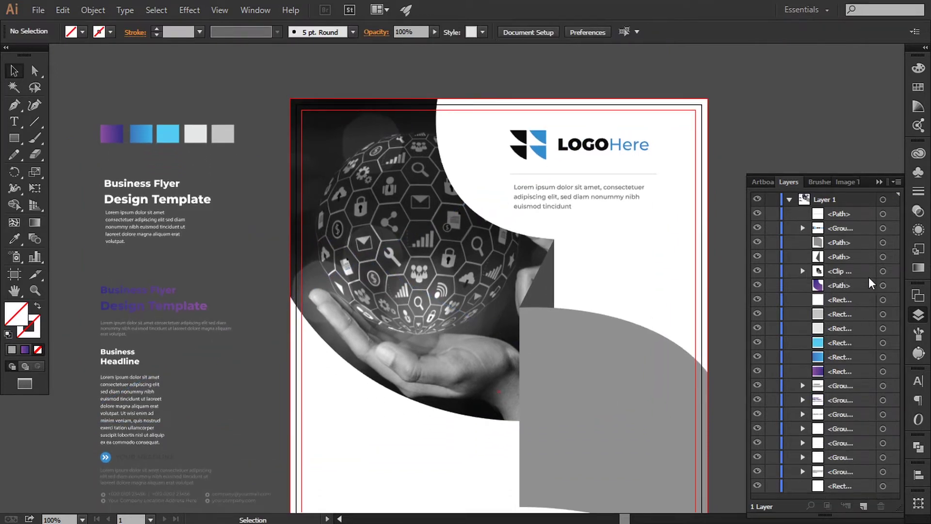
- Set the Clip Group's transparency blend mode to Soft Light
{"action": "left_click", "coordinate": [883, 271]}
{"action": "left_click", "coordinate": [918, 210]}
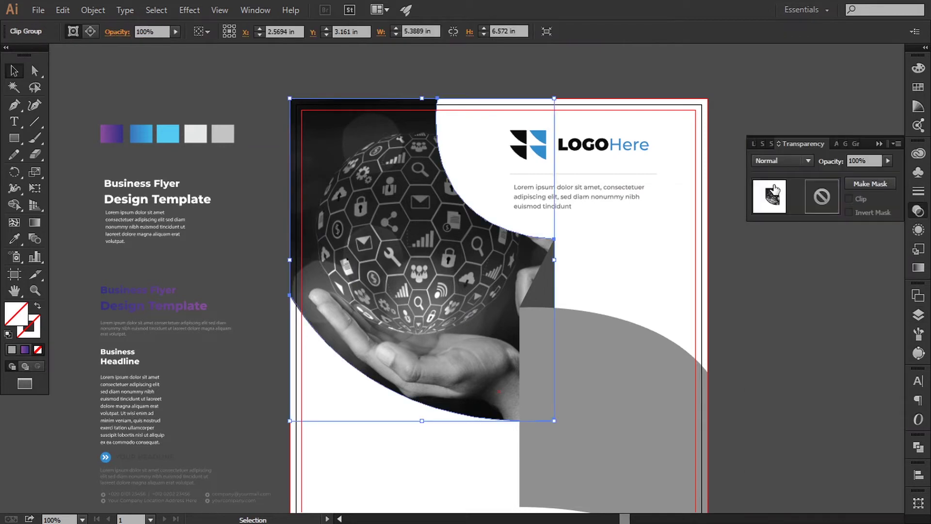
{"action": "left_click", "coordinate": [780, 160]}
{"action": "left_click", "coordinate": [787, 305]}
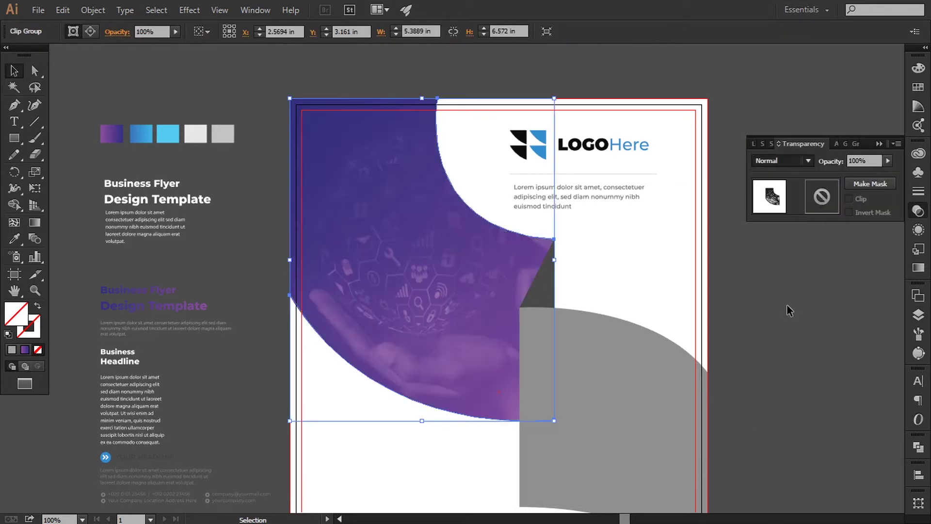
{"action": "left_click", "coordinate": [879, 144]}
- Drag the Business Flyer heading toward the flyer
{"action": "left_click", "coordinate": [768, 280]}
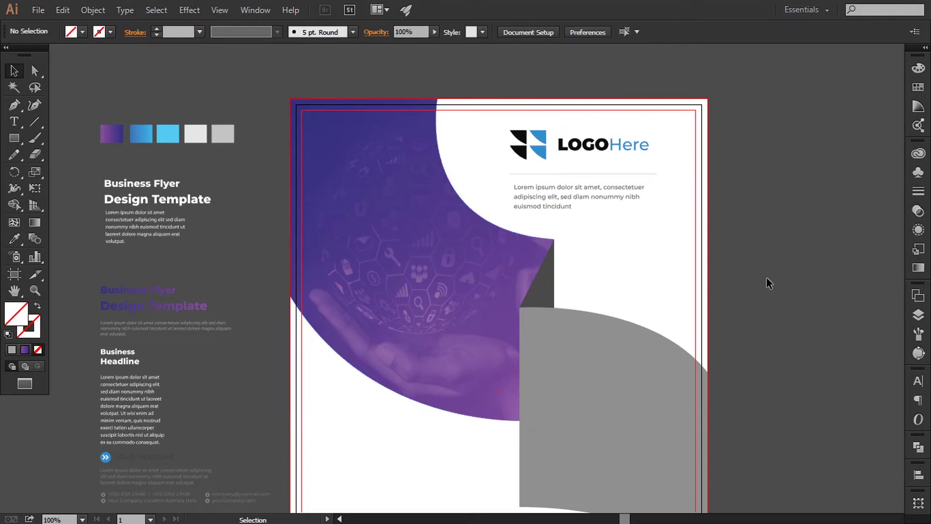
{"action": "left_click_drag", "start_coordinate": [743, 306], "coordinate": [764, 295]}
{"action": "left_click_drag", "start_coordinate": [379, 289], "coordinate": [388, 323]}
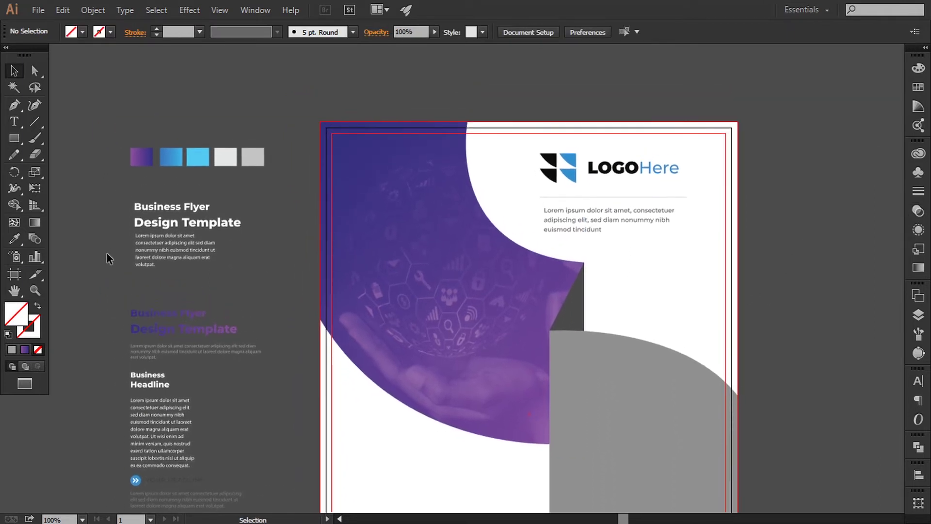
{"action": "left_click_drag", "start_coordinate": [173, 217], "coordinate": [374, 239]}
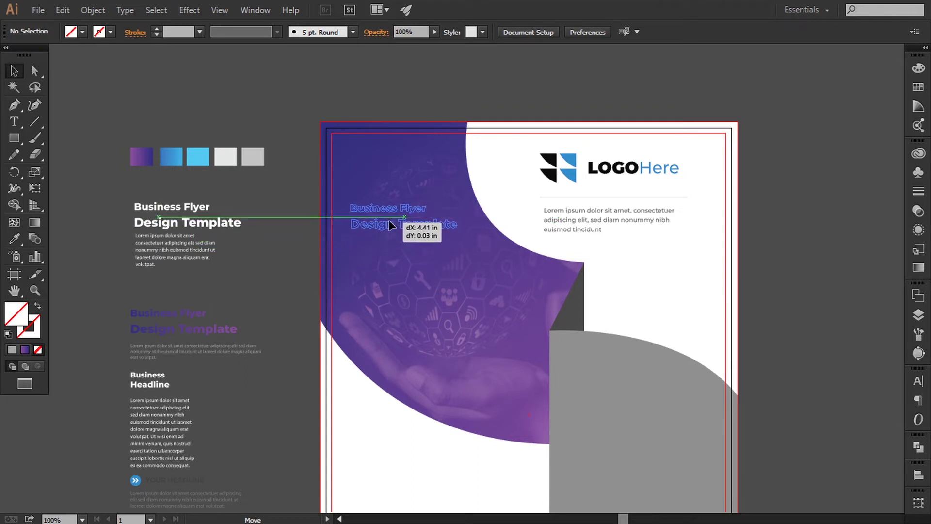
- Drop the Business Flyer heading on the purple photo, bring it to front, and enlarge it
{"action": "left_click_drag", "start_coordinate": [374, 239], "coordinate": [390, 219]}
{"action": "right_click", "coordinate": [390, 221]}
{"action": "left_click", "coordinate": [504, 333]}
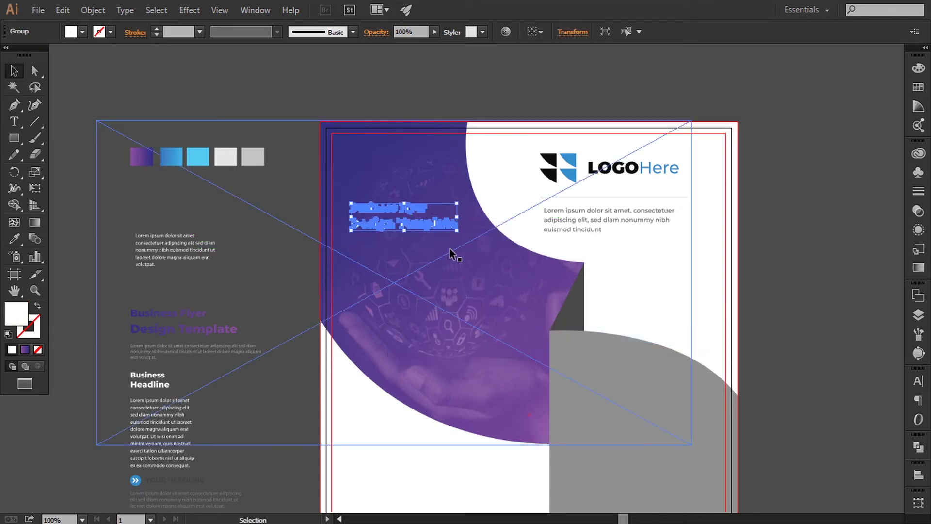
{"action": "left_click_drag", "start_coordinate": [457, 230], "coordinate": [464, 237]}
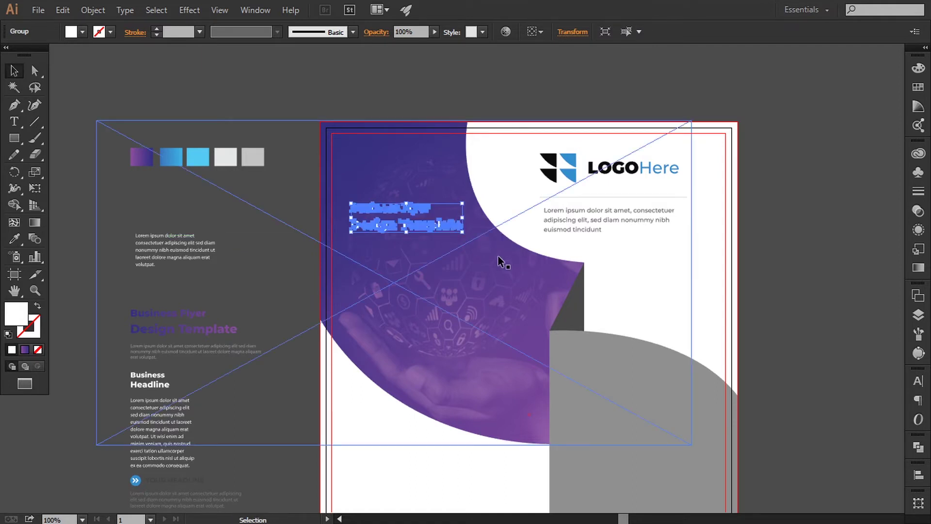
{"action": "key", "text": "Up"}
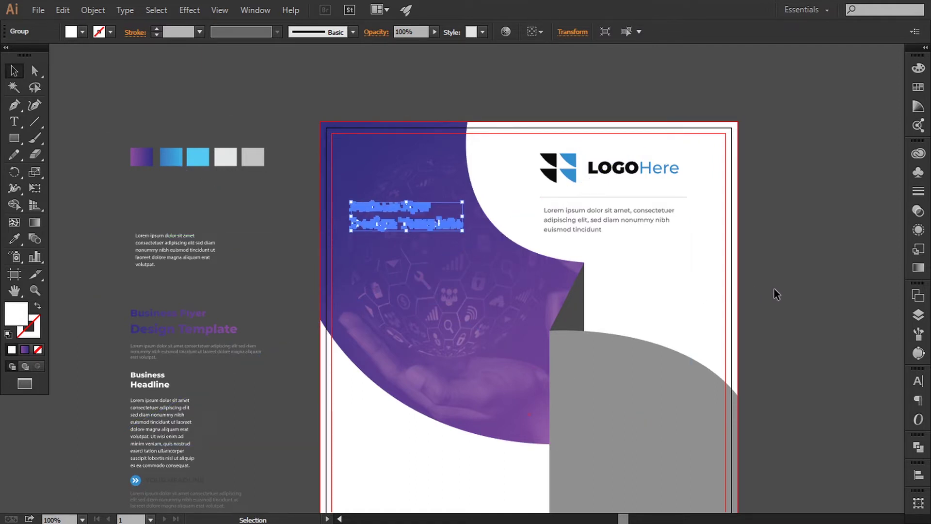
{"action": "left_click", "coordinate": [787, 296]}
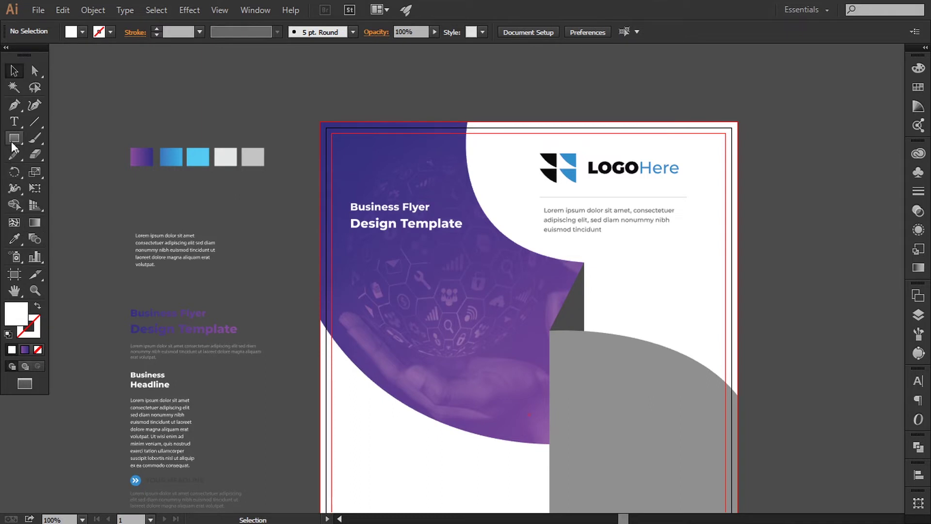
- Draw a small light-blue rectangle bar beneath the heading
{"action": "left_click", "coordinate": [13, 140]}
{"action": "left_click_drag", "start_coordinate": [351, 238], "coordinate": [379, 243]}
{"action": "left_click", "coordinate": [14, 238]}
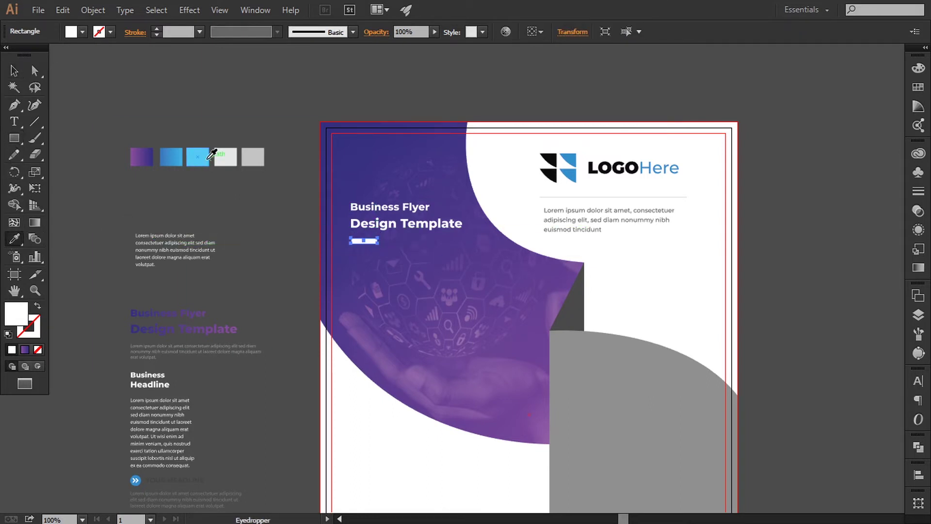
{"action": "left_click", "coordinate": [13, 72]}
{"action": "left_click", "coordinate": [99, 141]}
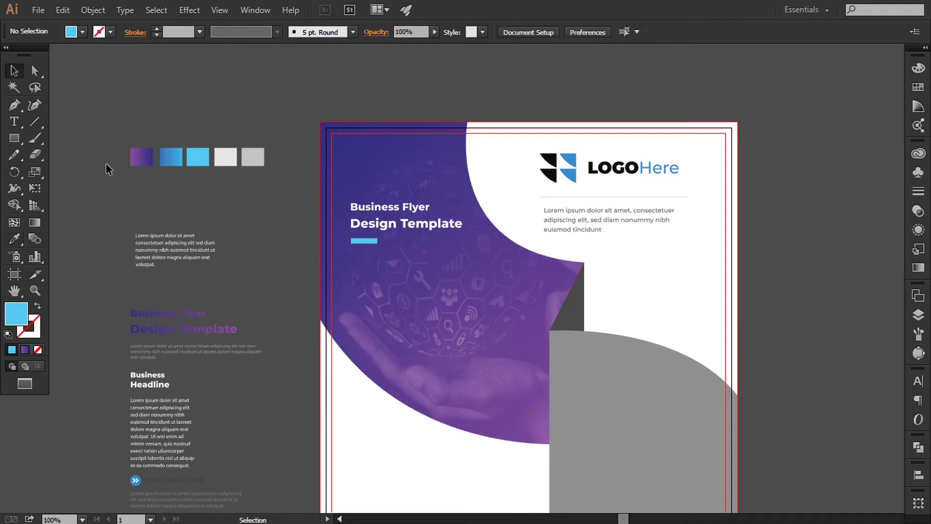
{"action": "left_click_drag", "start_coordinate": [108, 171], "coordinate": [217, 239]}
{"action": "scroll", "coordinate": [473, 351], "scroll_direction": "up", "scroll_amount": 2, "text": "alt"}
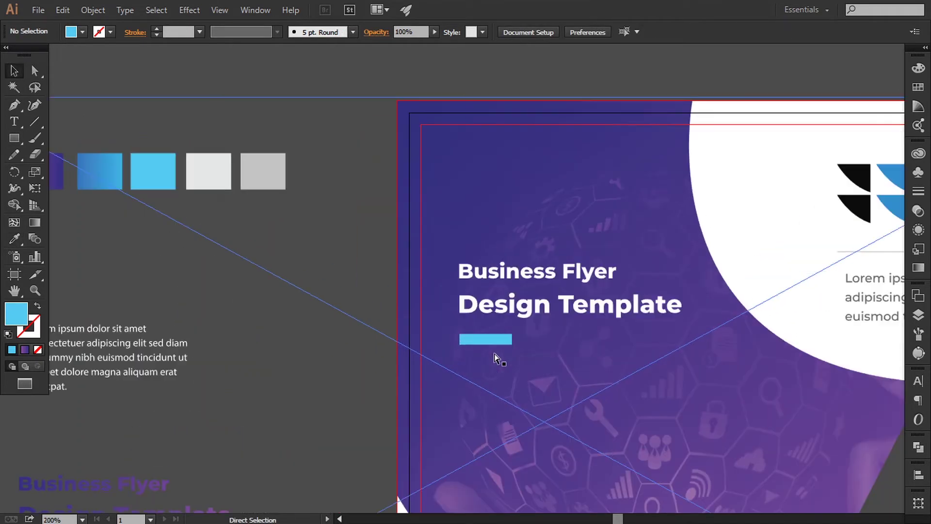
{"action": "scroll", "coordinate": [496, 357], "scroll_direction": "up", "scroll_amount": 2, "text": "alt"}
- Make the light-blue bar slightly thinner
{"action": "left_click", "coordinate": [502, 373]}
{"action": "left_click_drag", "start_coordinate": [499, 378], "coordinate": [498, 376]}
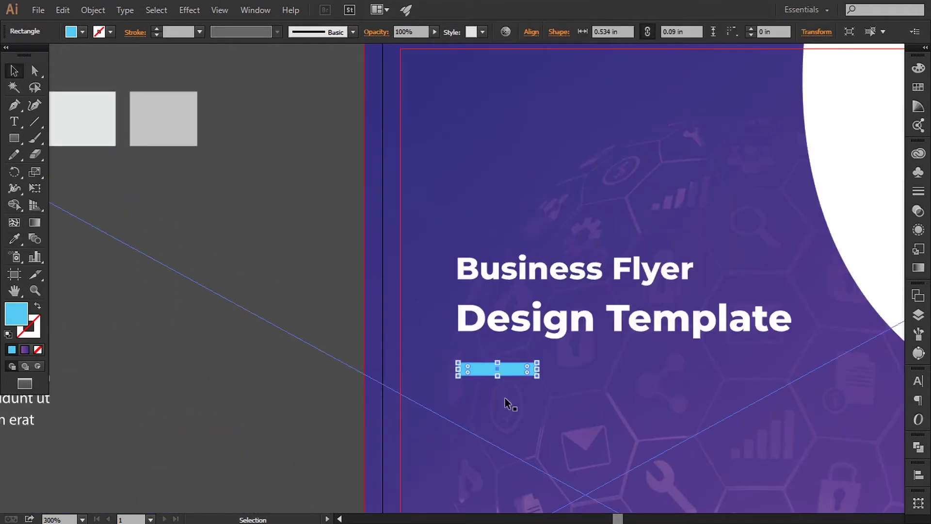
{"action": "key", "text": "ctrl+minus"}
{"action": "key", "text": "ctrl+minus"}
{"action": "left_click_drag", "start_coordinate": [420, 318], "coordinate": [322, 306]}
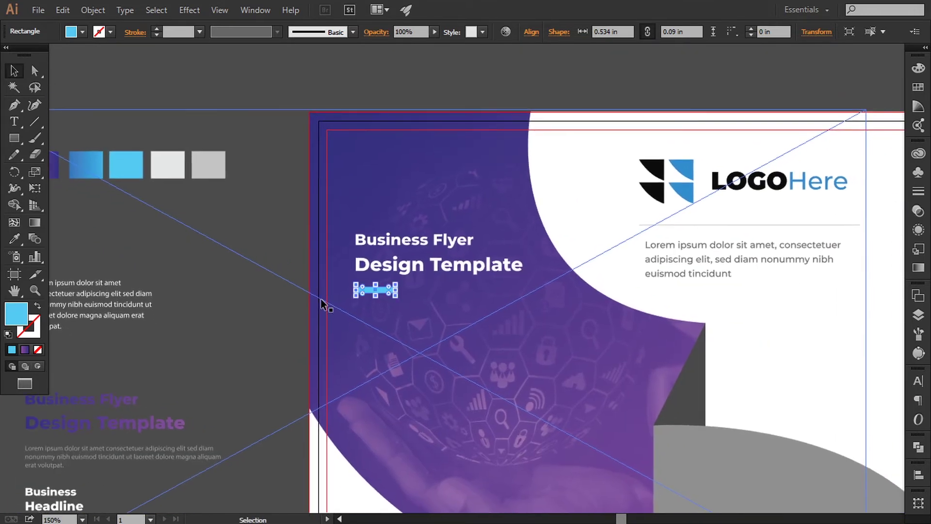
{"action": "left_click", "coordinate": [289, 318]}
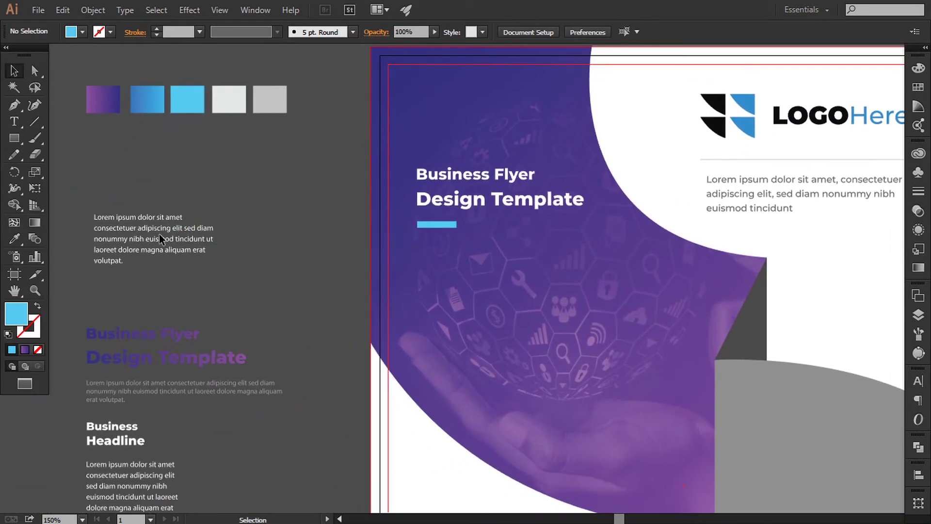
- Place the lorem ipsum paragraph below the blue bar and bring it to front
{"action": "left_click_drag", "start_coordinate": [159, 234], "coordinate": [257, 297]}
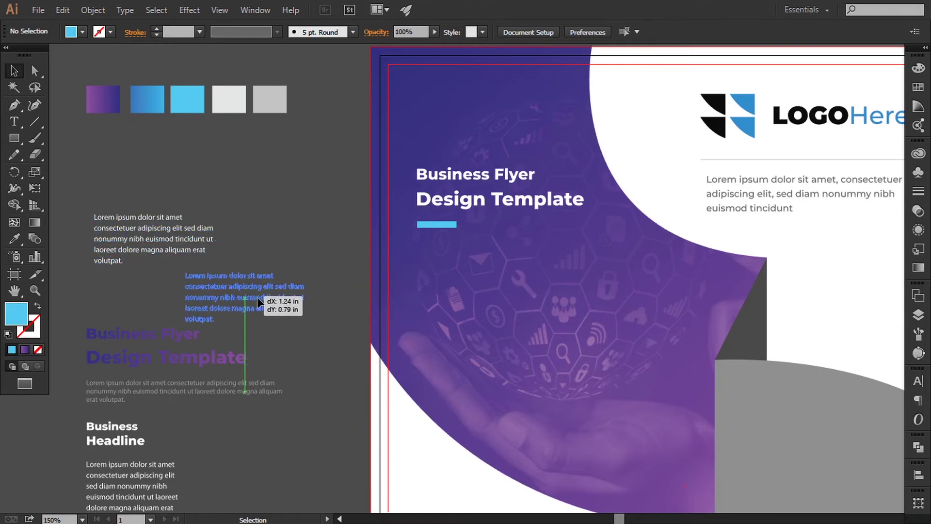
{"action": "left_click_drag", "start_coordinate": [257, 297], "coordinate": [482, 260]}
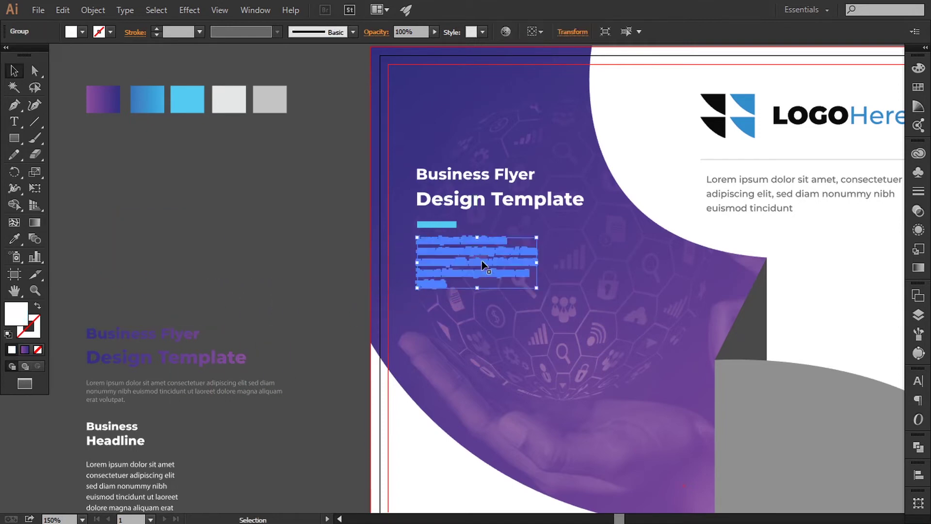
{"action": "right_click", "coordinate": [482, 261]}
{"action": "left_click", "coordinate": [635, 379]}
{"action": "left_click", "coordinate": [238, 284]}
{"action": "scroll", "coordinate": [291, 286], "scroll_direction": "down", "scroll_amount": 3}
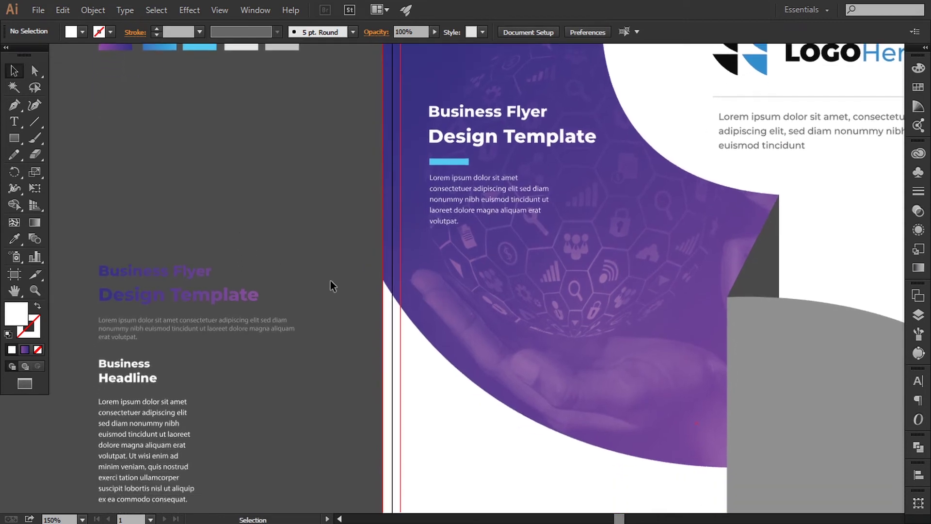
{"action": "left_click", "coordinate": [442, 221]}
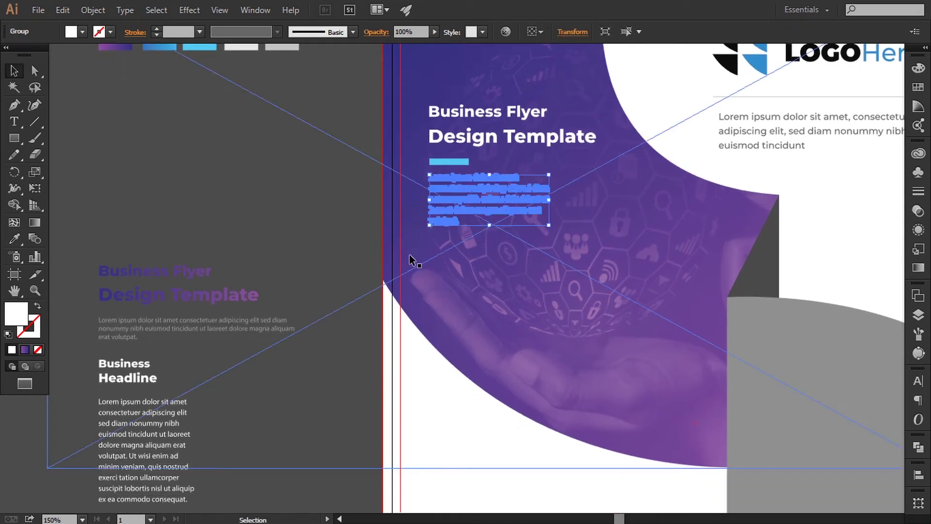
{"action": "left_click", "coordinate": [316, 192]}
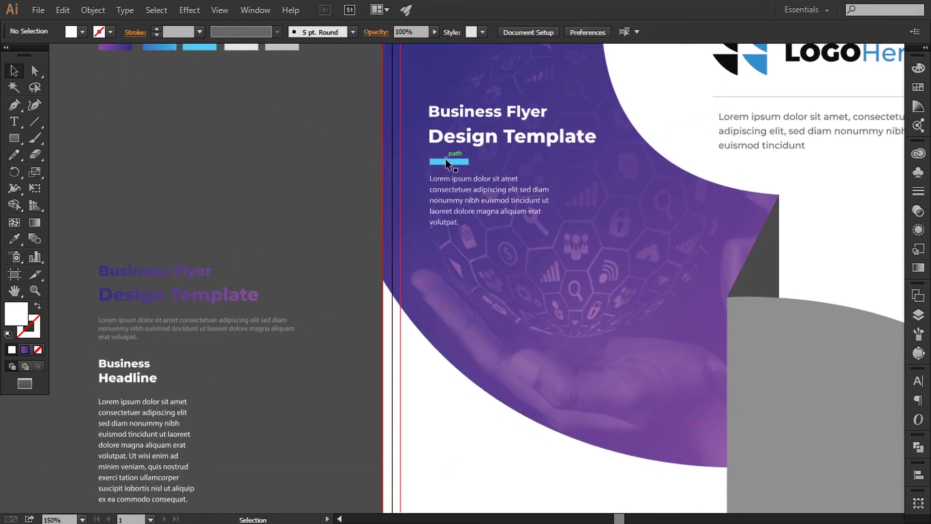
- Resize the light-blue accent bar under the heading
{"action": "left_click", "coordinate": [446, 162]}
{"action": "scroll", "coordinate": [452, 171], "scroll_direction": "up", "scroll_amount": 5}
{"action": "left_click_drag", "start_coordinate": [382, 213], "coordinate": [471, 301]}
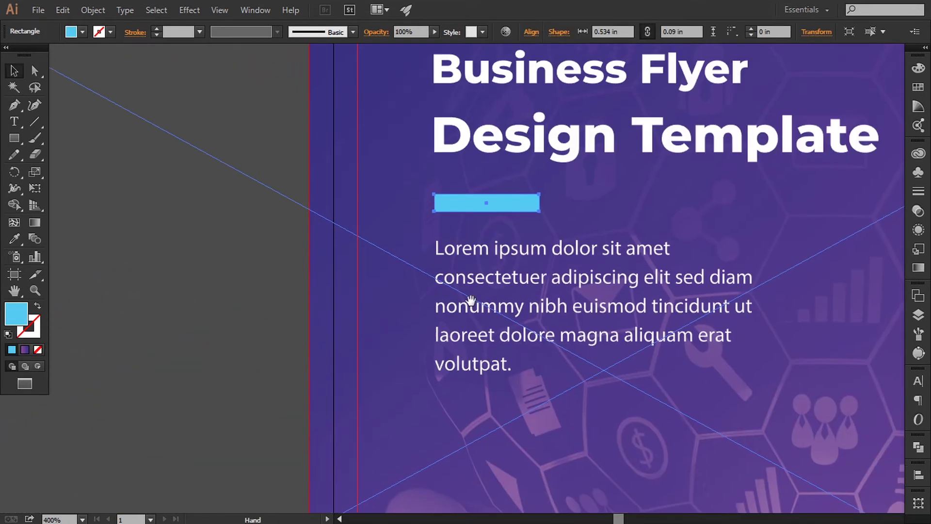
{"action": "left_click_drag", "start_coordinate": [487, 215], "coordinate": [532, 202]}
{"action": "left_click", "coordinate": [243, 276]}
{"action": "key", "text": "ctrl+minus"}
- Enlarge the heading and paragraph on the purple curve together as one block
{"action": "key", "text": "ctrl+minus"}
{"action": "key", "text": "ctrl+minus"}
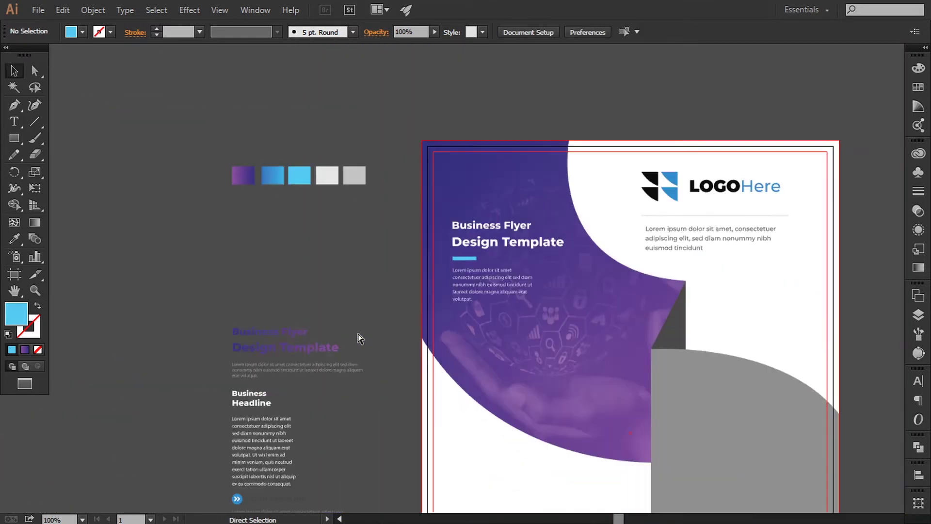
{"action": "key", "text": "ctrl+minus"}
{"action": "key", "text": "ctrl+minus"}
{"action": "left_click_drag", "start_coordinate": [344, 322], "coordinate": [339, 285]}
{"action": "key", "text": "ctrl+plus"}
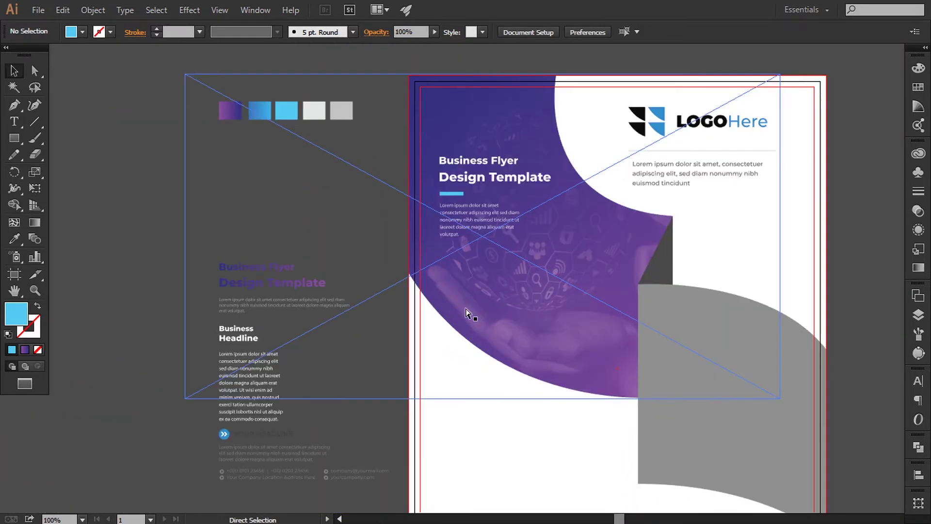
{"action": "left_click_drag", "start_coordinate": [464, 307], "coordinate": [450, 341]}
{"action": "left_click", "coordinate": [447, 269]}
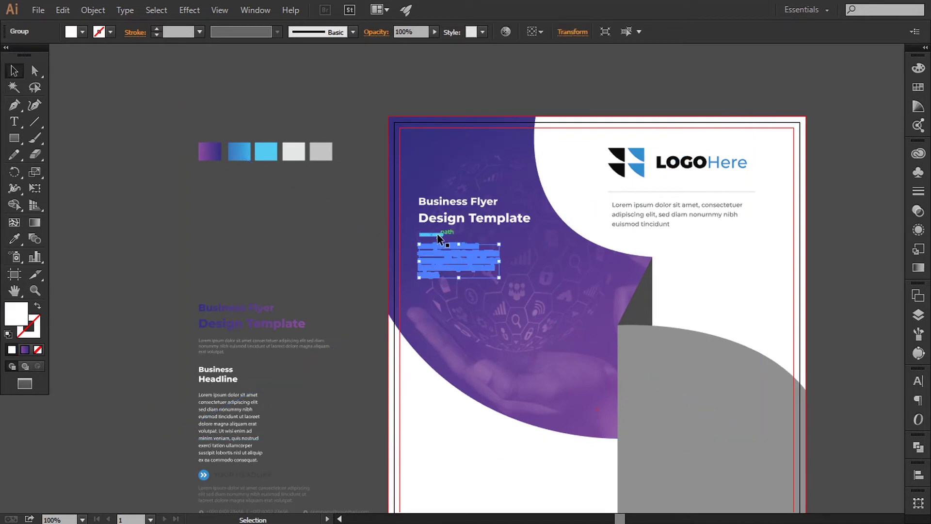
{"action": "left_click", "coordinate": [466, 220]}
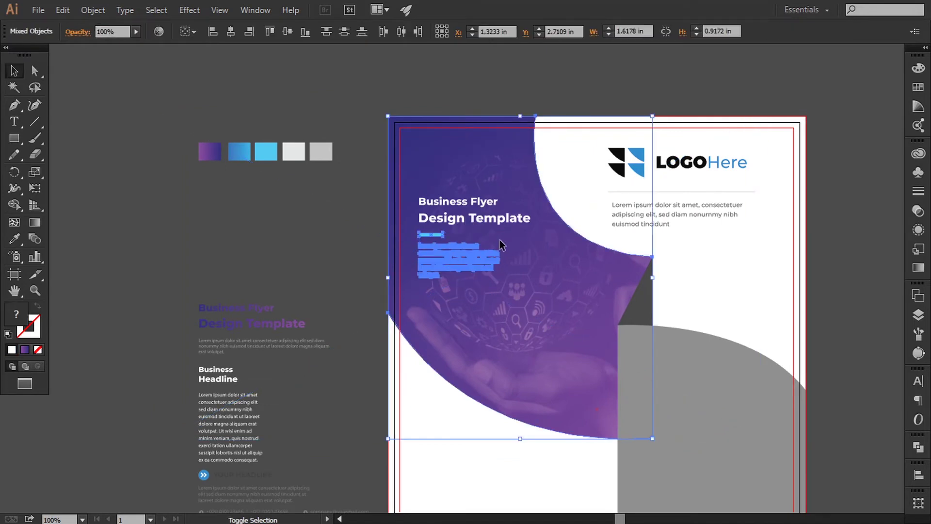
{"action": "left_click", "coordinate": [345, 223]}
{"action": "left_click", "coordinate": [434, 226]}
{"action": "left_click", "coordinate": [440, 241], "text": "shift"}
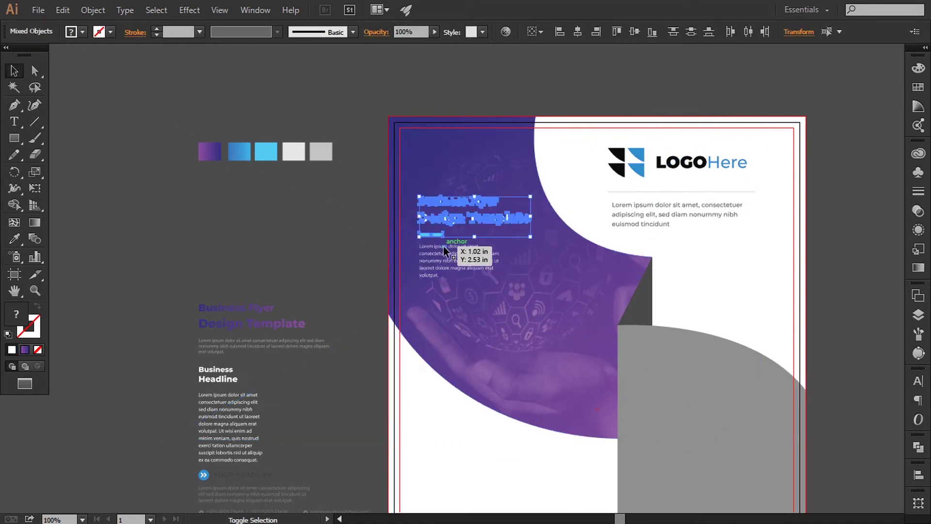
{"action": "left_click_drag", "start_coordinate": [530, 278], "coordinate": [536, 288]}
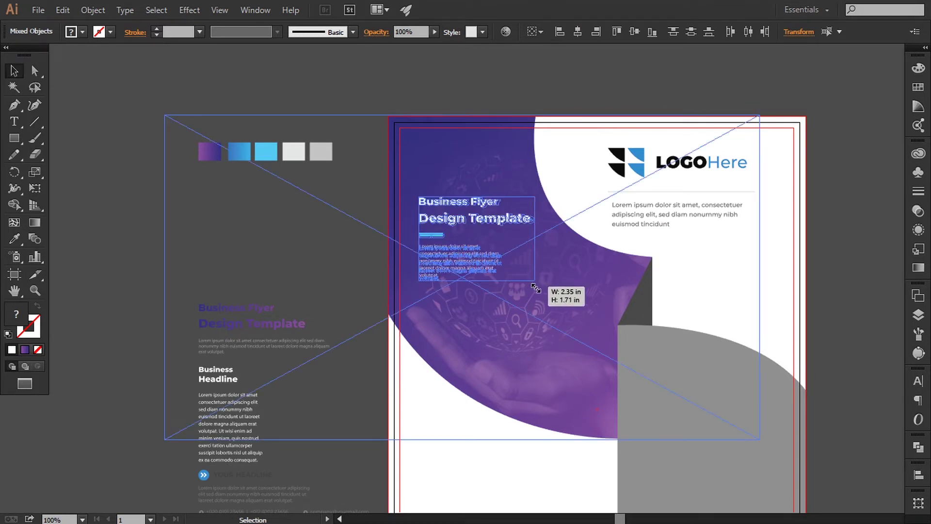
{"action": "left_click_drag", "start_coordinate": [535, 288], "coordinate": [536, 289]}
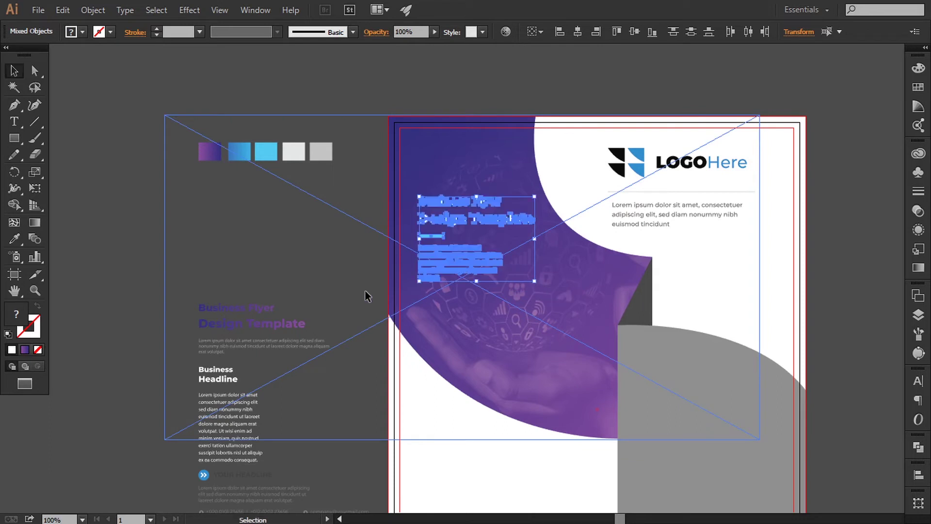
- Nudge the title, body text and blue accent line slightly right, then open the View menu
{"action": "left_click", "coordinate": [187, 295]}
{"action": "mouse_move", "coordinate": [205, 316]}
{"action": "left_mouse_down"}
{"action": "mouse_move", "coordinate": [204, 283]}
{"action": "mouse_move", "coordinate": [440, 240]}
{"action": "left_mouse_up"}
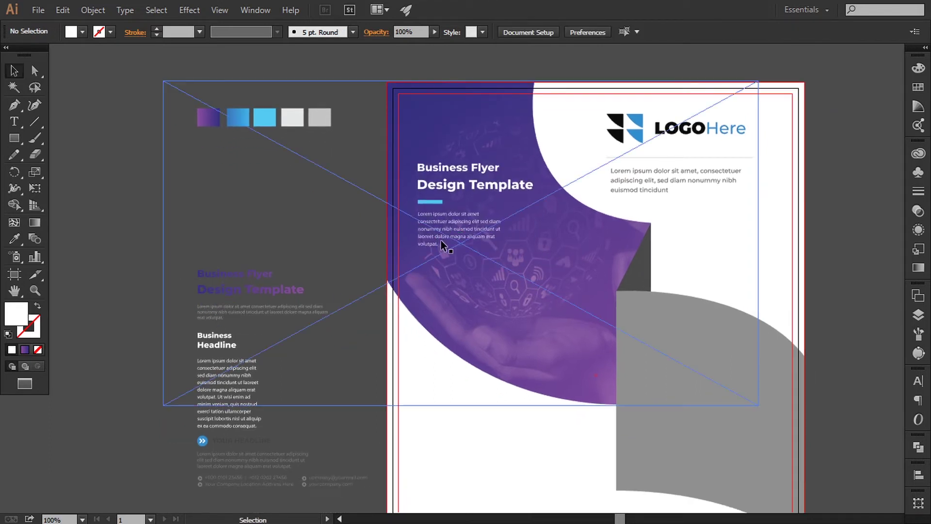
{"action": "left_click", "coordinate": [441, 239]}
{"action": "left_click", "coordinate": [436, 202], "text": "shift"}
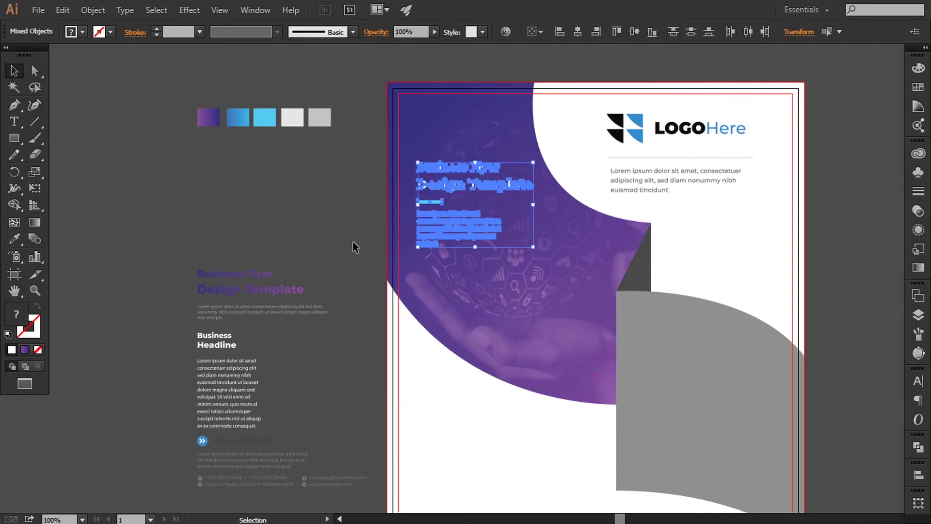
{"action": "key", "text": "Right"}
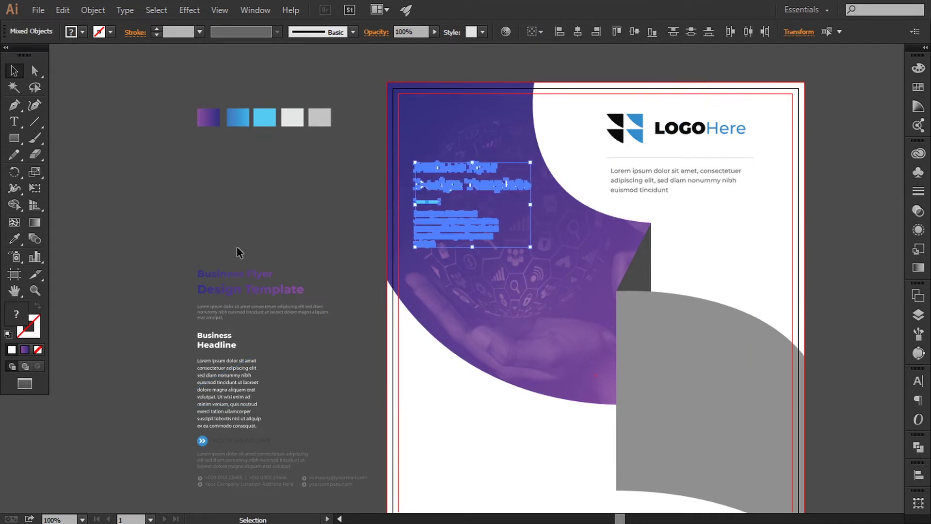
{"action": "left_click", "coordinate": [224, 238]}
{"action": "left_click", "coordinate": [219, 10]}
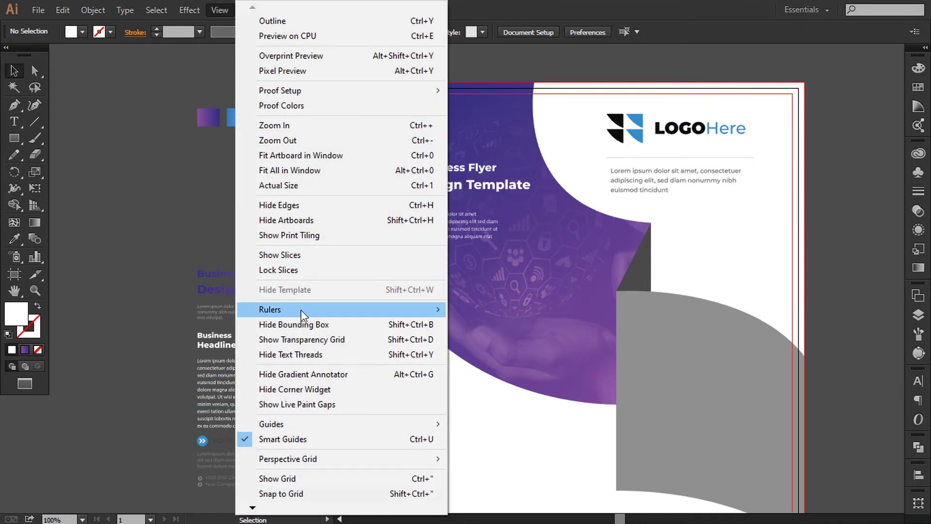
- Show the rulers and place a vertical guide at the left text margin, about 0.43 in in
{"action": "left_click", "coordinate": [456, 313]}
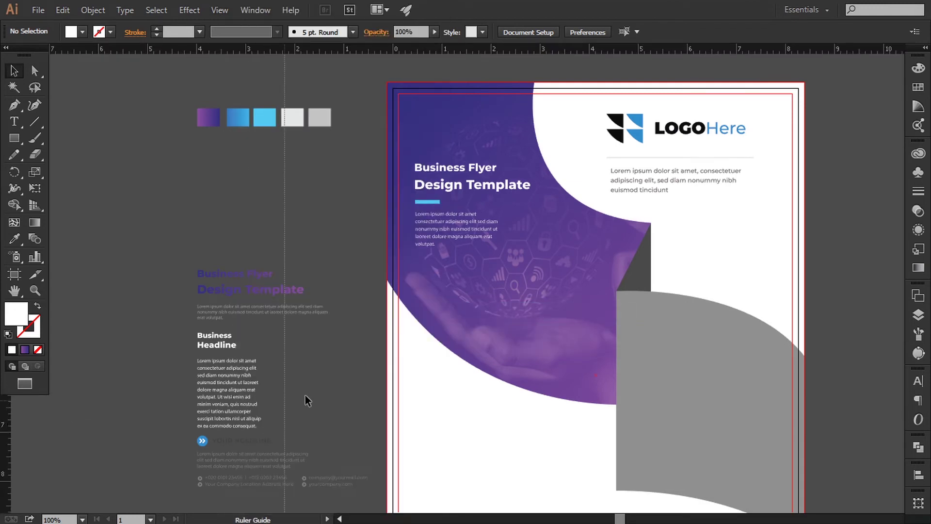
{"action": "left_click_drag", "start_coordinate": [417, 383], "coordinate": [414, 387]}
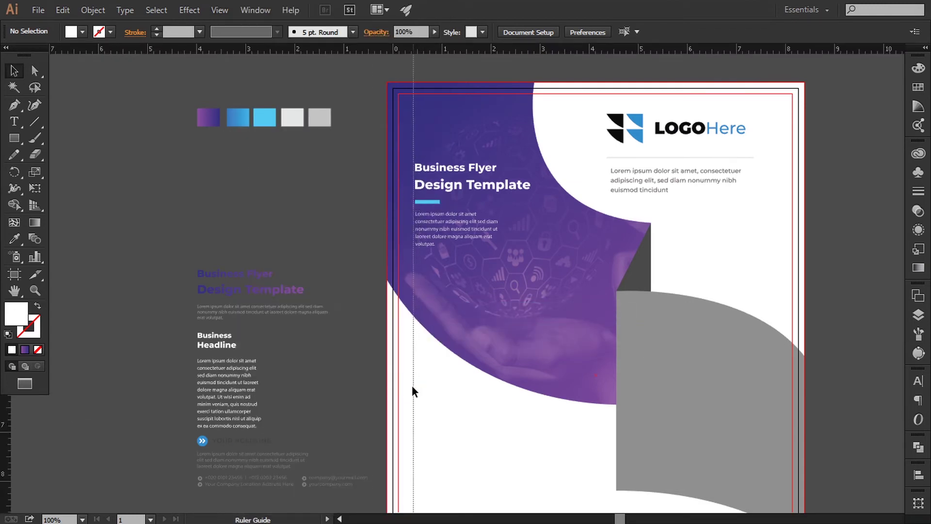
{"action": "left_click_drag", "start_coordinate": [265, 266], "coordinate": [276, 216]}
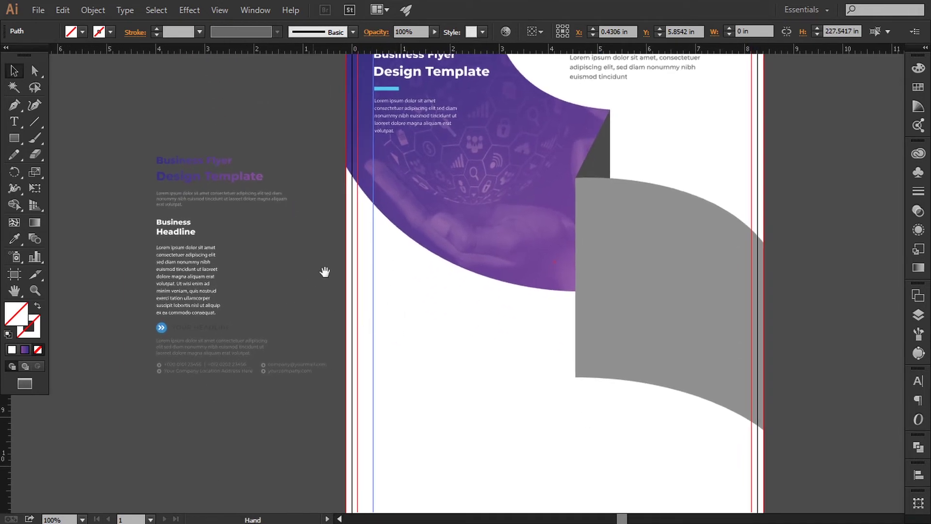
- Move the purple Business Flyer Design Template block below the curve, bring it front, enlarge and nudge up
{"action": "left_click_drag", "start_coordinate": [324, 272], "coordinate": [277, 256]}
{"action": "left_click_drag", "start_coordinate": [191, 199], "coordinate": [406, 343]}
{"action": "right_click", "coordinate": [406, 344]}
{"action": "mouse_move", "coordinate": [444, 456]}
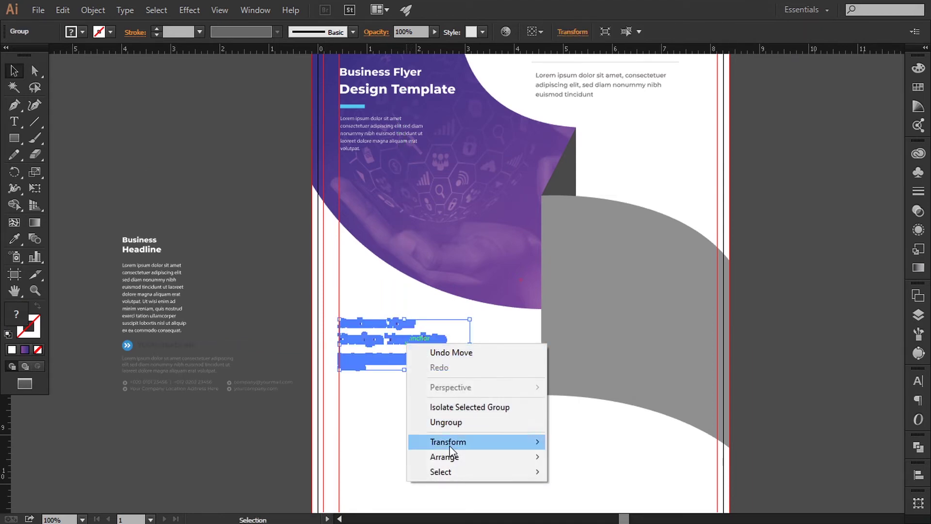
{"action": "left_click", "coordinate": [592, 392]}
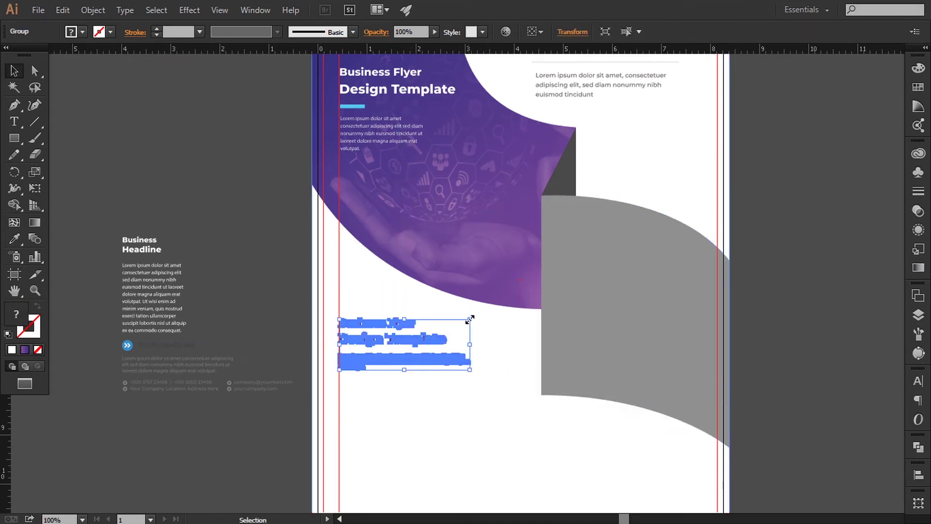
{"action": "left_click_drag", "start_coordinate": [470, 319], "coordinate": [487, 315]}
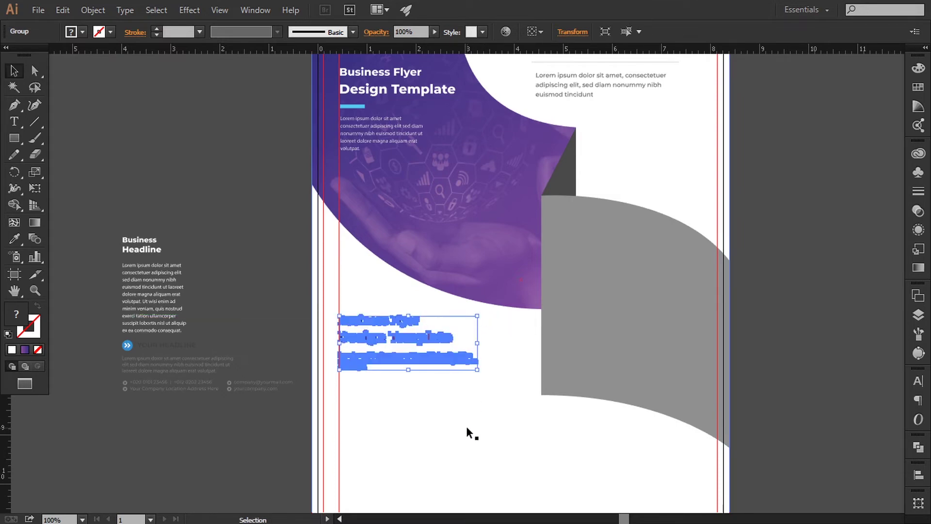
{"action": "key", "text": "Up"}
{"action": "key", "text": "Up"}
{"action": "key", "text": "Up"}
{"action": "key", "text": "Up"}
{"action": "key", "text": "Up"}
{"action": "key", "text": "Up"}
{"action": "key", "text": "Up"}
{"action": "key", "text": "Up"}
{"action": "key", "text": "Up"}
{"action": "key", "text": "Up"}
{"action": "key", "text": "Up"}
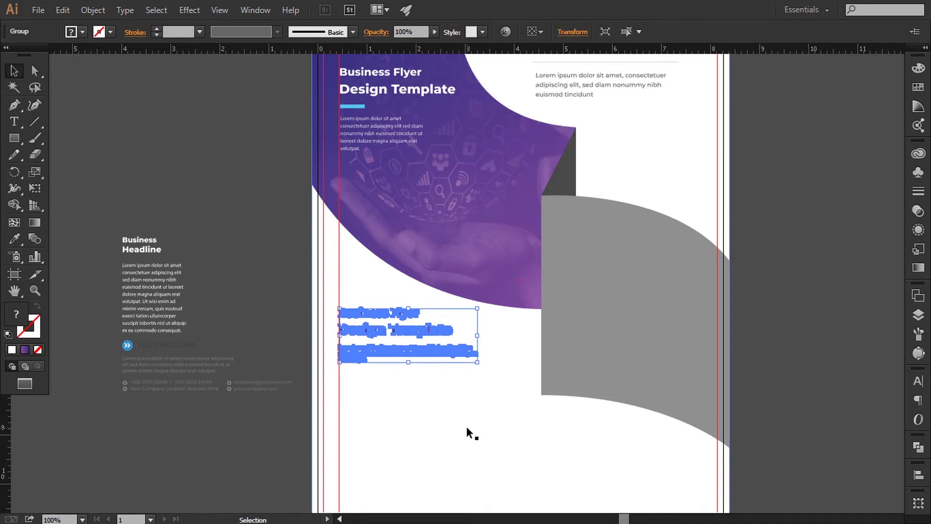
{"action": "left_click", "coordinate": [252, 216]}
{"action": "left_click_drag", "start_coordinate": [292, 333], "coordinate": [285, 262]}
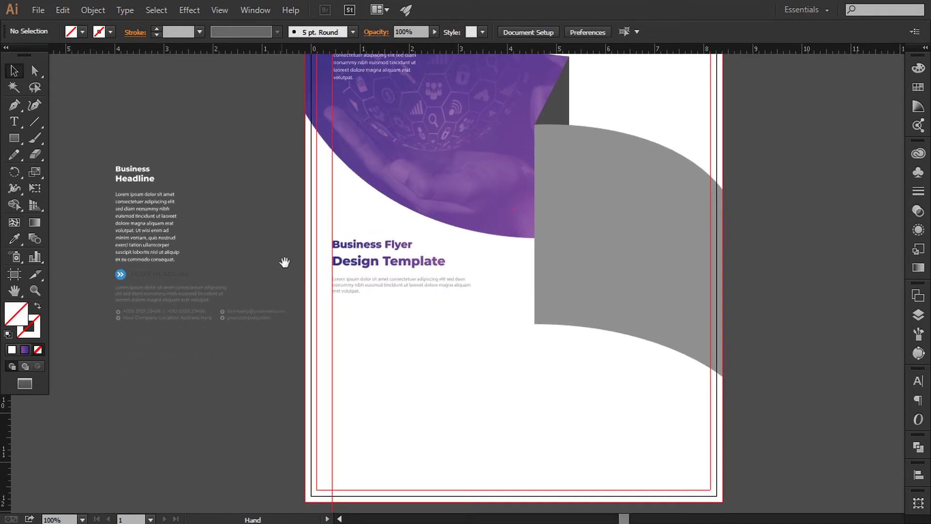
{"action": "left_click_drag", "start_coordinate": [287, 302], "coordinate": [280, 286]}
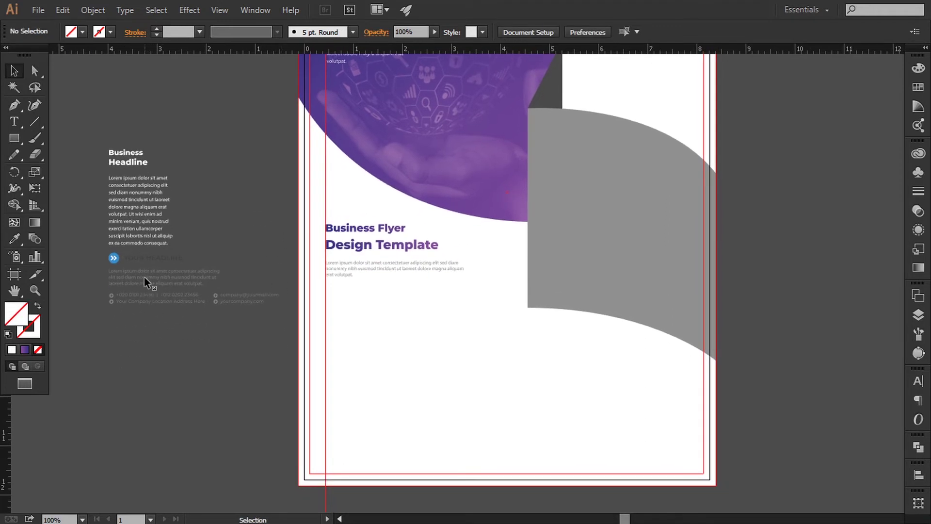
- Place the YOUR HEADLINE block at the left margin and enlarge it
{"action": "left_click_drag", "start_coordinate": [143, 270], "coordinate": [390, 352]}
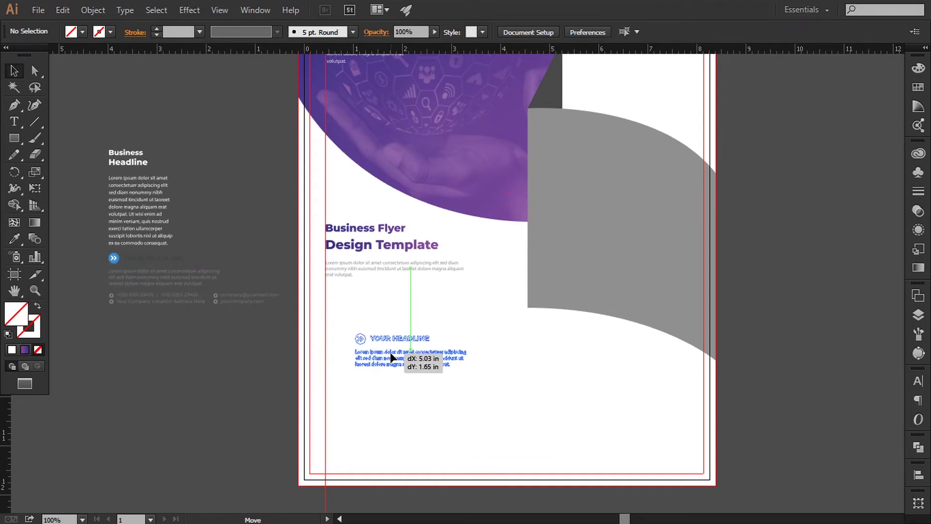
{"action": "left_click_drag", "start_coordinate": [390, 354], "coordinate": [361, 358]}
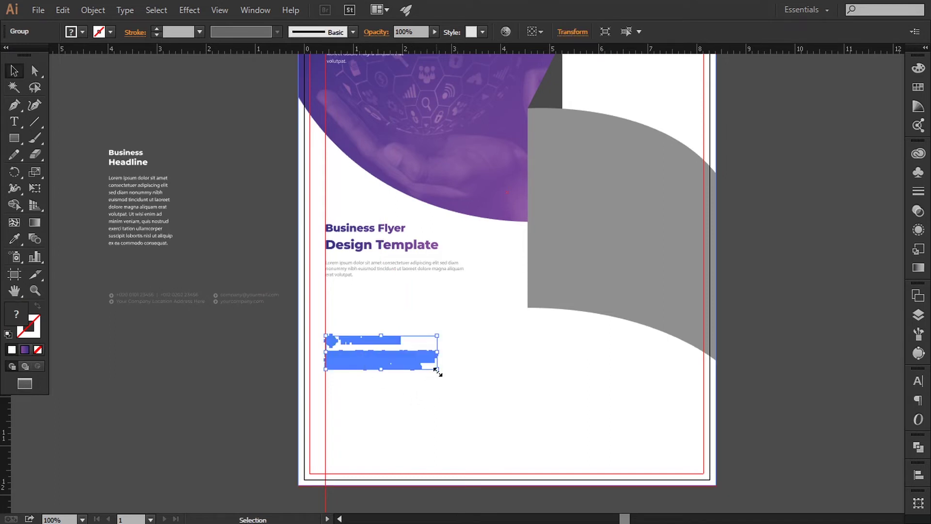
{"action": "left_click_drag", "start_coordinate": [437, 369], "coordinate": [466, 397]}
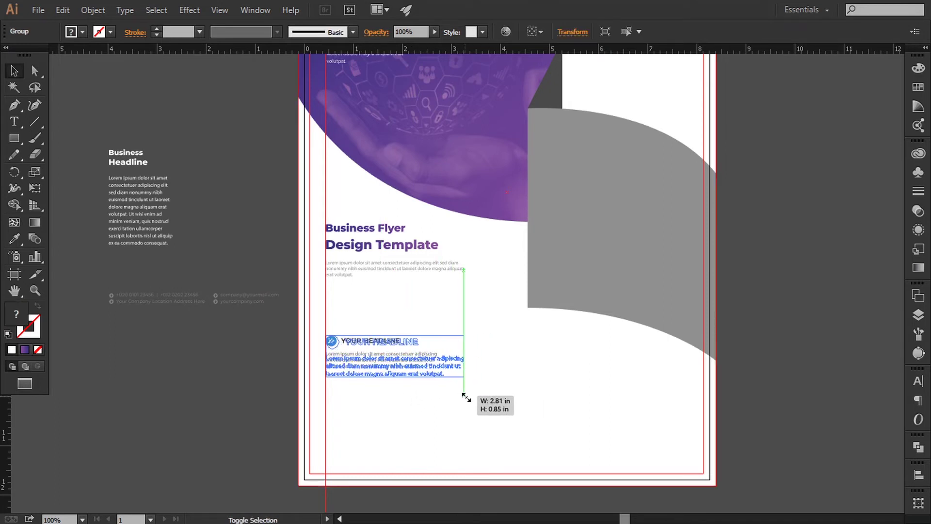
- Enlarge the Business Flyer Design Template title and shift it slightly lower
{"action": "left_click", "coordinate": [418, 270]}
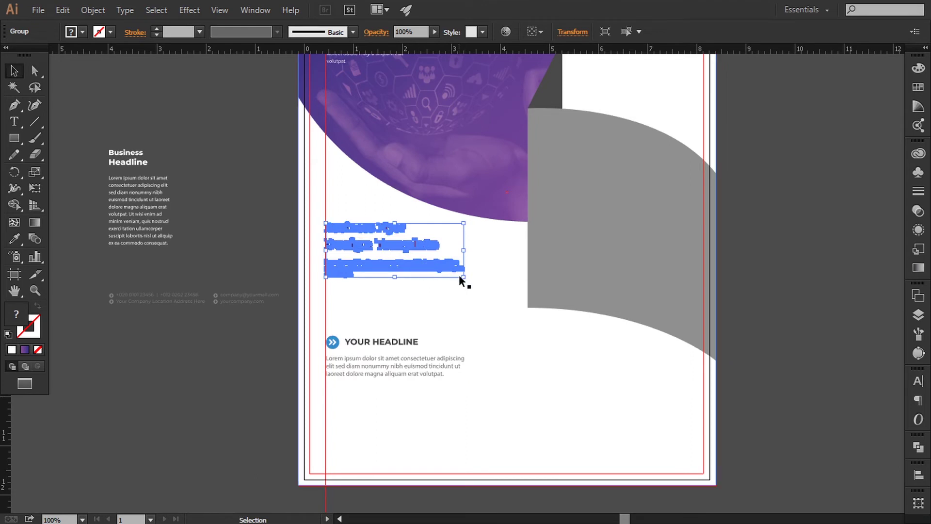
{"action": "left_click_drag", "start_coordinate": [459, 276], "coordinate": [476, 331]}
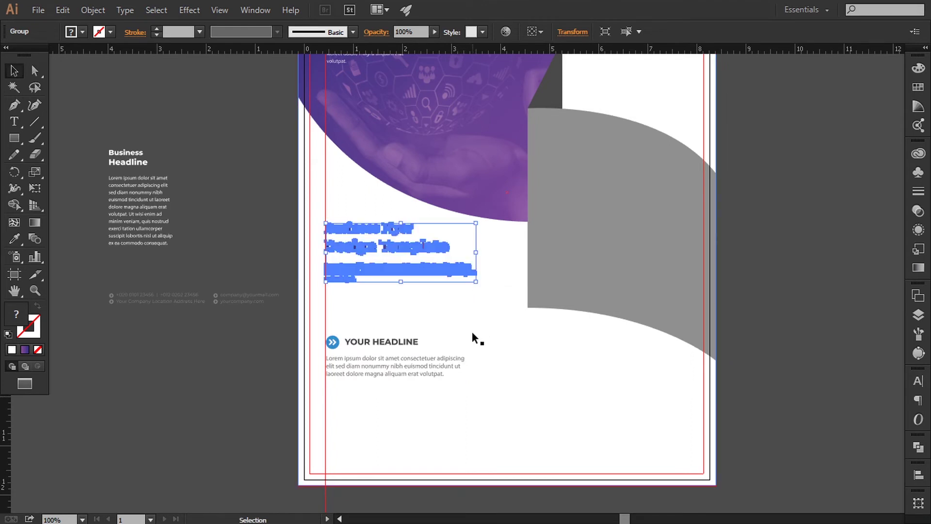
{"action": "key", "text": "Down"}
{"action": "key", "text": "Down"}
{"action": "key", "text": "Down"}
{"action": "key", "text": "Down"}
{"action": "key", "text": "Down"}
{"action": "key", "text": "Down"}
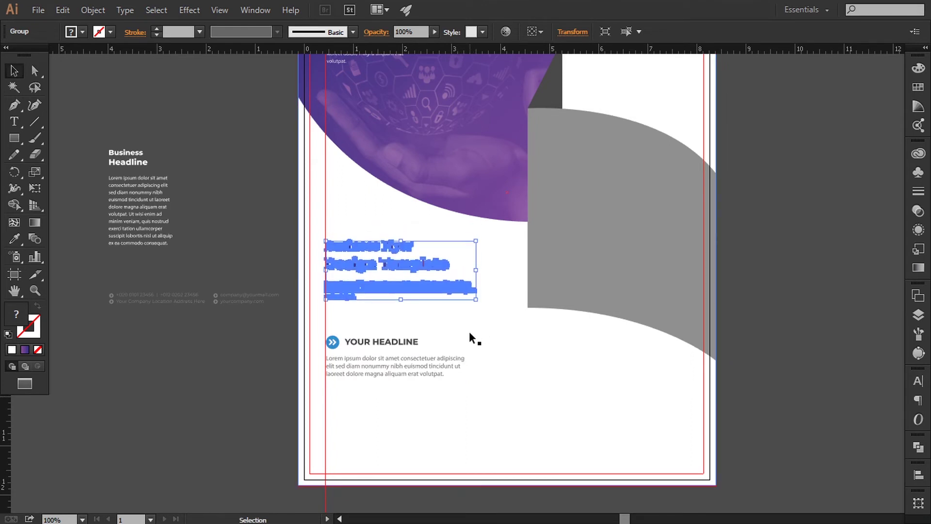
{"action": "key", "text": "Down"}
{"action": "key", "text": "Down"}
{"action": "key", "text": "Down"}
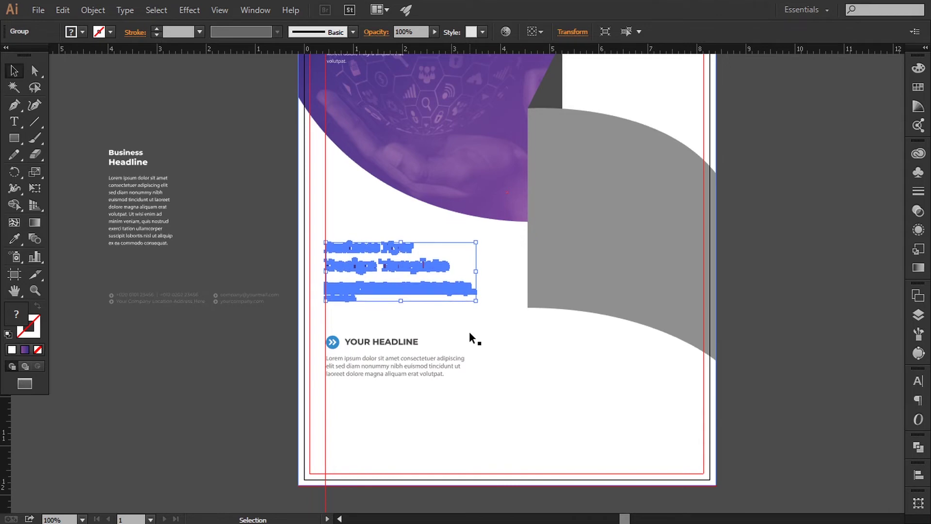
{"action": "key", "text": "Up"}
{"action": "key", "text": "Up"}
{"action": "key", "text": "Up"}
{"action": "key", "text": "Up"}
{"action": "key", "text": "Up"}
{"action": "key", "text": "Up"}
{"action": "left_click", "coordinate": [255, 364]}
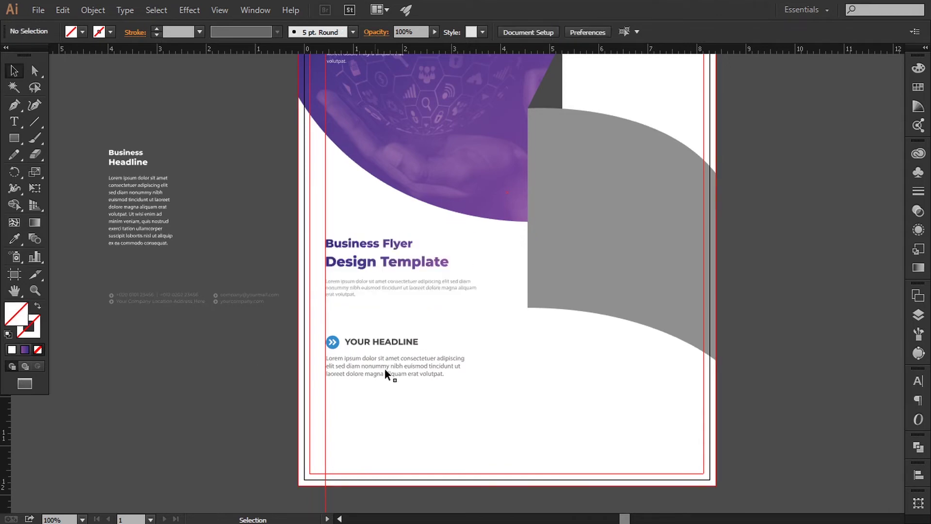
- Lower both blocks, copy the headline block to the right, and widen the pair across the page
{"action": "left_click", "coordinate": [377, 341]}
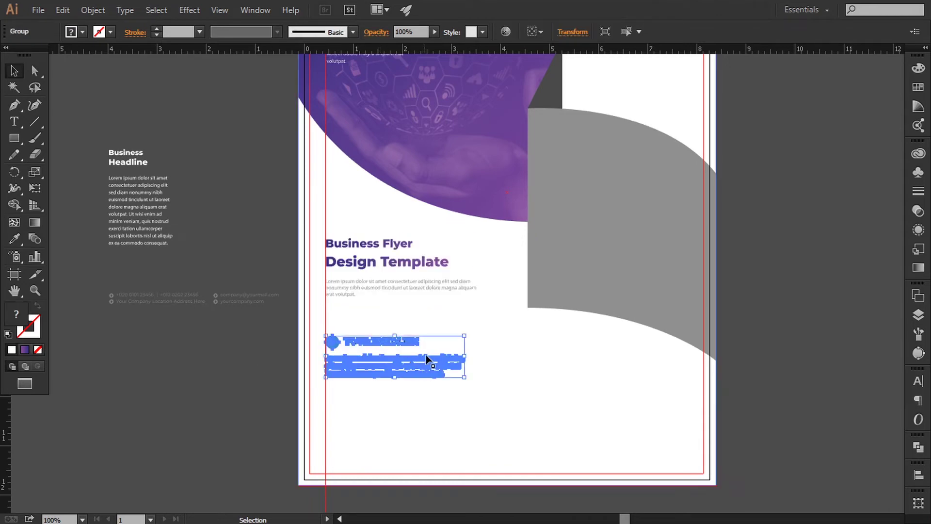
{"action": "left_click", "coordinate": [400, 287], "text": "shift"}
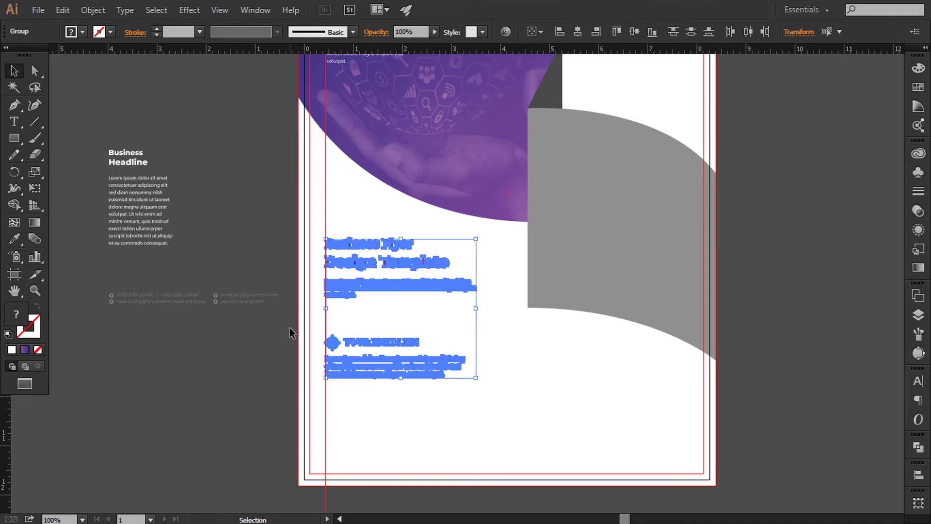
{"action": "key", "text": "Down"}
{"action": "key", "text": "Down"}
{"action": "key", "text": "Down"}
{"action": "key", "text": "Down"}
{"action": "key", "text": "Down"}
{"action": "key", "text": "Down"}
{"action": "left_click", "coordinate": [288, 350]}
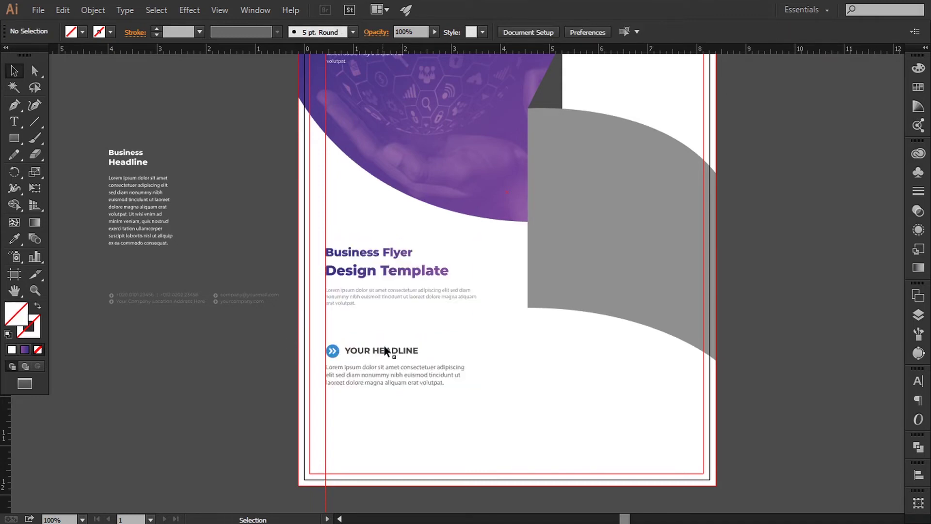
{"action": "left_click_drag", "start_coordinate": [384, 350], "coordinate": [579, 351]}
{"action": "left_click", "coordinate": [453, 366], "text": "shift"}
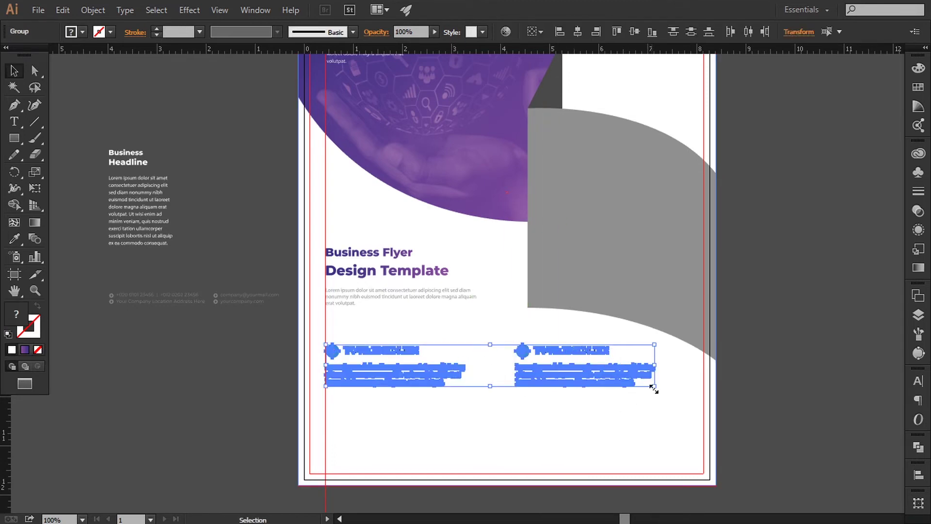
{"action": "left_click_drag", "start_coordinate": [654, 388], "coordinate": [678, 396]}
- Duplicate the divider line under the logo, rotate it vertical, and fit it between the headline columns
{"action": "left_click", "coordinate": [758, 388]}
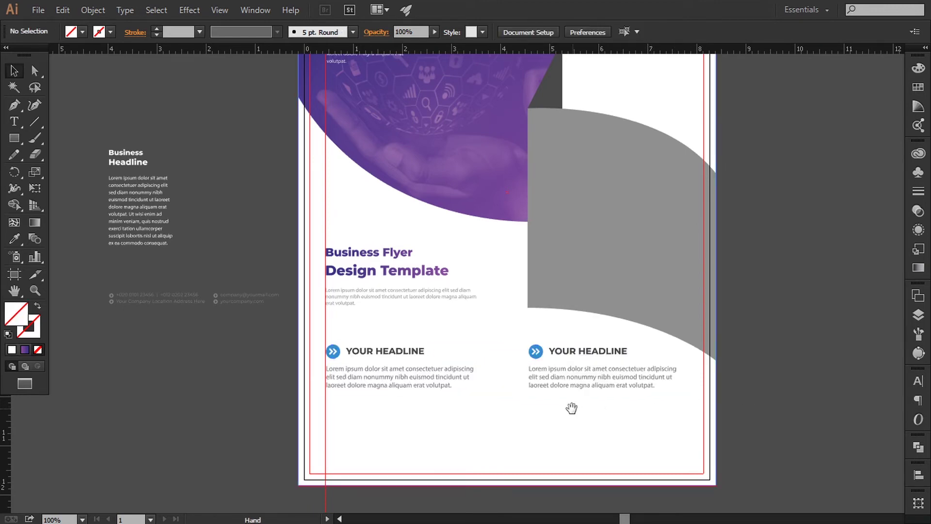
{"action": "left_click_drag", "start_coordinate": [571, 405], "coordinate": [417, 354]}
{"action": "scroll", "coordinate": [536, 217], "scroll_direction": "up", "scroll_amount": 3}
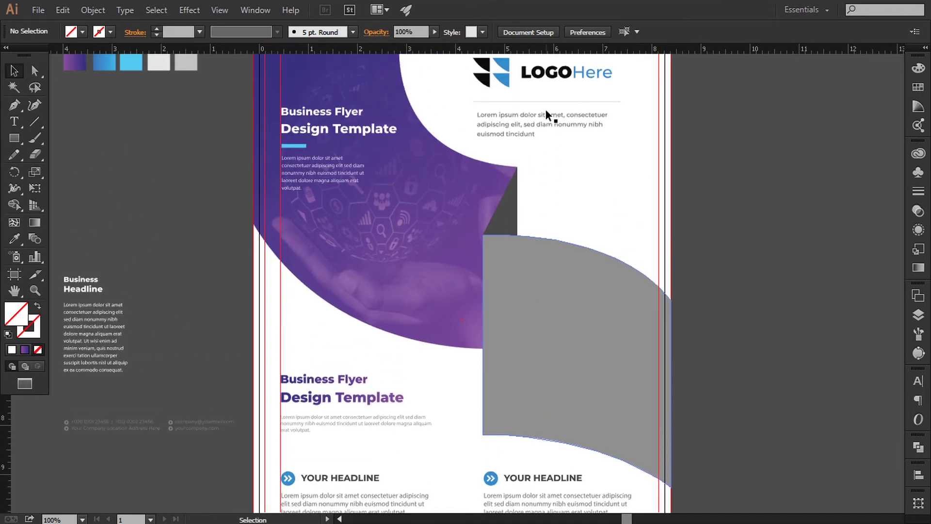
{"action": "left_click_drag", "start_coordinate": [545, 102], "coordinate": [487, 361]}
{"action": "left_click_drag", "start_coordinate": [485, 406], "coordinate": [518, 257]}
{"action": "left_click_drag", "start_coordinate": [491, 212], "coordinate": [484, 340]}
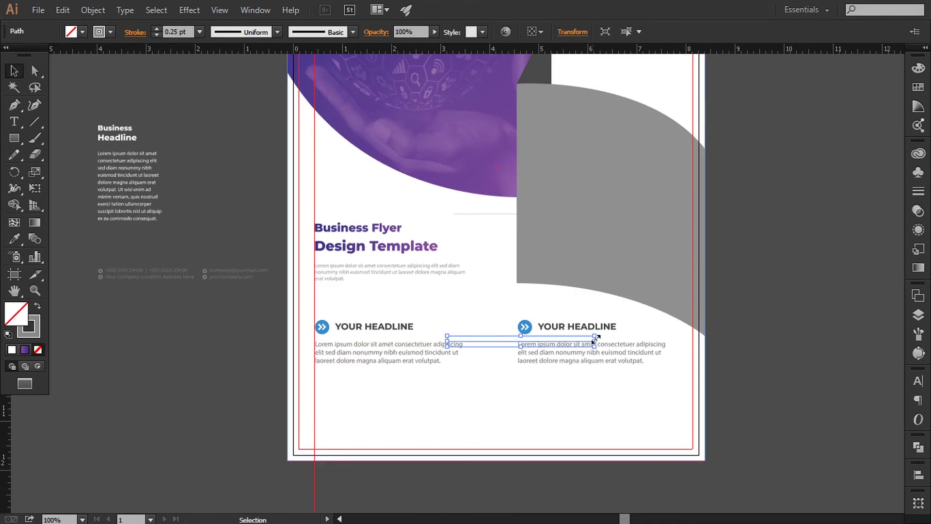
{"action": "mouse_move", "coordinate": [601, 336]}
{"action": "left_mouse_down"}
{"action": "mouse_move", "coordinate": [565, 416]}
{"action": "mouse_move", "coordinate": [521, 416]}
{"action": "mouse_move", "coordinate": [490, 389]}
{"action": "left_mouse_up"}
{"action": "left_click_drag", "start_coordinate": [491, 268], "coordinate": [488, 321]}
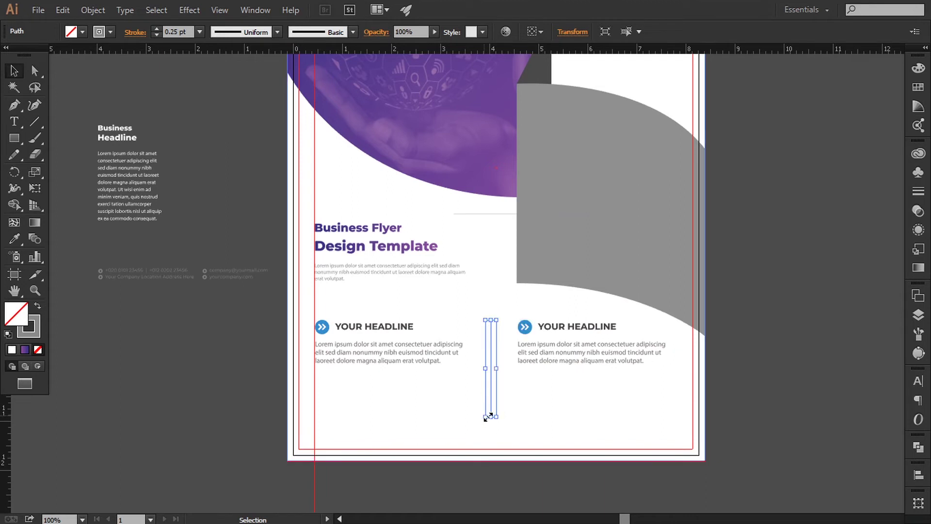
{"action": "left_click_drag", "start_coordinate": [487, 417], "coordinate": [496, 368]}
{"action": "left_click", "coordinate": [733, 366]}
{"action": "mouse_move", "coordinate": [546, 390]}
{"action": "left_mouse_down"}
{"action": "mouse_move", "coordinate": [552, 372]}
{"action": "mouse_move", "coordinate": [513, 374]}
{"action": "mouse_move", "coordinate": [515, 367]}
{"action": "left_mouse_up"}
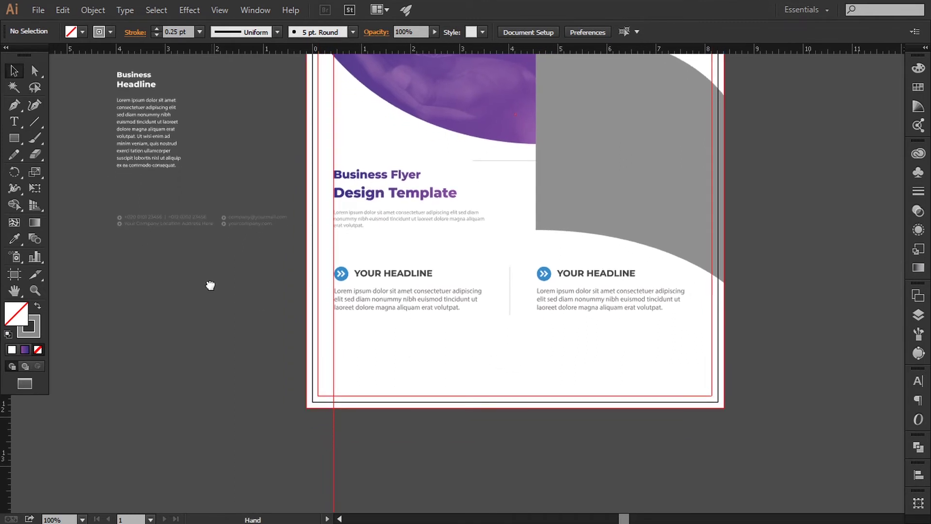
{"action": "left_click_drag", "start_coordinate": [208, 285], "coordinate": [211, 310]}
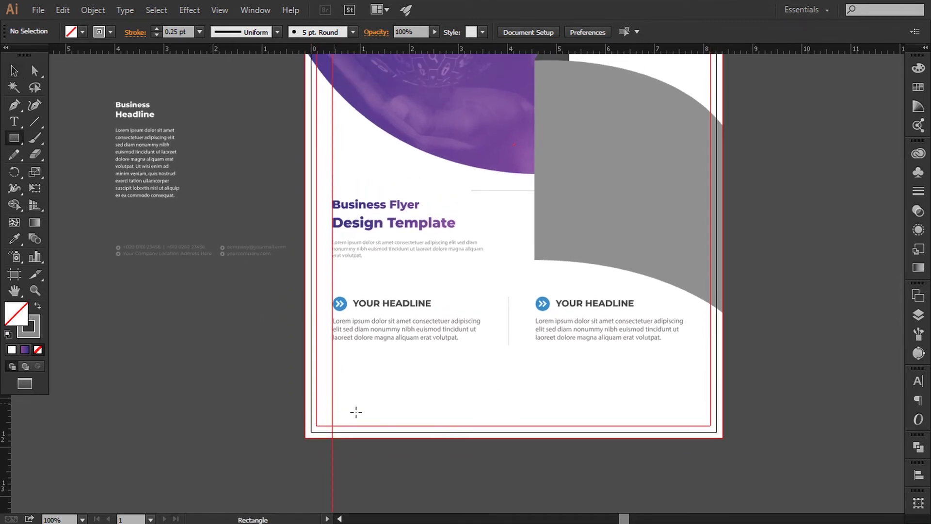
- Draw a full-width rectangle across the page bottom and fill it light grey
{"action": "left_click_drag", "start_coordinate": [305, 391], "coordinate": [723, 437]}
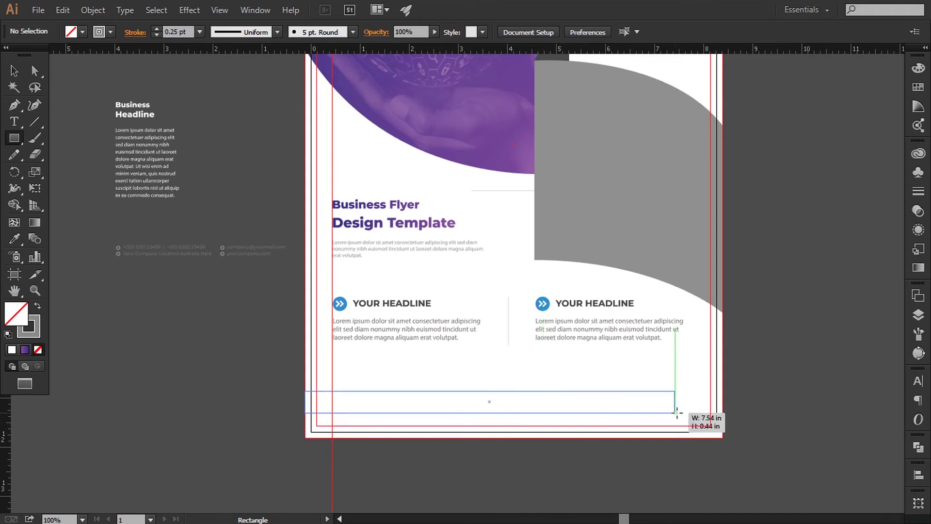
{"action": "scroll", "coordinate": [382, 315], "scroll_direction": "up", "scroll_amount": 1}
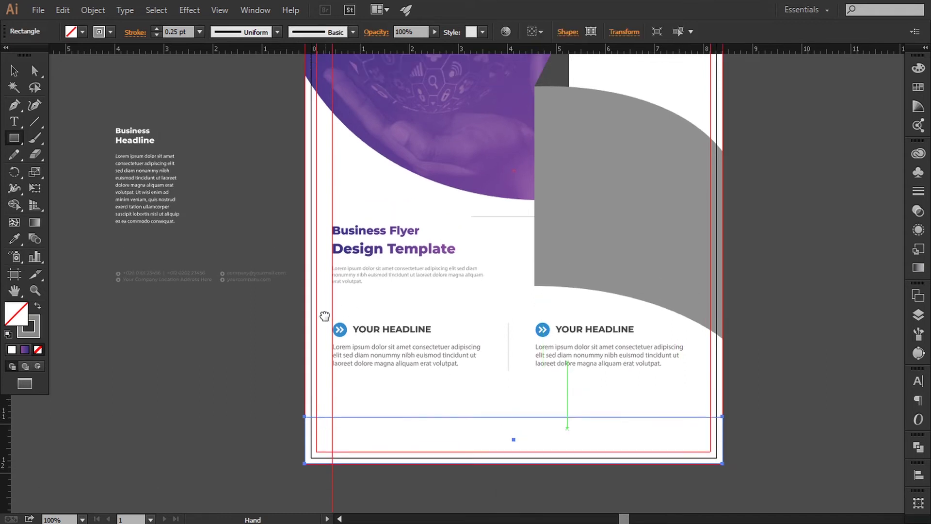
{"action": "scroll", "coordinate": [291, 243], "scroll_direction": "up", "scroll_amount": 4}
{"action": "left_click_drag", "start_coordinate": [197, 145], "coordinate": [201, 253]}
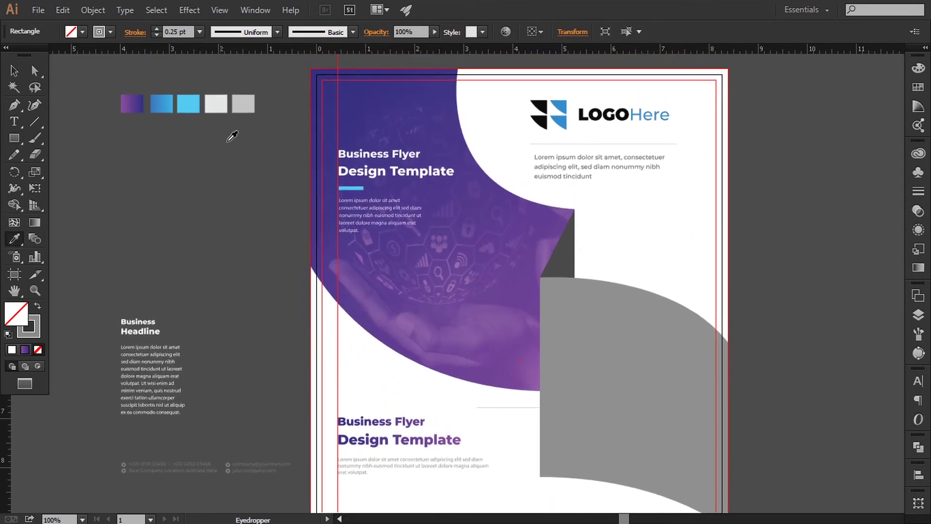
{"action": "left_click", "coordinate": [246, 104]}
{"action": "scroll", "coordinate": [233, 223], "scroll_direction": "down", "scroll_amount": 4}
{"action": "left_click_drag", "start_coordinate": [247, 206], "coordinate": [236, 165]}
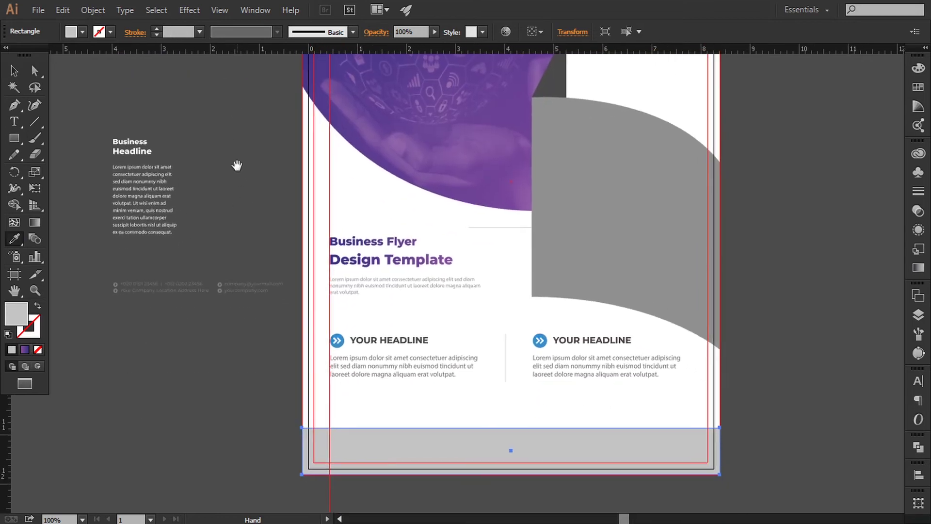
- Raise the grey footer's top edge so the band is 1.12 in tall
{"action": "left_click", "coordinate": [14, 70]}
{"action": "scroll", "coordinate": [226, 126], "scroll_direction": "up", "scroll_amount": 5}
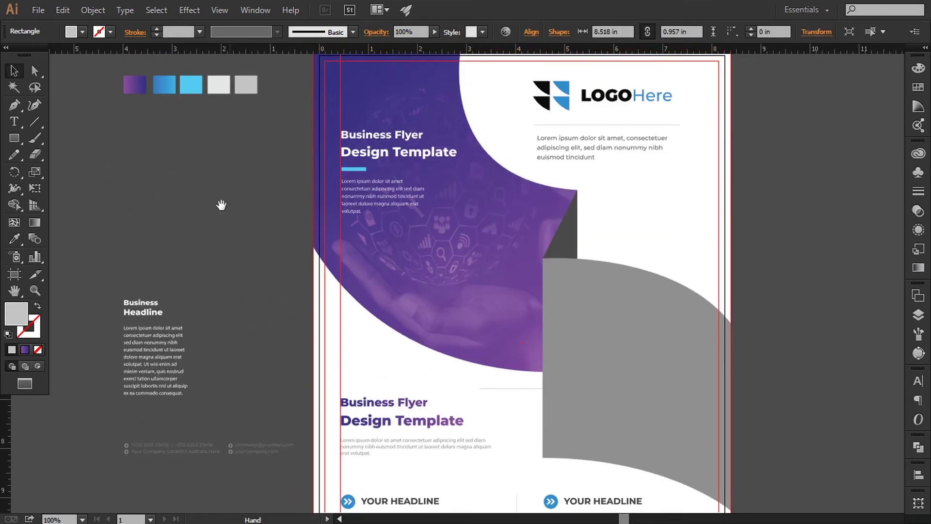
{"action": "scroll", "coordinate": [225, 145], "scroll_direction": "down", "scroll_amount": 2}
{"action": "scroll", "coordinate": [443, 468], "scroll_direction": "down", "scroll_amount": 3}
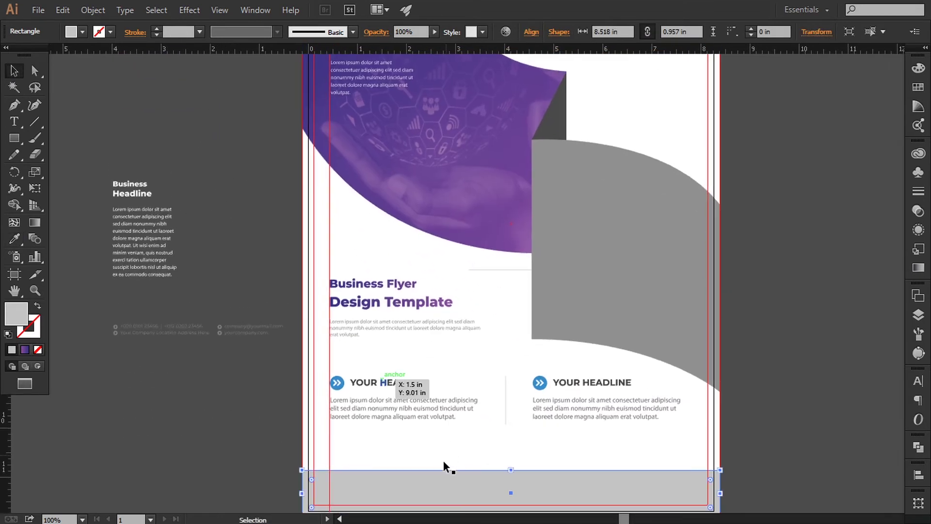
{"action": "left_click", "coordinate": [214, 156]}
{"action": "left_click_drag", "start_coordinate": [214, 156], "coordinate": [228, 218]}
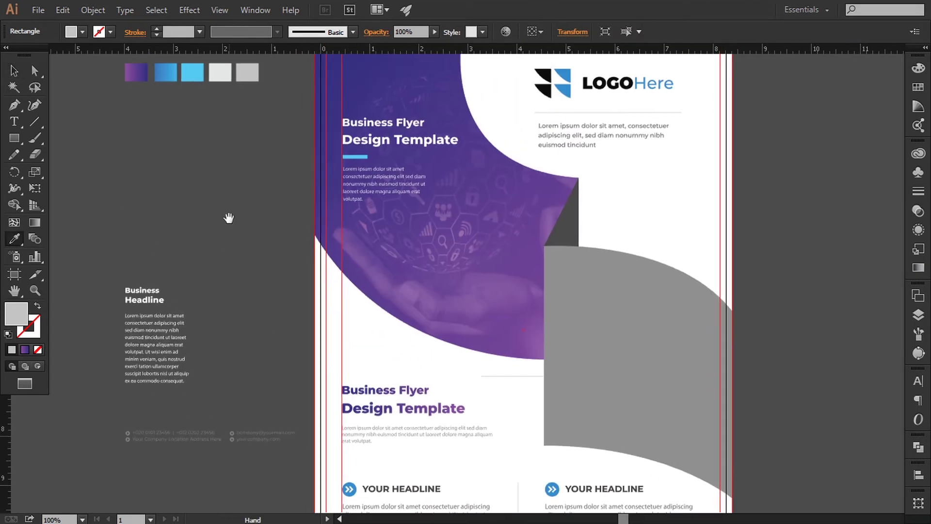
{"action": "left_click", "coordinate": [135, 146]}
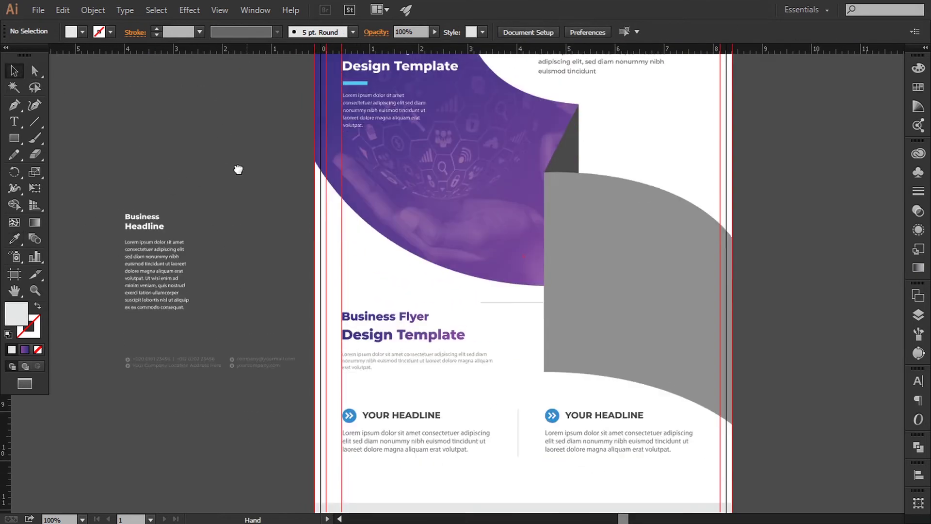
{"action": "scroll", "coordinate": [298, 280], "scroll_direction": "down", "scroll_amount": 5}
{"action": "left_click", "coordinate": [503, 436]}
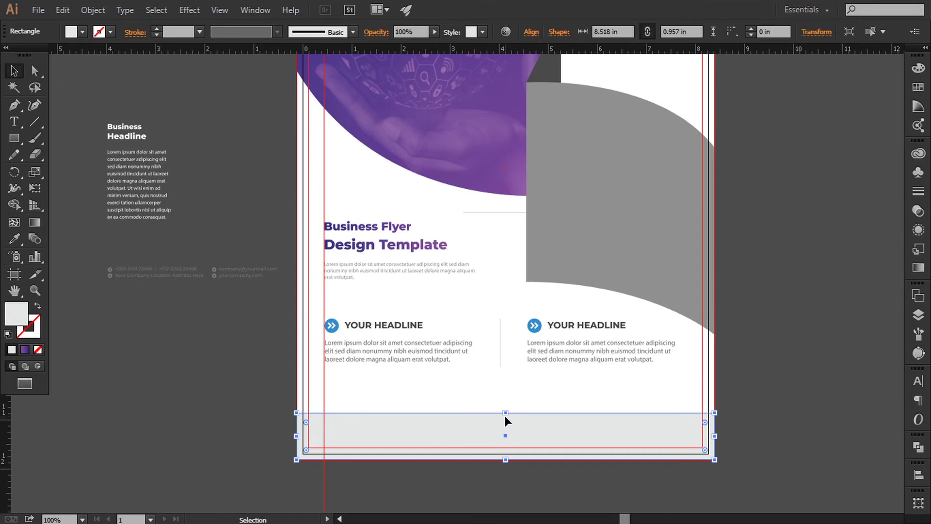
{"action": "left_click_drag", "start_coordinate": [506, 413], "coordinate": [505, 406]}
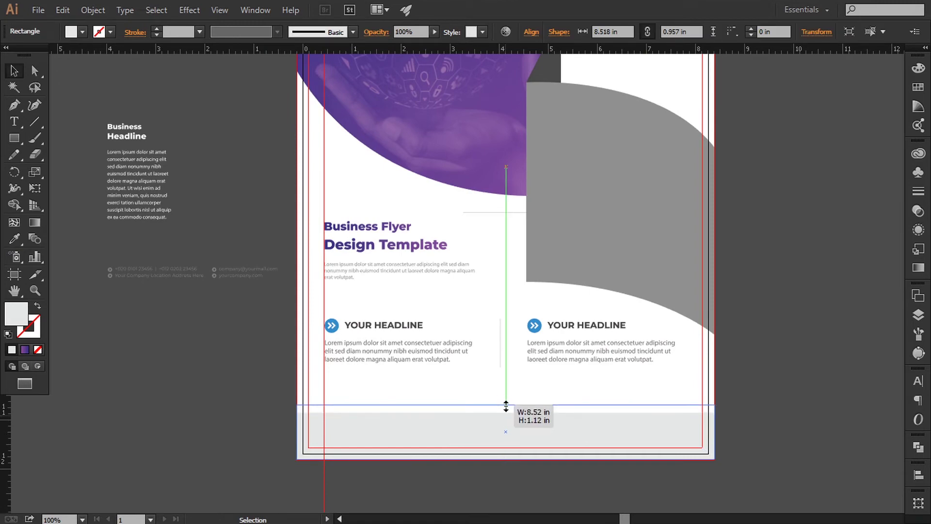
{"action": "left_click_drag", "start_coordinate": [506, 407], "coordinate": [506, 405]}
{"action": "left_click", "coordinate": [754, 417]}
{"action": "left_click_drag", "start_coordinate": [755, 417], "coordinate": [725, 421]}
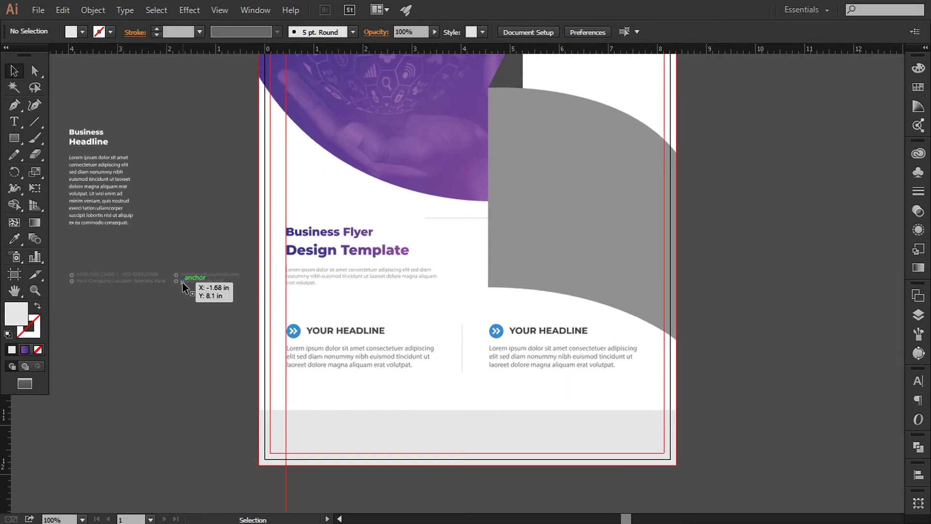
- Move the contact details into the footer, bring them to front, and scale them to about 4.4 in wide
{"action": "left_click_drag", "start_coordinate": [182, 282], "coordinate": [496, 435]}
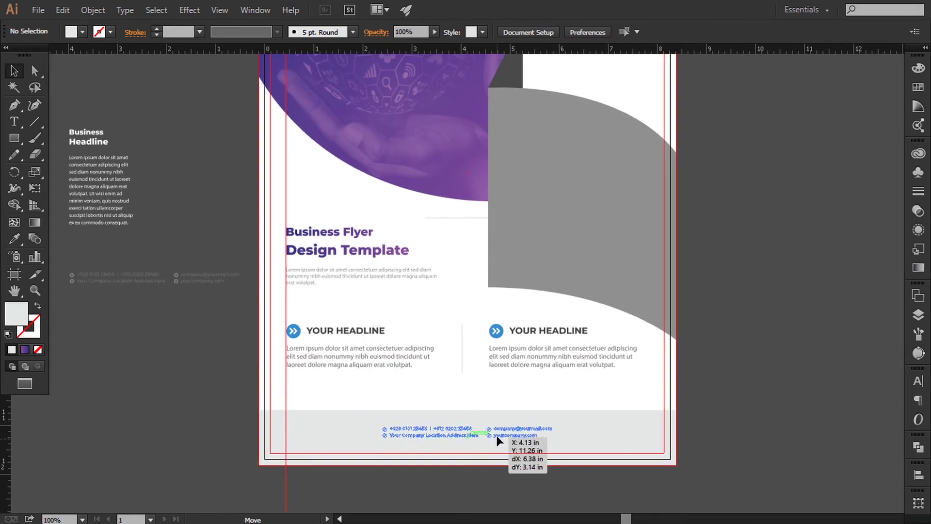
{"action": "right_click", "coordinate": [506, 430]}
{"action": "left_click", "coordinate": [679, 406]}
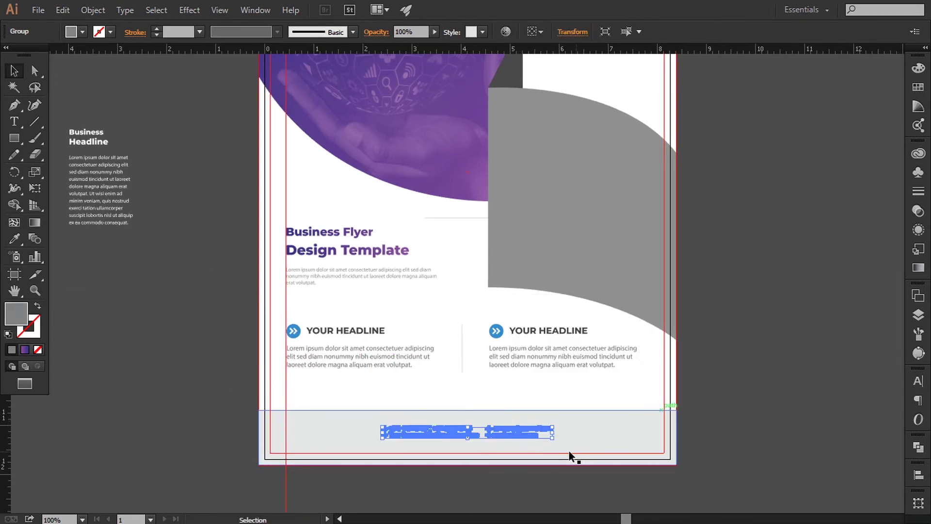
{"action": "left_click_drag", "start_coordinate": [552, 438], "coordinate": [566, 455]}
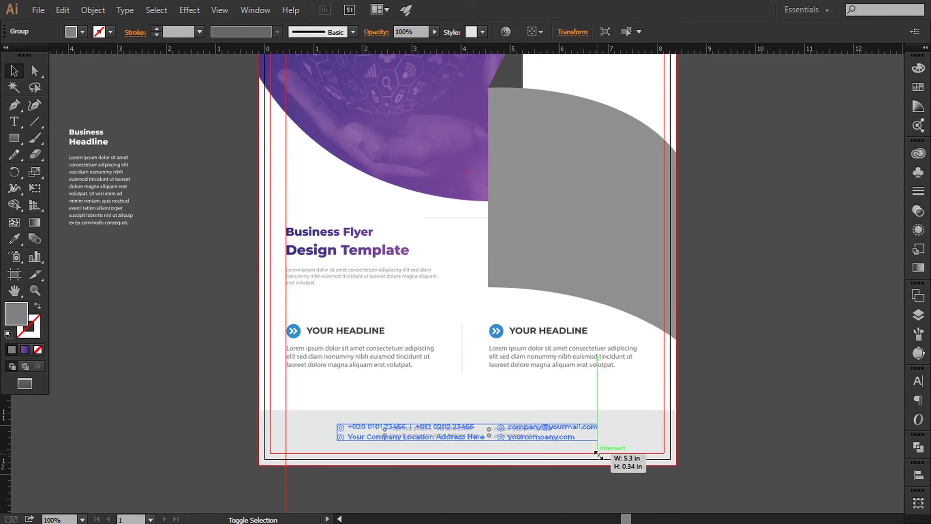
{"action": "left_click", "coordinate": [720, 430]}
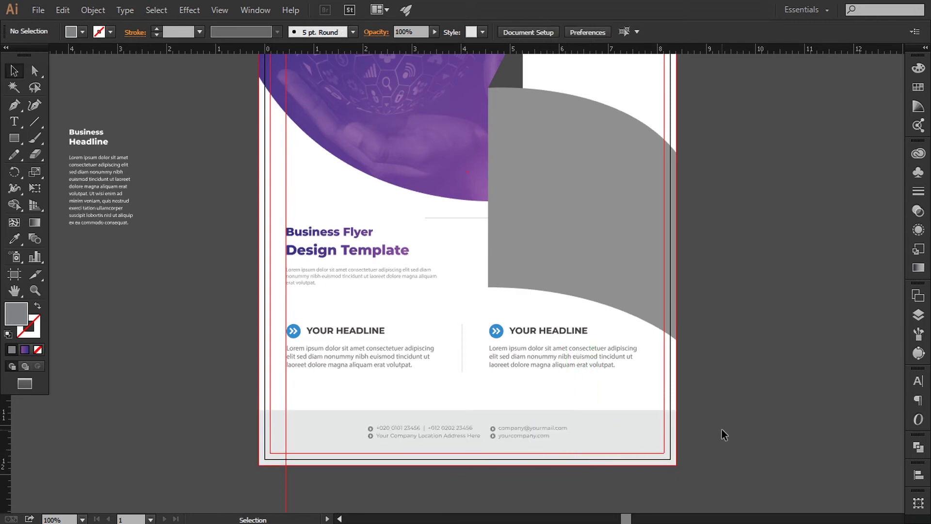
{"action": "left_click", "coordinate": [528, 437]}
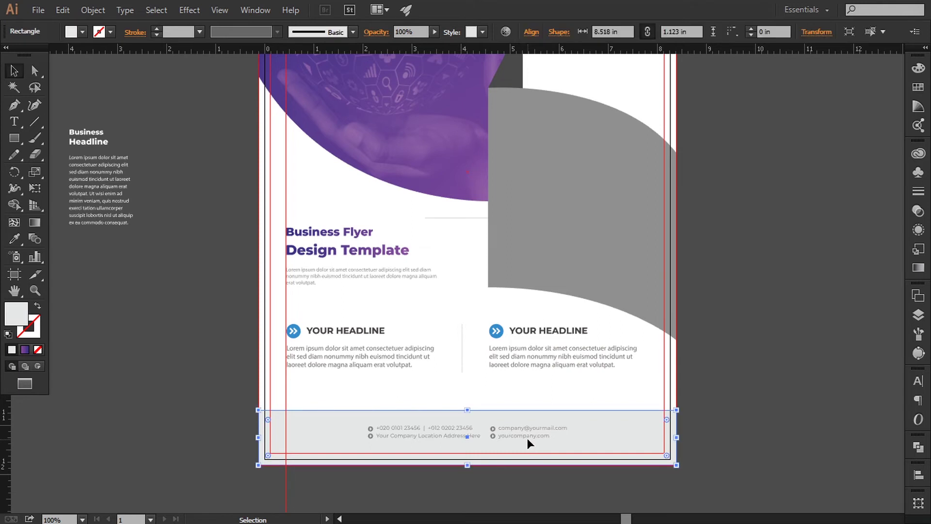
{"action": "left_click_drag", "start_coordinate": [565, 440], "coordinate": [577, 440]}
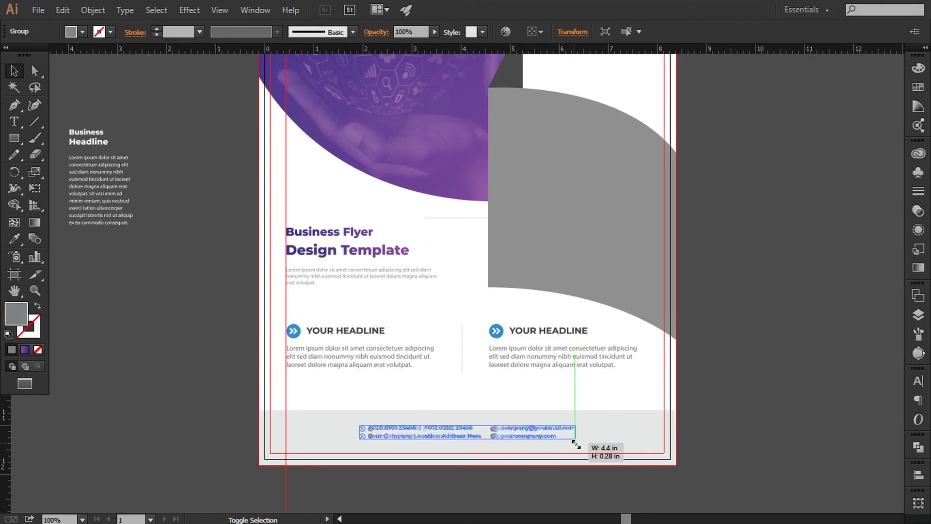
{"action": "left_click", "coordinate": [726, 416]}
{"action": "scroll", "coordinate": [709, 422], "scroll_direction": "down", "scroll_amount": 2}
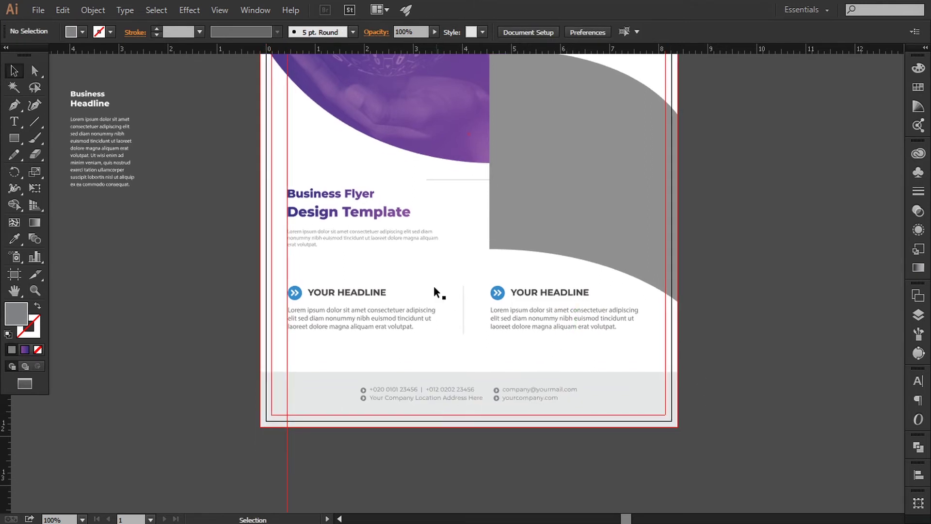
{"action": "left_click", "coordinate": [464, 303]}
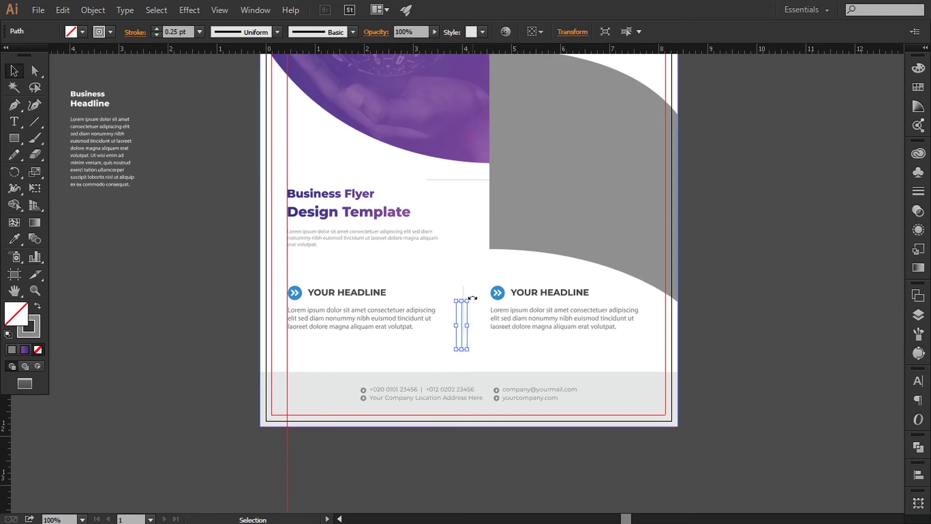
- Turn the divider line horizontal and stretch it along the top of the grey footer
{"action": "mouse_move", "coordinate": [473, 299]}
{"action": "left_mouse_down"}
{"action": "mouse_move", "coordinate": [486, 370]}
{"action": "mouse_move", "coordinate": [547, 372]}
{"action": "left_mouse_up"}
{"action": "left_click_drag", "start_coordinate": [450, 371], "coordinate": [372, 371]}
{"action": "left_click", "coordinate": [592, 394]}
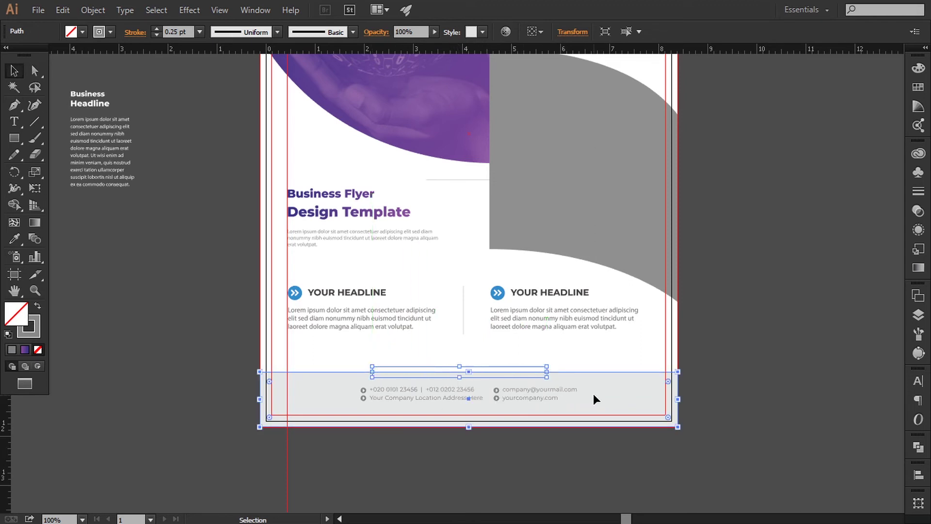
- Add a vertical guide at the page centre, zoom in on the footer, and open the Layers panel
{"action": "left_click_drag", "start_coordinate": [7, 427], "coordinate": [468, 435]}
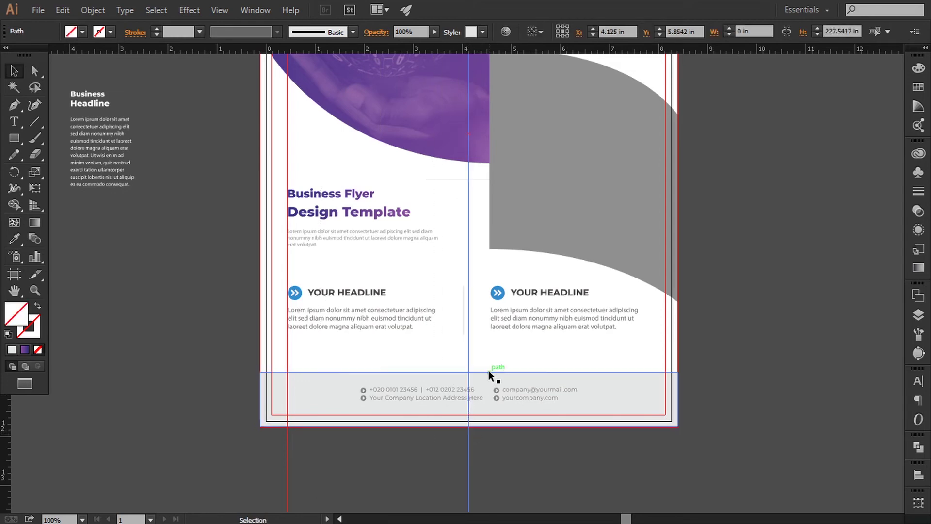
{"action": "left_click", "coordinate": [484, 368]}
{"action": "left_click", "coordinate": [767, 409]}
{"action": "key", "text": "ctrl+plus"}
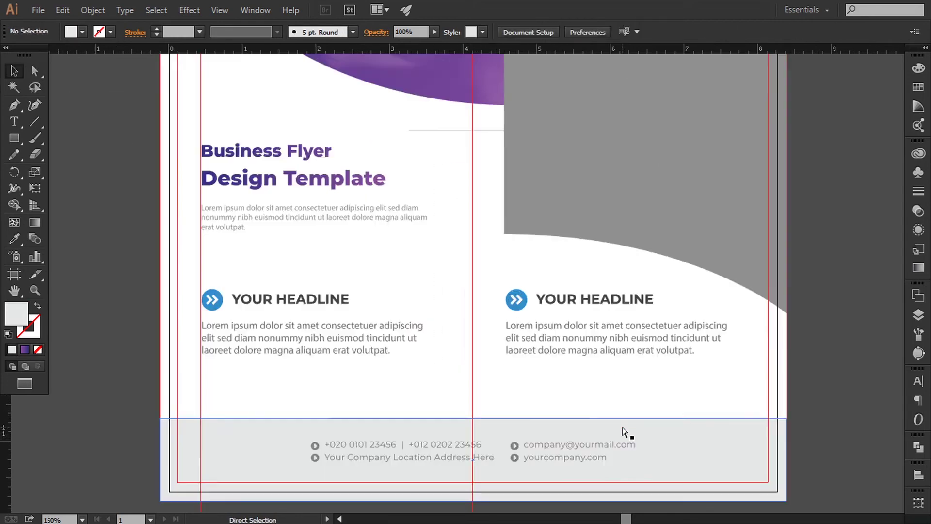
{"action": "key", "text": "ctrl+plus"}
{"action": "key", "text": "ctrl+plus"}
{"action": "scroll", "coordinate": [591, 424], "scroll_direction": "down", "scroll_amount": 1}
{"action": "scroll", "coordinate": [540, 264], "scroll_direction": "down", "scroll_amount": 4}
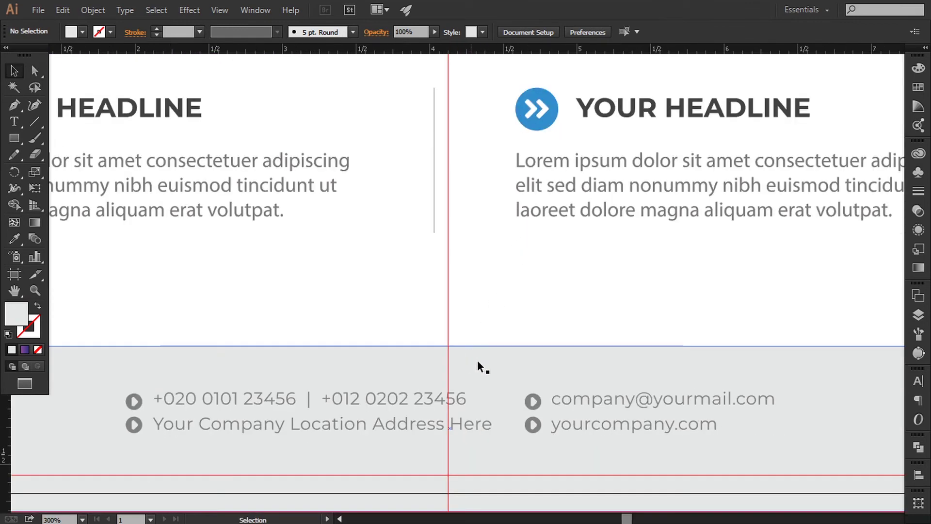
{"action": "left_click", "coordinate": [510, 345]}
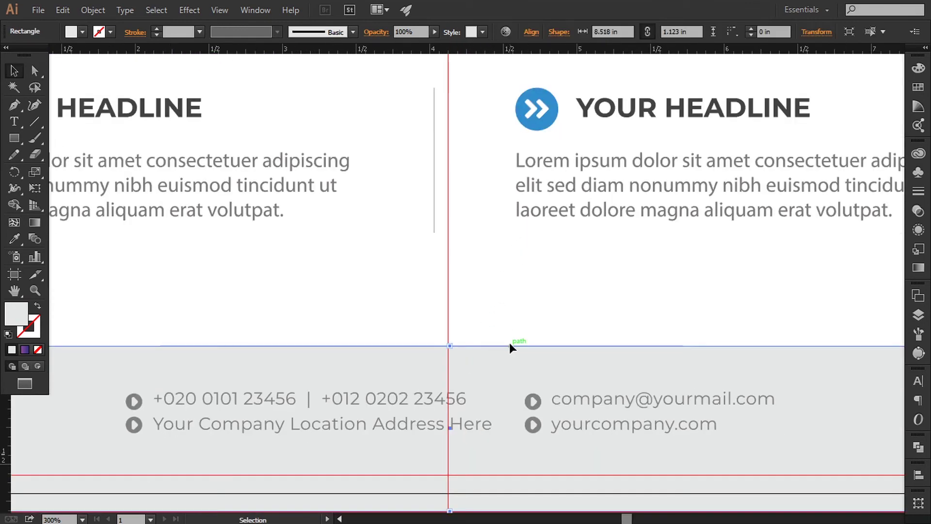
{"action": "left_click", "coordinate": [918, 315]}
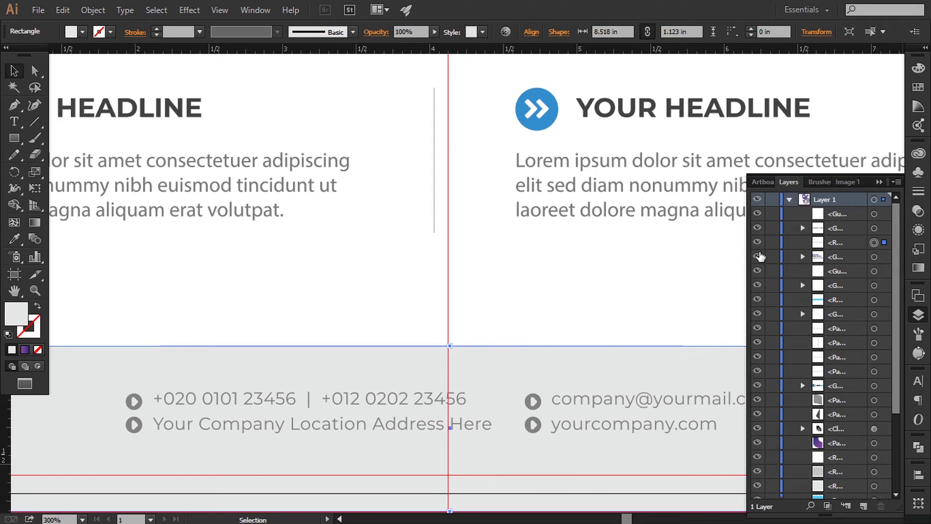
- Lock the footer background and give the divider line above it a 0.75 pt stroke
{"action": "left_click", "coordinate": [772, 242]}
{"action": "left_click", "coordinate": [507, 347]}
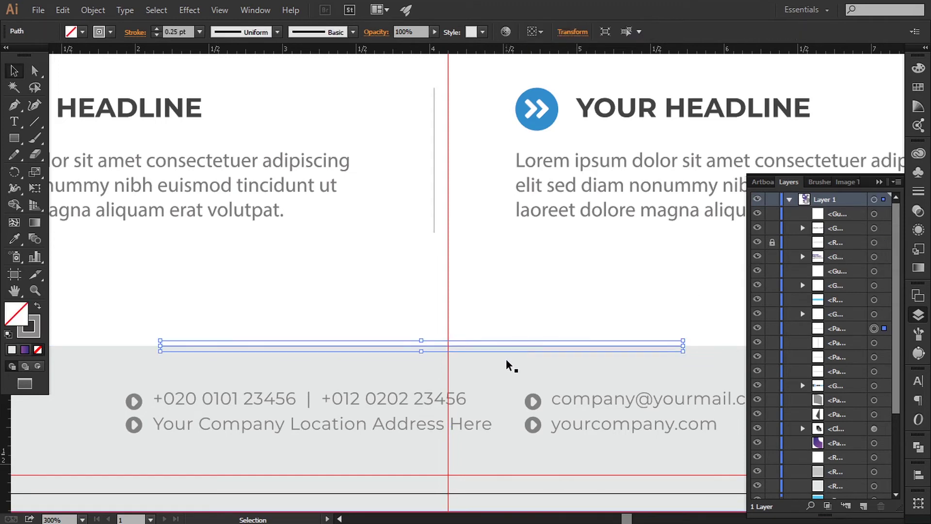
{"action": "key", "text": "Right"}
{"action": "key", "text": "Right"}
{"action": "key", "text": "Right"}
{"action": "key", "text": "Right"}
{"action": "key", "text": "Right"}
{"action": "key", "text": "Right"}
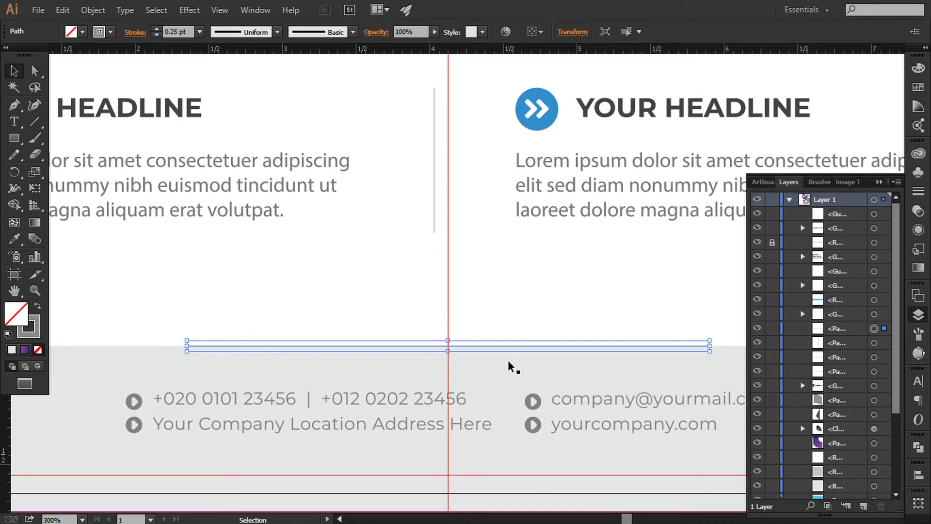
{"action": "key", "text": "Right"}
{"action": "key", "text": "Left"}
{"action": "left_click", "coordinate": [200, 31]}
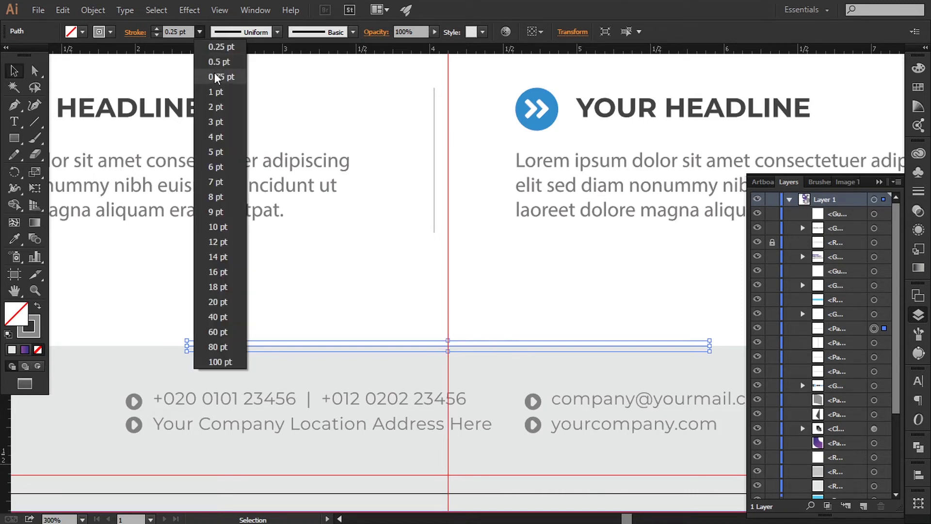
{"action": "left_click", "coordinate": [216, 78]}
- Lengthen the divider line by extending both its right and left ends
{"action": "key", "text": "ctrl+1"}
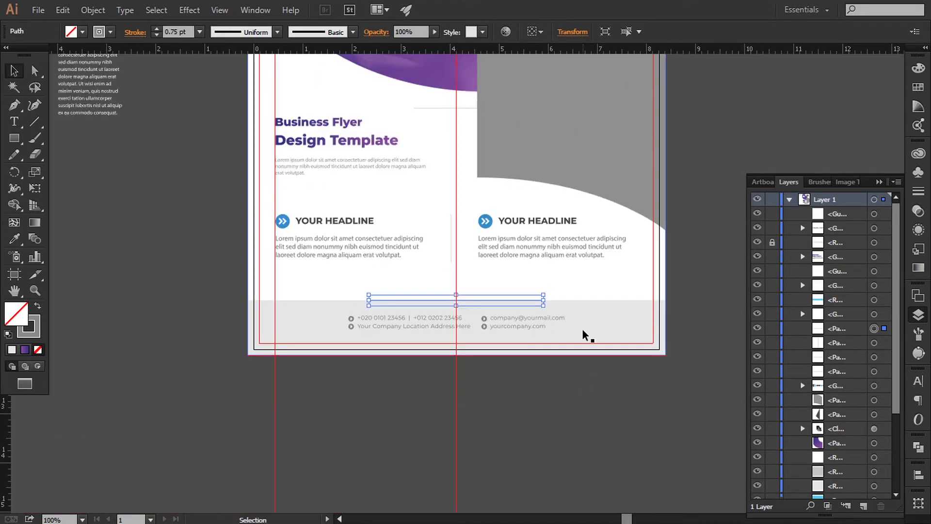
{"action": "left_click", "coordinate": [561, 389]}
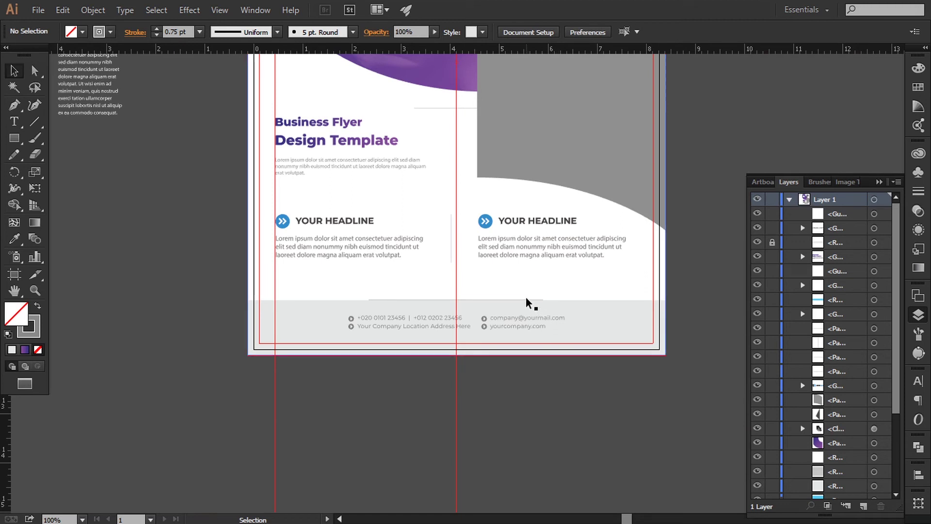
{"action": "left_click_drag", "start_coordinate": [537, 304], "coordinate": [572, 300]}
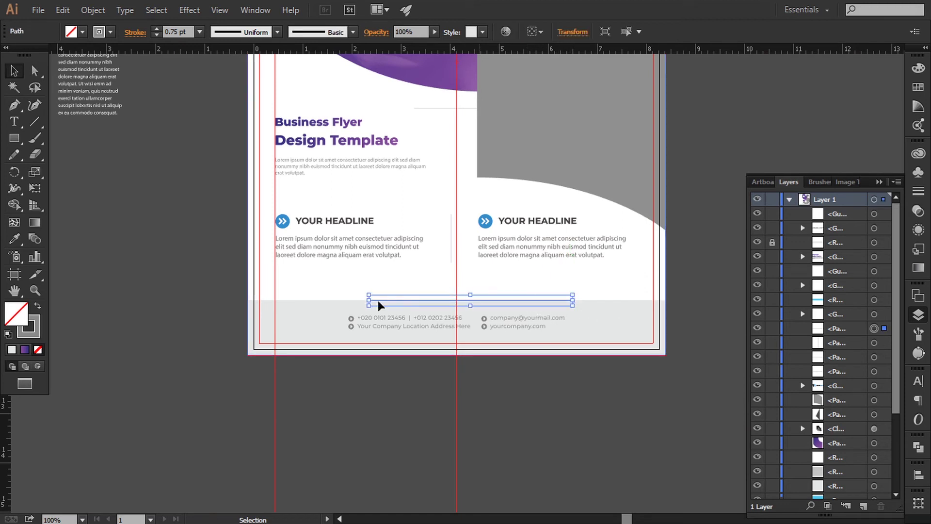
{"action": "left_click_drag", "start_coordinate": [368, 299], "coordinate": [341, 300]}
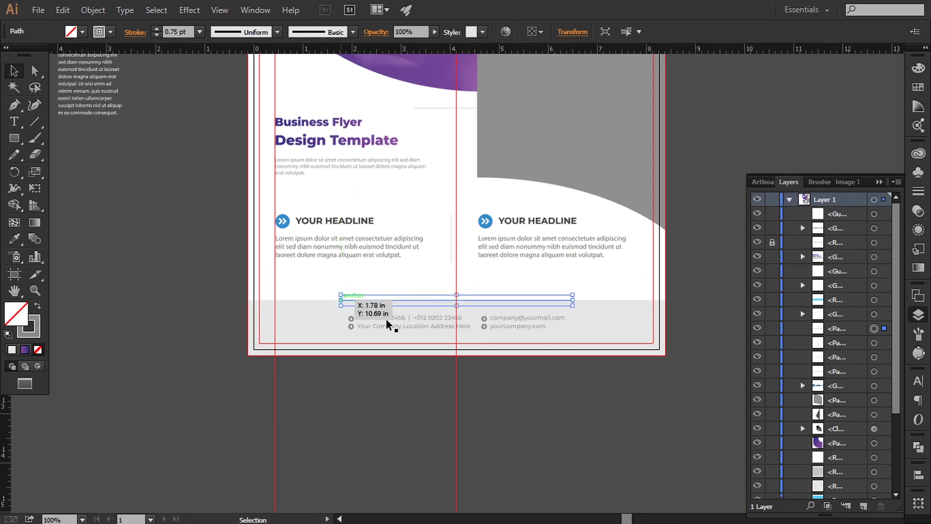
{"action": "left_click", "coordinate": [560, 420]}
{"action": "left_click_drag", "start_coordinate": [560, 421], "coordinate": [524, 396]}
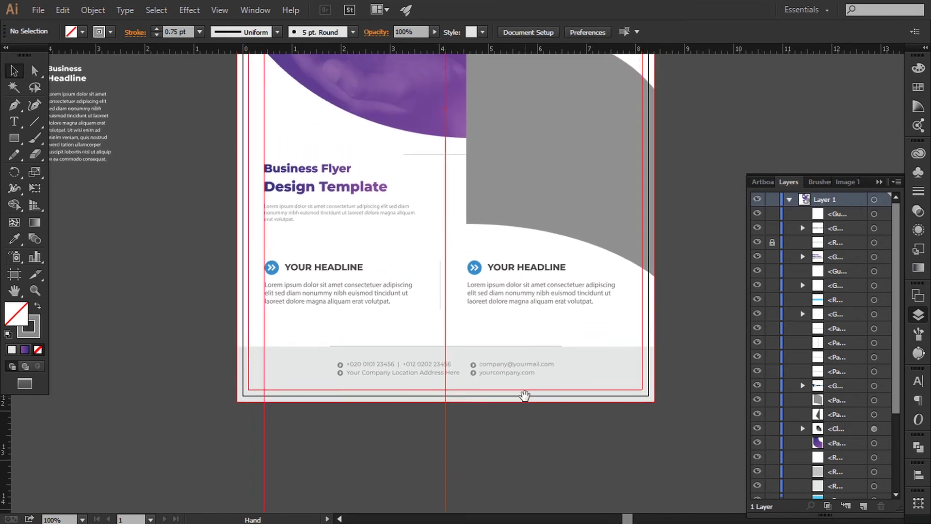
- Scale both YOUR HEADLINE columns together to span wider, then nudge them slightly lower
{"action": "left_click", "coordinate": [501, 305]}
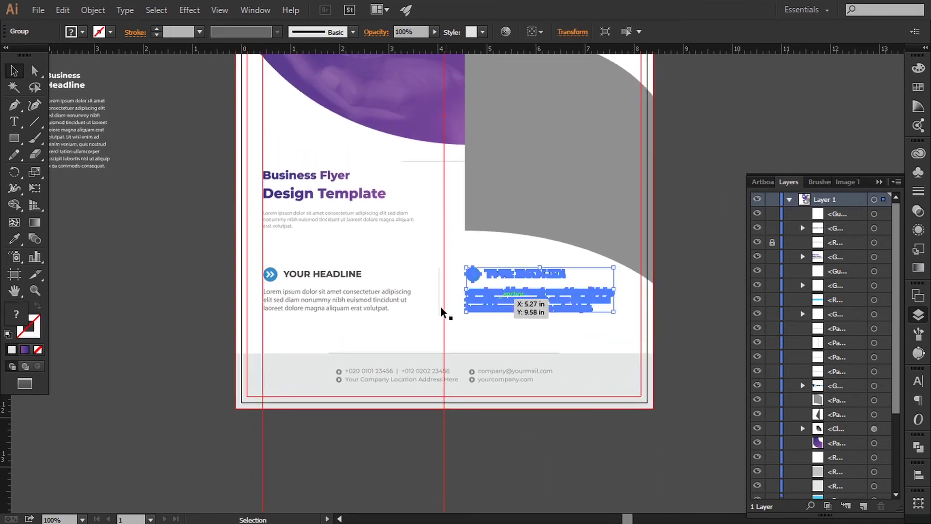
{"action": "left_click", "coordinate": [396, 294], "text": "shift"}
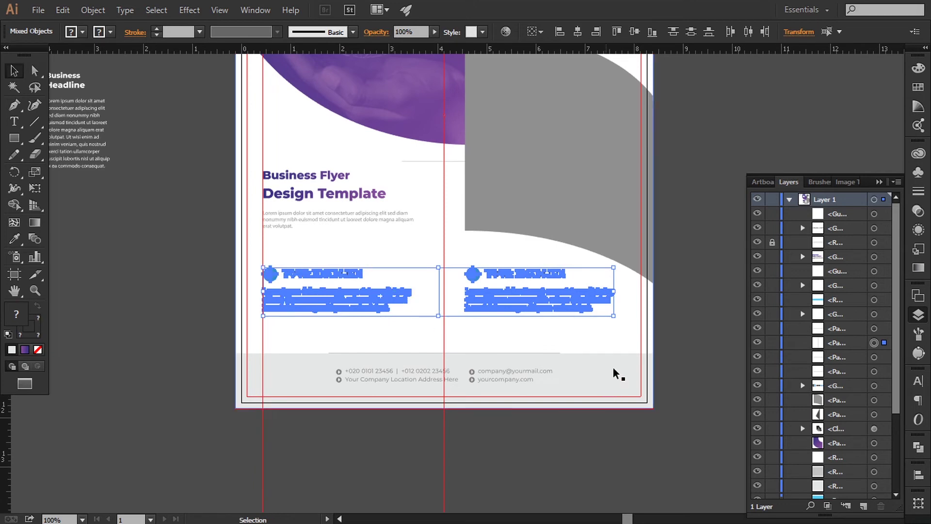
{"action": "left_click_drag", "start_coordinate": [615, 318], "coordinate": [624, 319]}
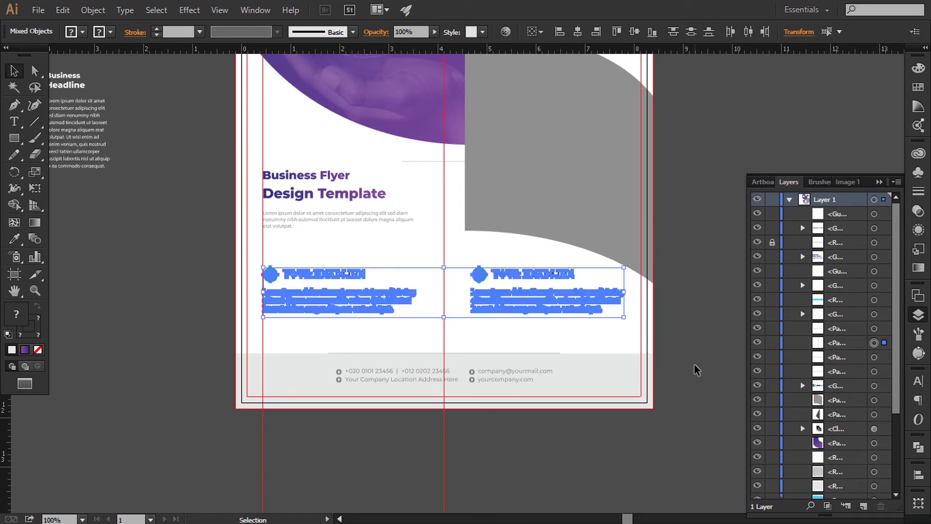
{"action": "key", "text": "Down"}
{"action": "key", "text": "Down"}
{"action": "key", "text": "Down"}
{"action": "key", "text": "Down"}
{"action": "key", "text": "Down"}
{"action": "key", "text": "Down"}
{"action": "key", "text": "Down"}
{"action": "key", "text": "Down"}
{"action": "key", "text": "Down"}
{"action": "key", "text": "Down"}
{"action": "key", "text": "Down"}
{"action": "key", "text": "Down"}
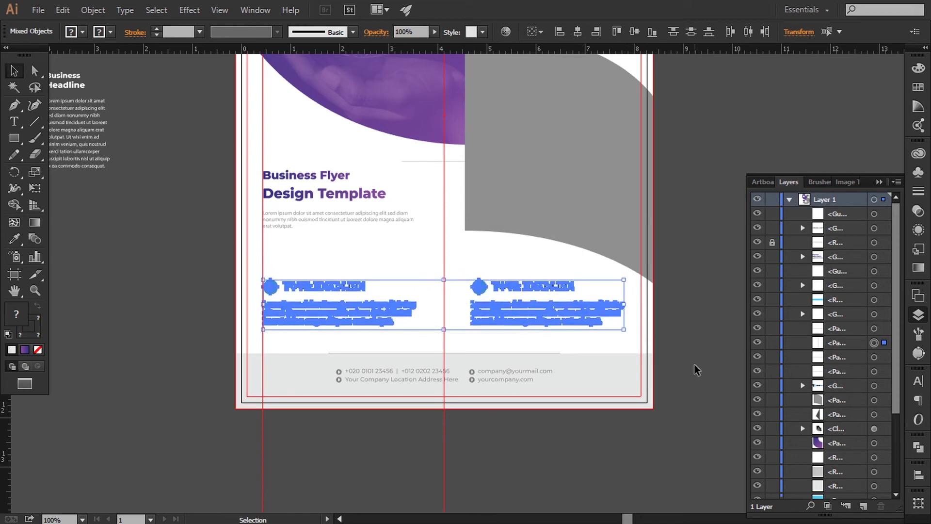
{"action": "key", "text": "Up"}
{"action": "key", "text": "Up"}
{"action": "key", "text": "Up"}
{"action": "key", "text": "Up"}
{"action": "key", "text": "Up"}
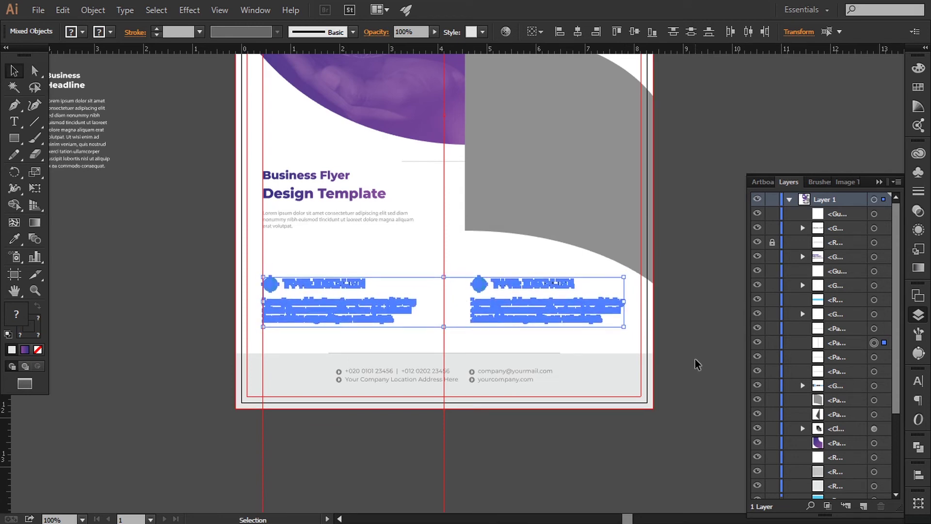
{"action": "left_click", "coordinate": [696, 363]}
{"action": "left_click_drag", "start_coordinate": [490, 255], "coordinate": [505, 353]}
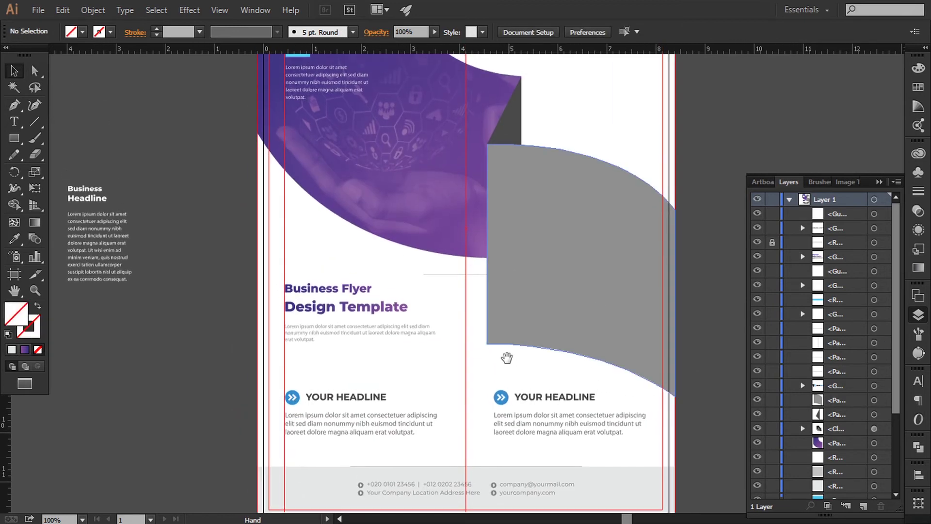
- Bring the lower Business Flyer Design Template title block into view
{"action": "left_click", "coordinate": [458, 275]}
{"action": "scroll", "coordinate": [483, 286], "scroll_direction": "up", "scroll_amount": 2}
{"action": "scroll", "coordinate": [482, 353], "scroll_direction": "up", "scroll_amount": 5}
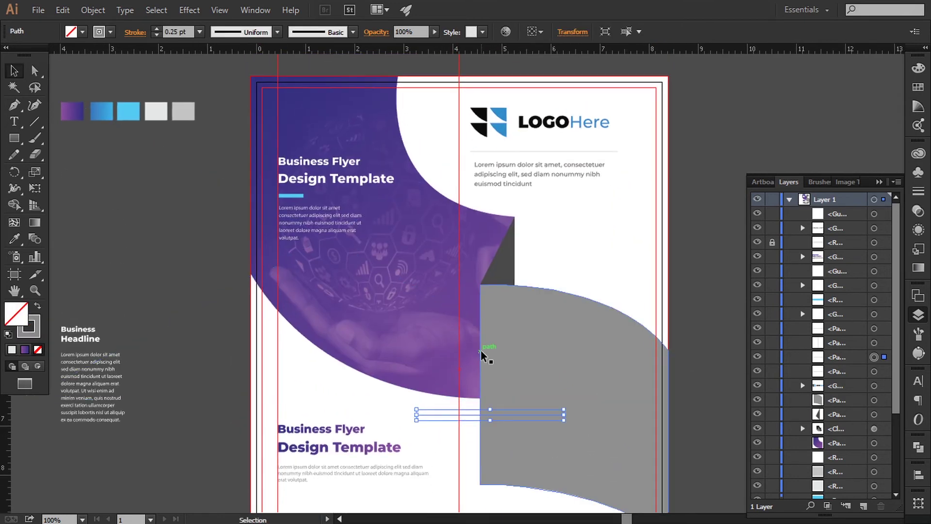
{"action": "key", "text": "ctrl+shift+a"}
{"action": "left_click_drag", "start_coordinate": [344, 423], "coordinate": [354, 277]}
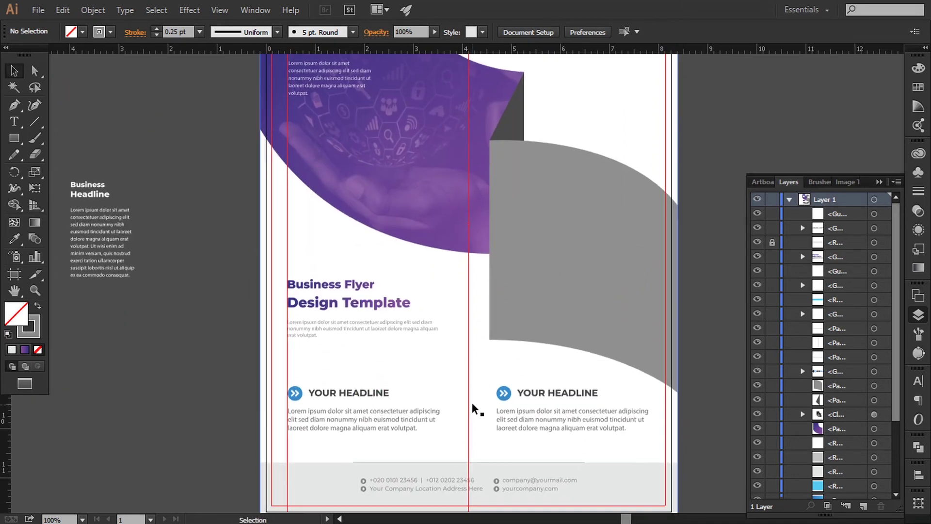
{"action": "left_click_drag", "start_coordinate": [476, 416], "coordinate": [472, 258]}
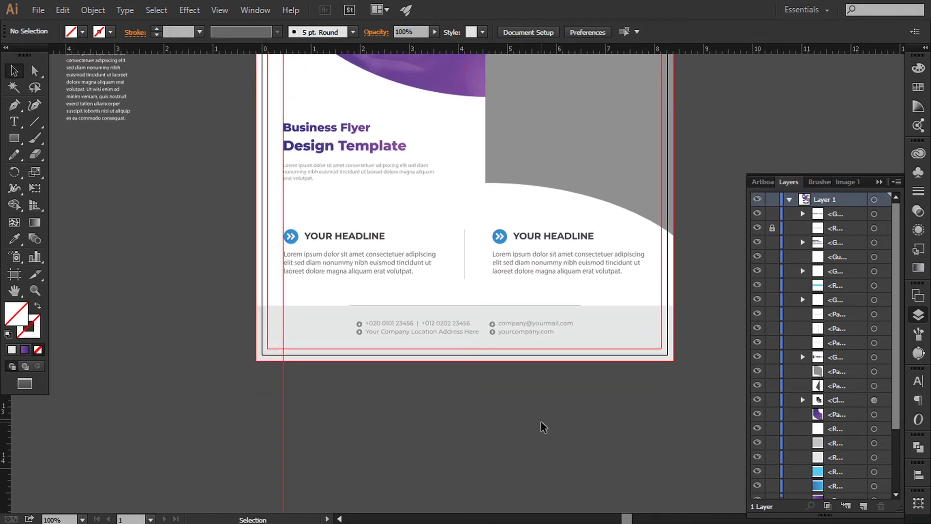
{"action": "left_click_drag", "start_coordinate": [411, 260], "coordinate": [436, 403]}
- Scale up the Business Flyer Design Template heading block and shift it slightly upward
{"action": "left_click", "coordinate": [436, 296]}
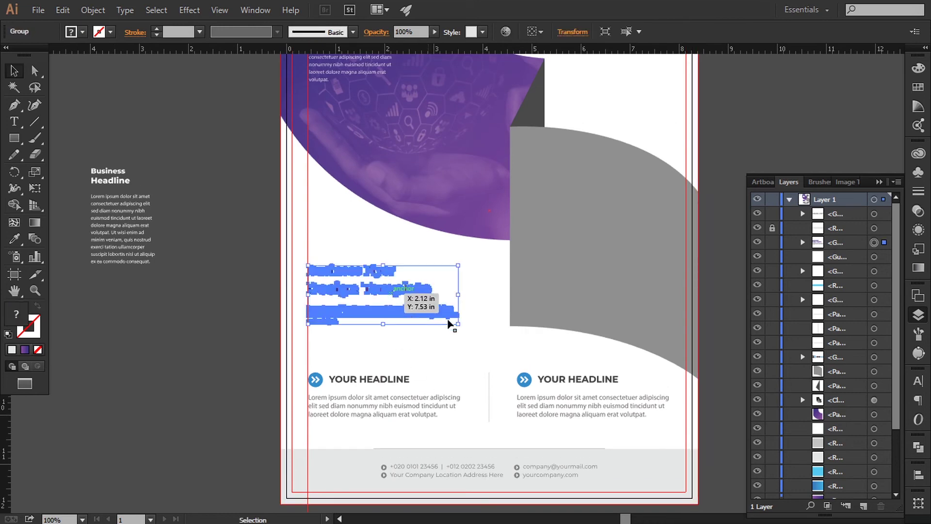
{"action": "left_click_drag", "start_coordinate": [458, 324], "coordinate": [476, 331]}
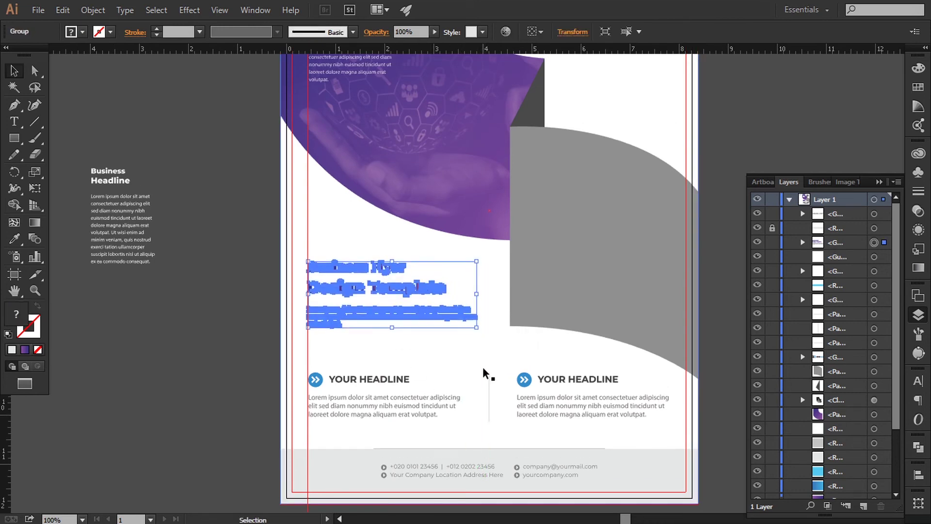
{"action": "key", "text": "shift+Up"}
{"action": "key", "text": "shift+Up"}
{"action": "key", "text": "Down"}
{"action": "key", "text": "Down"}
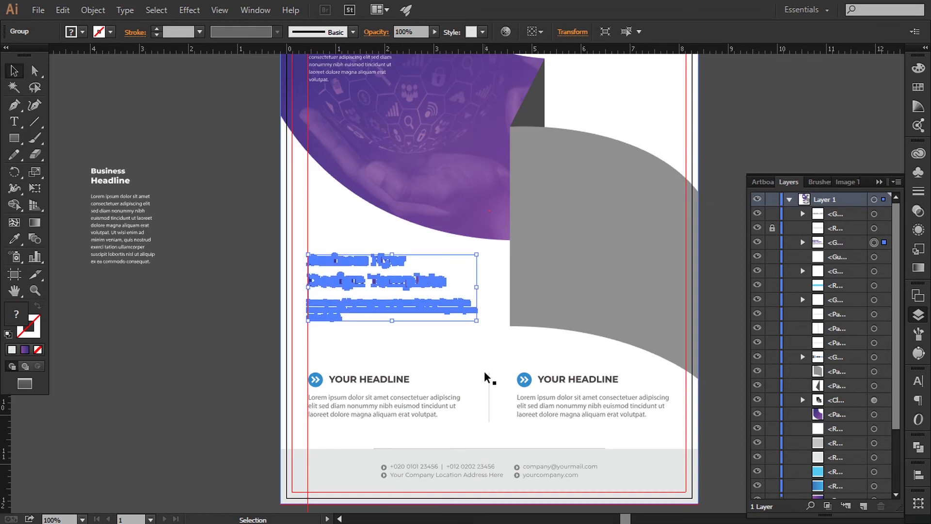
{"action": "left_click", "coordinate": [485, 376]}
- Select the vertical divider and both headline columns, then deselect everything
{"action": "scroll", "coordinate": [651, 414], "scroll_direction": "right", "scroll_amount": 2}
{"action": "left_click", "coordinate": [423, 388]}
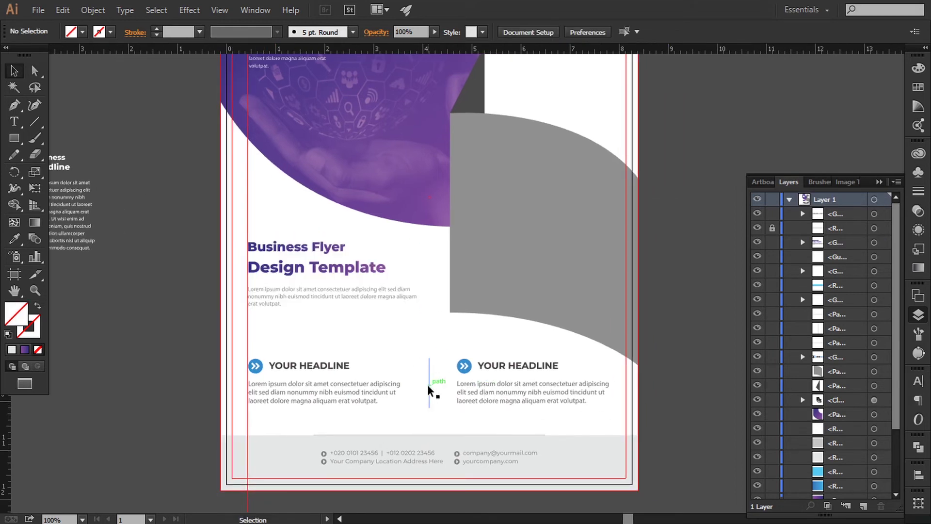
{"action": "left_click", "coordinate": [430, 383]}
{"action": "left_click", "coordinate": [380, 387], "text": "shift"}
{"action": "left_click", "coordinate": [483, 367], "text": "shift"}
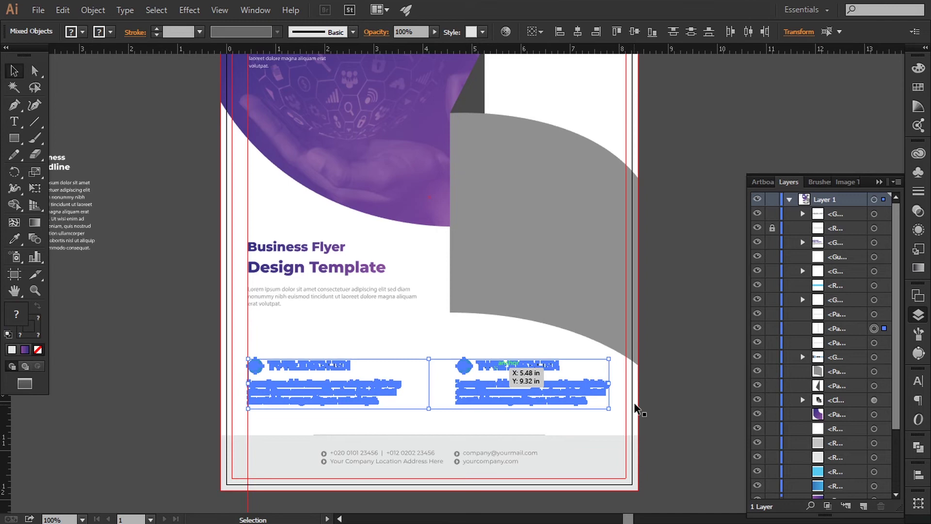
{"action": "left_click", "coordinate": [664, 381]}
- Fill the small grey triangle with the light blue swatch colour using the Eyedropper
{"action": "key", "text": "ctrl+minus"}
{"action": "key", "text": "ctrl+minus"}
{"action": "key", "text": "ctrl+minus"}
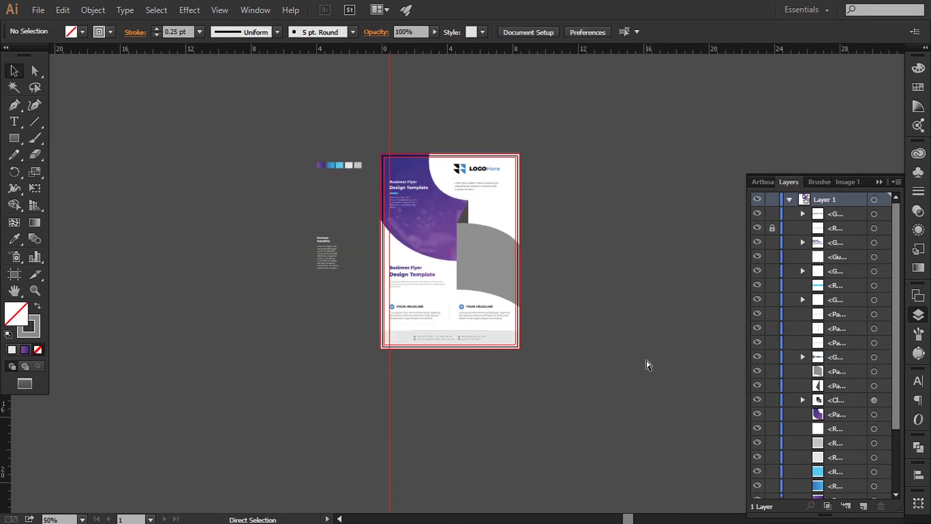
{"action": "key", "text": "ctrl+plus"}
{"action": "key", "text": "ctrl+plus"}
{"action": "scroll", "coordinate": [553, 257], "scroll_direction": "up", "scroll_amount": 3}
{"action": "scroll", "coordinate": [518, 301], "scroll_direction": "up", "scroll_amount": 1}
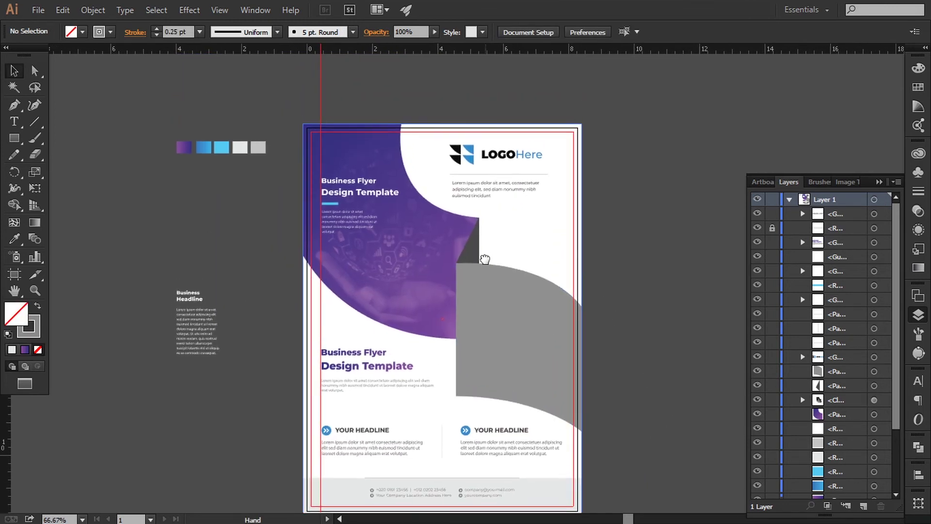
{"action": "scroll", "coordinate": [482, 258], "scroll_direction": "up", "scroll_amount": 1}
{"action": "scroll", "coordinate": [480, 270], "scroll_direction": "right", "scroll_amount": 1}
{"action": "left_click", "coordinate": [455, 254]}
{"action": "key", "text": "i"}
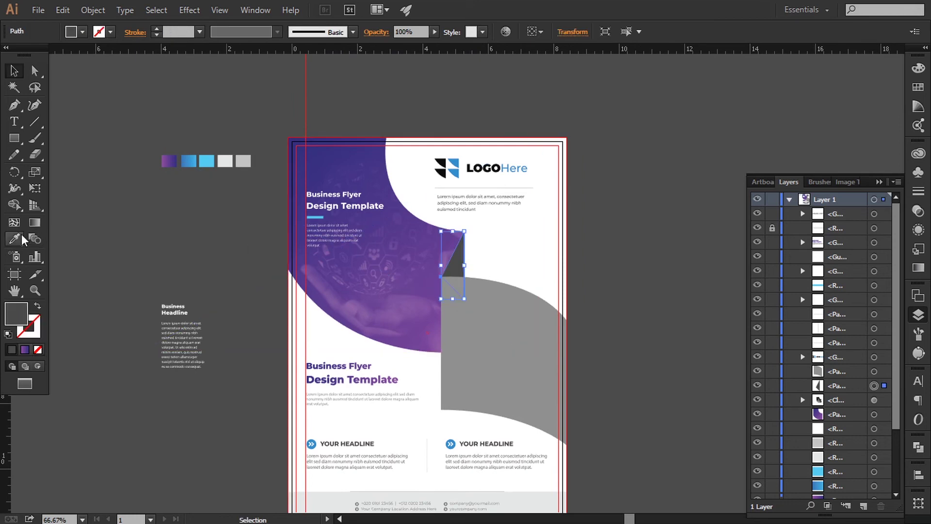
{"action": "left_click", "coordinate": [208, 165]}
{"action": "left_click", "coordinate": [14, 71]}
{"action": "left_click", "coordinate": [162, 249]}
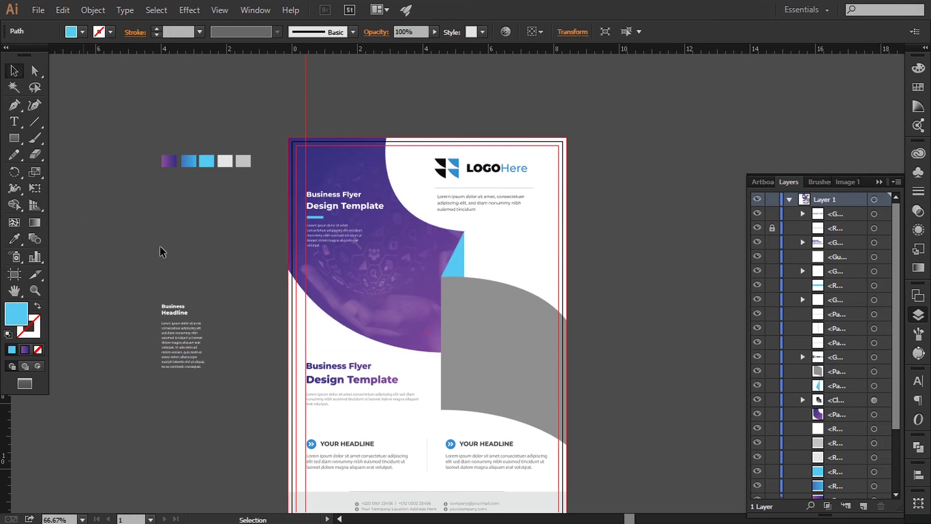
- Fill the large grey curved shape with the blue gradient swatch
{"action": "key", "text": "ctrl+plus"}
{"action": "left_click_drag", "start_coordinate": [467, 354], "coordinate": [482, 346]}
{"action": "left_click", "coordinate": [482, 345]}
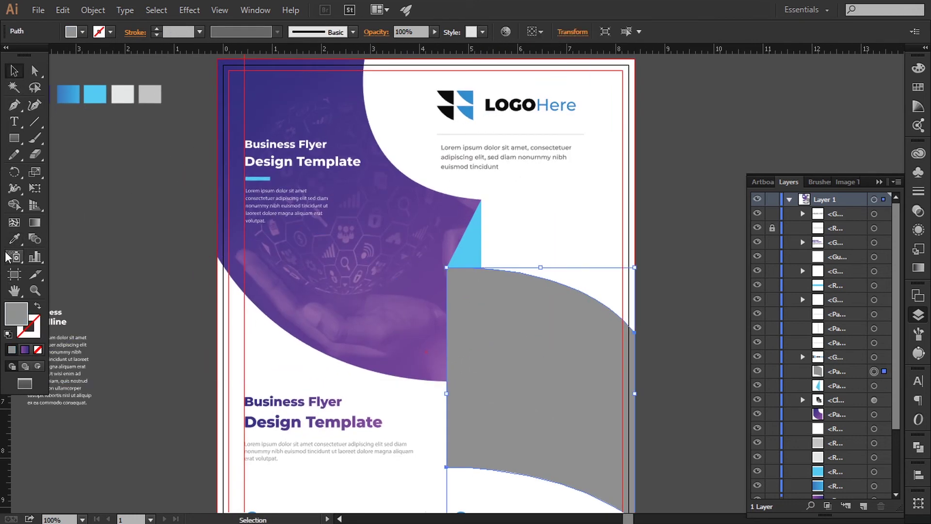
{"action": "left_click", "coordinate": [14, 238]}
{"action": "scroll", "coordinate": [96, 166], "scroll_direction": "up", "scroll_amount": 1}
{"action": "left_click", "coordinate": [69, 112]}
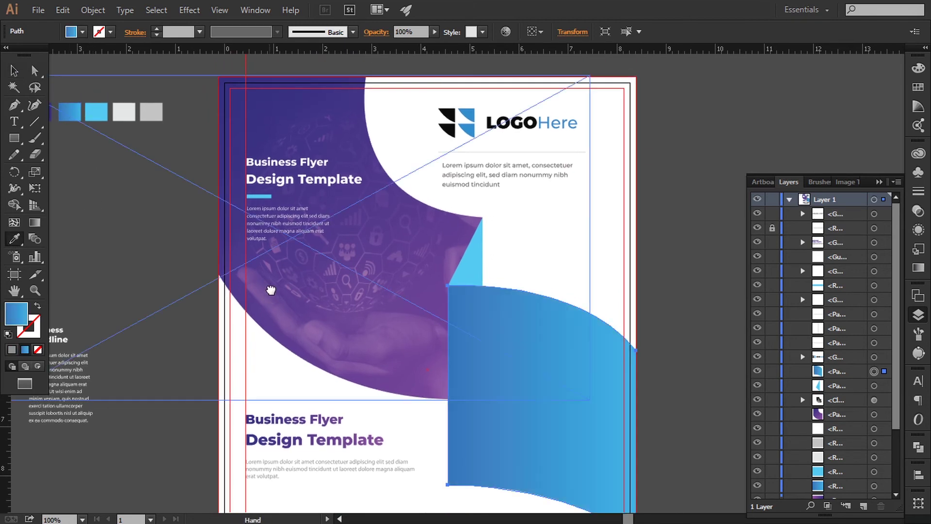
{"action": "scroll", "coordinate": [274, 271], "scroll_direction": "down", "scroll_amount": 3}
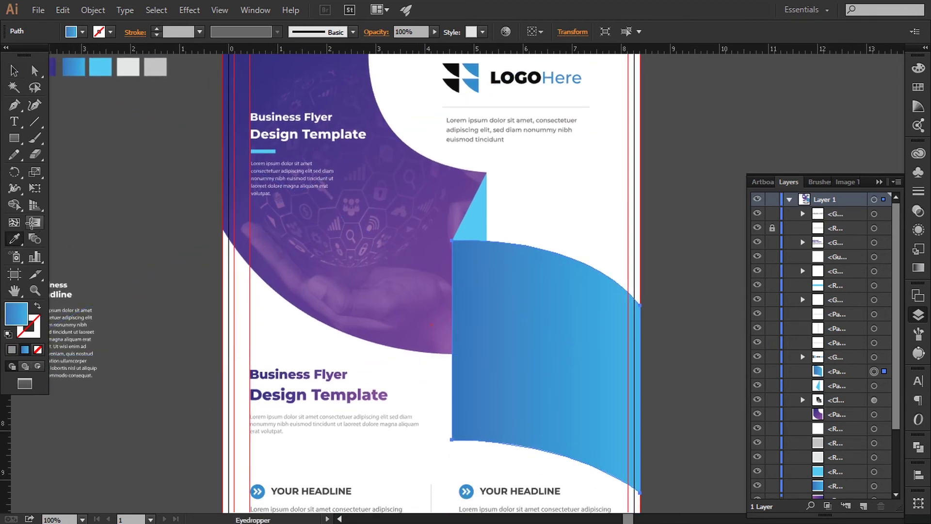
- Re-angle the curved panel's blue gradient to run from lower left to upper right
{"action": "left_click", "coordinate": [34, 222]}
{"action": "left_click_drag", "start_coordinate": [419, 215], "coordinate": [674, 504]}
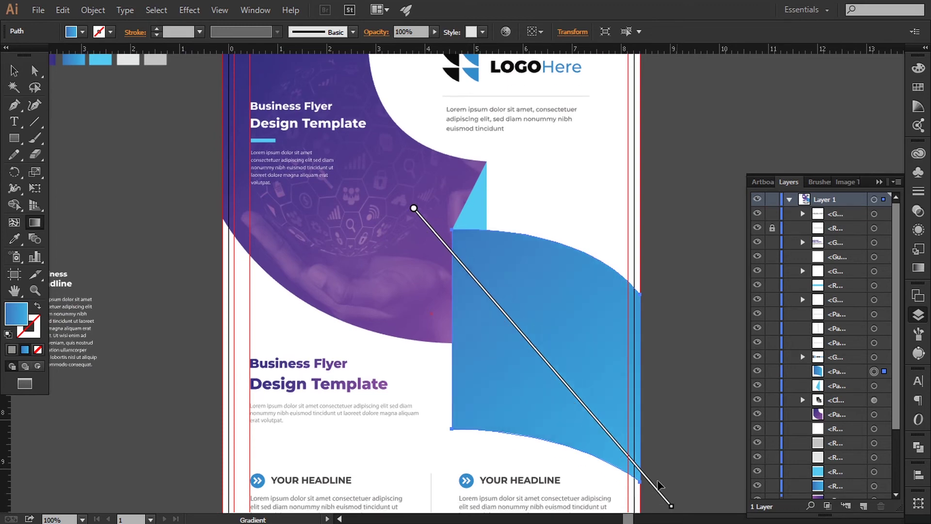
{"action": "key", "text": "ctrl+minus"}
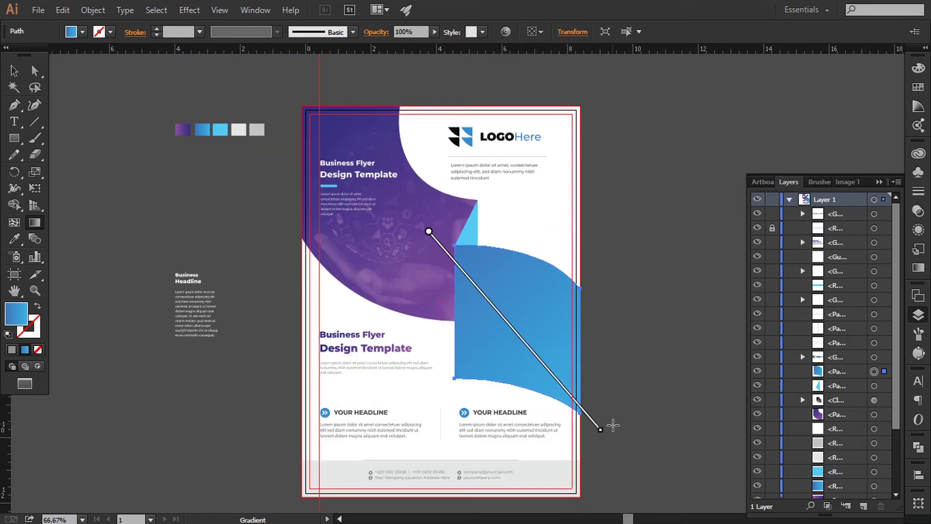
{"action": "left_click_drag", "start_coordinate": [605, 430], "coordinate": [660, 56]}
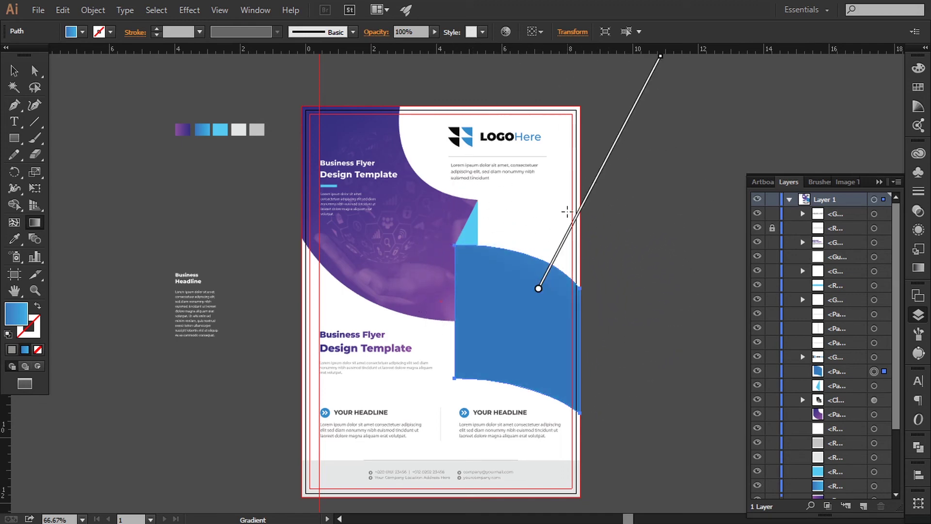
{"action": "left_click_drag", "start_coordinate": [567, 212], "coordinate": [471, 401]}
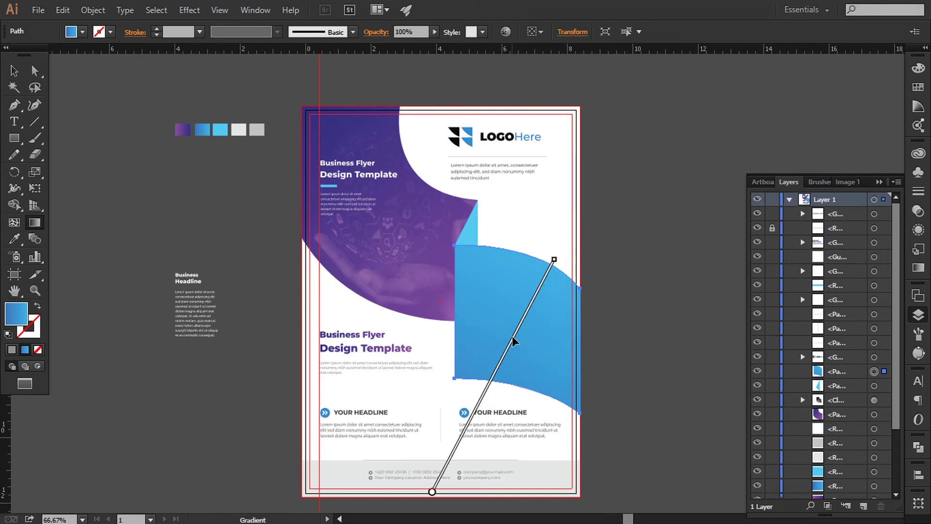
{"action": "left_click", "coordinate": [14, 74]}
{"action": "left_click", "coordinate": [218, 203]}
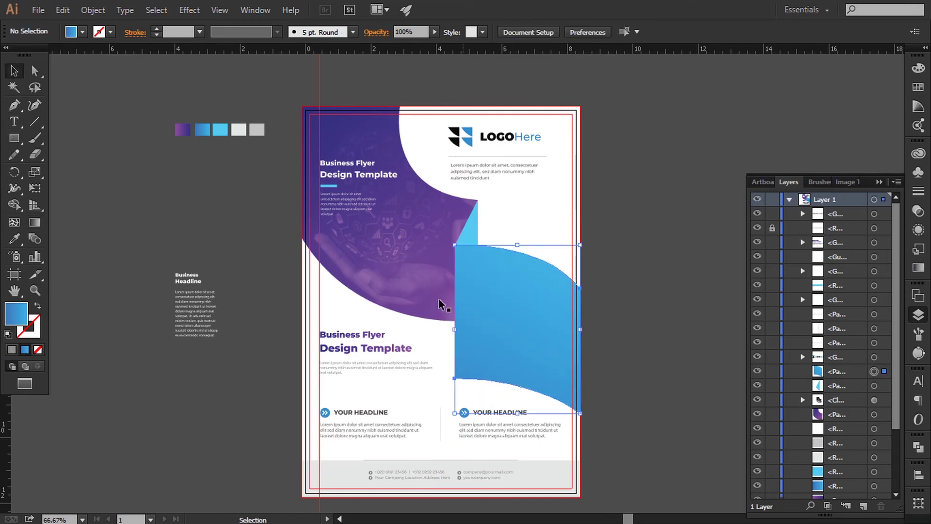
{"action": "left_click", "coordinate": [463, 310]}
- Copy the blue curved shape and paste the copy in front of it
{"action": "left_click", "coordinate": [62, 9]}
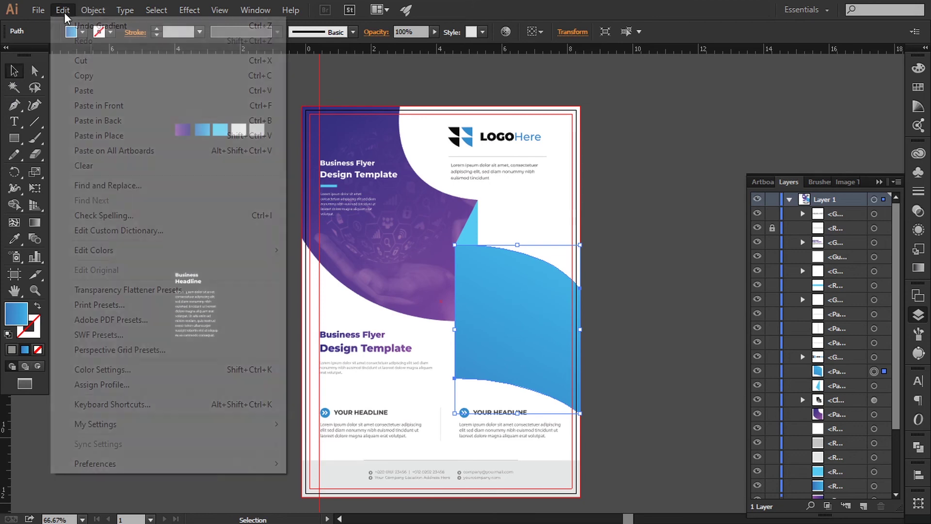
{"action": "left_click", "coordinate": [83, 76]}
{"action": "left_click", "coordinate": [62, 9]}
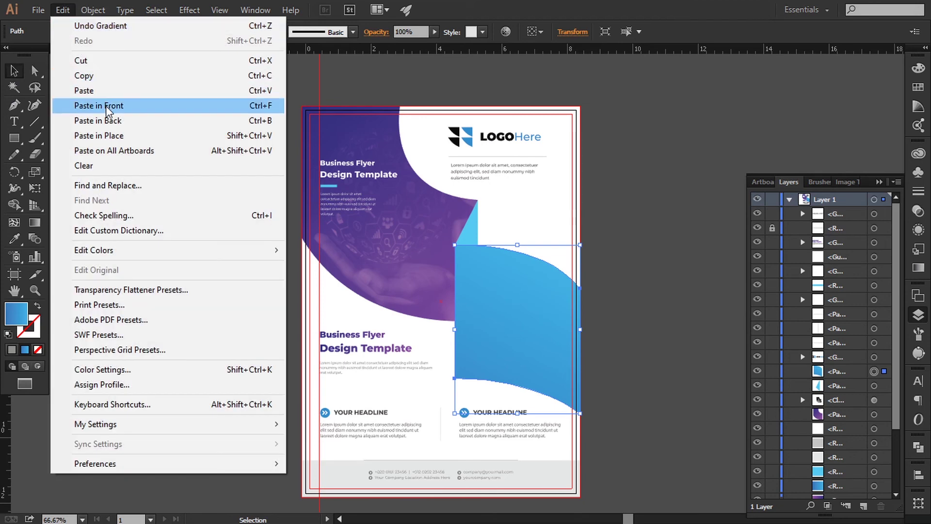
{"action": "left_click", "coordinate": [82, 100]}
- Delete the copy's lower-left anchor point to form a diagonal facet
{"action": "left_click_drag", "start_coordinate": [15, 104], "coordinate": [63, 139]}
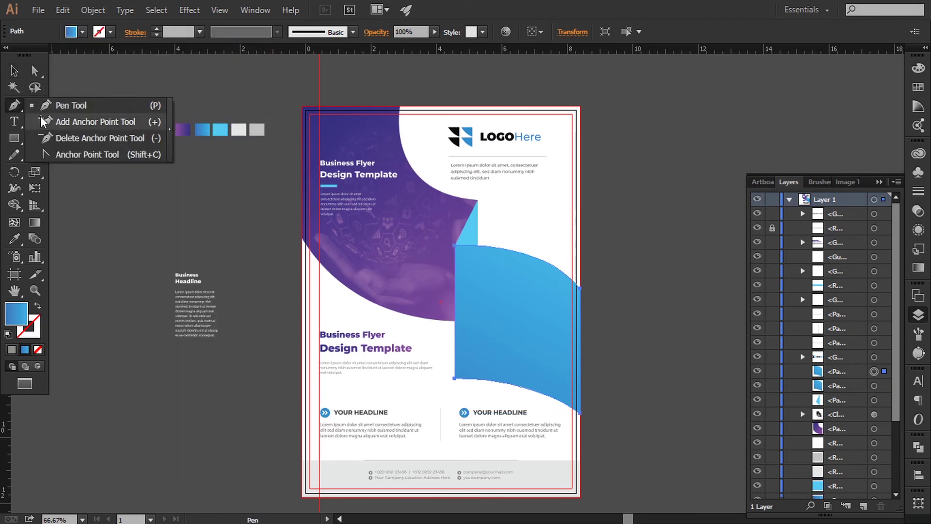
{"action": "left_click", "coordinate": [454, 379]}
{"action": "key", "text": "v"}
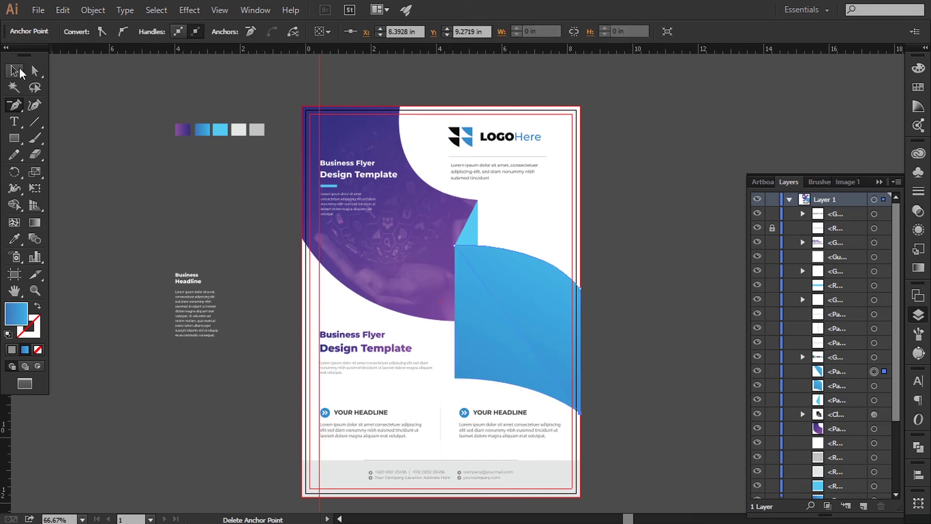
{"action": "left_click", "coordinate": [106, 152]}
{"action": "left_click_drag", "start_coordinate": [294, 292], "coordinate": [285, 298]}
{"action": "left_click", "coordinate": [503, 312]}
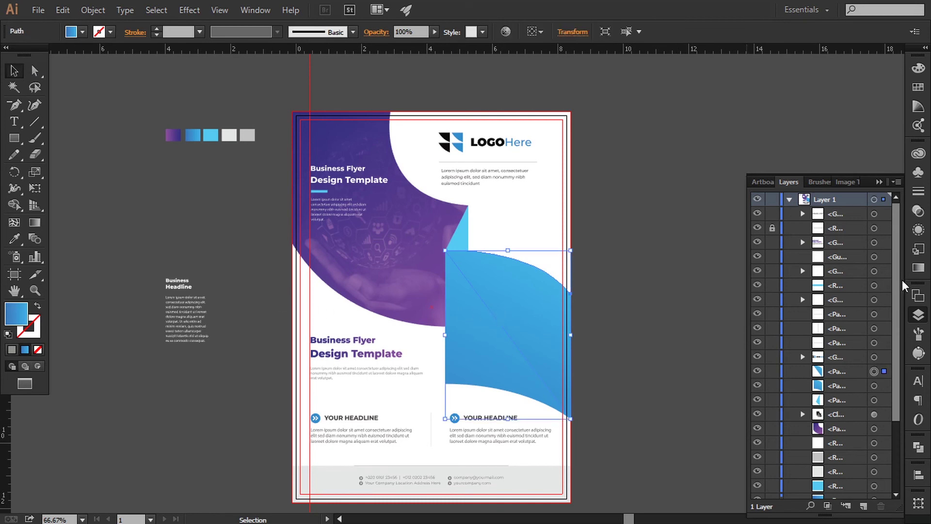
- Redraw the top shape's gradient toward the upper left and reverse its colours
{"action": "left_click", "coordinate": [918, 268]}
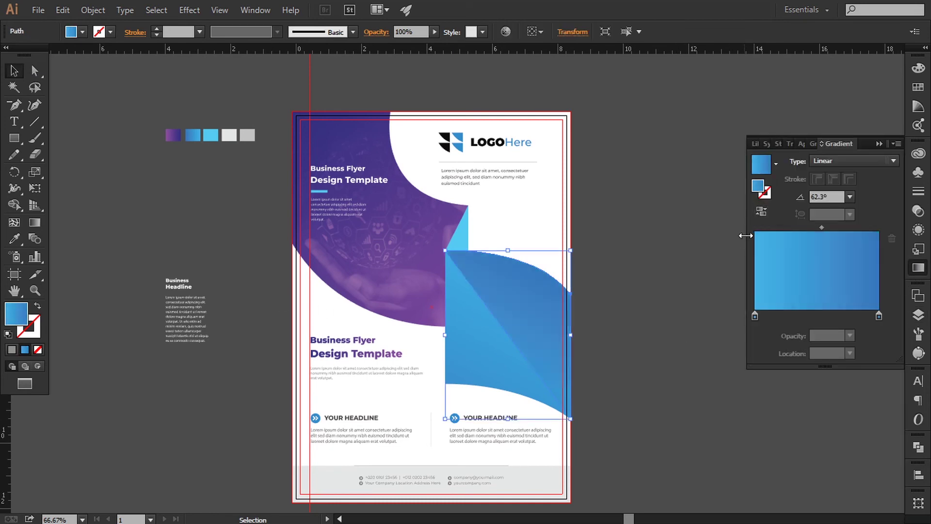
{"action": "key", "text": "g"}
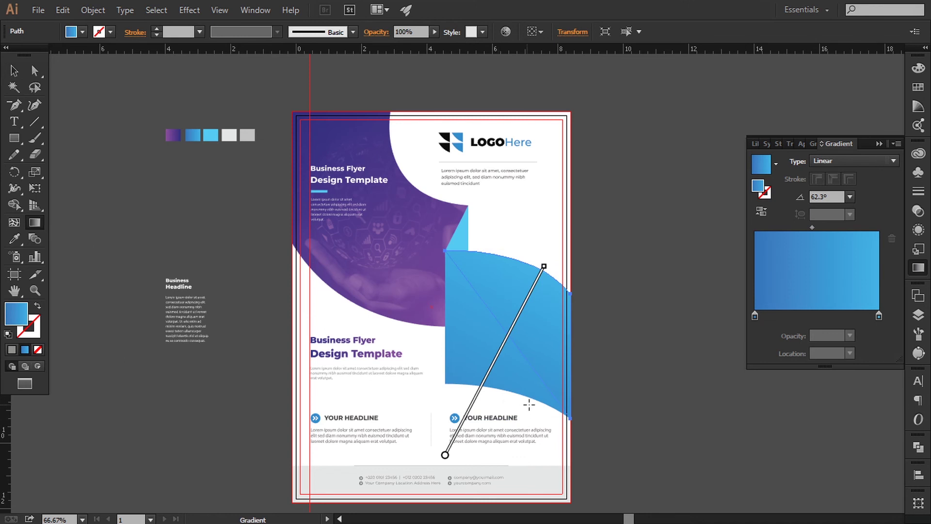
{"action": "mouse_move", "coordinate": [579, 426]}
{"action": "left_mouse_down"}
{"action": "mouse_move", "coordinate": [410, 236]}
{"action": "mouse_move", "coordinate": [430, 172]}
{"action": "left_mouse_up"}
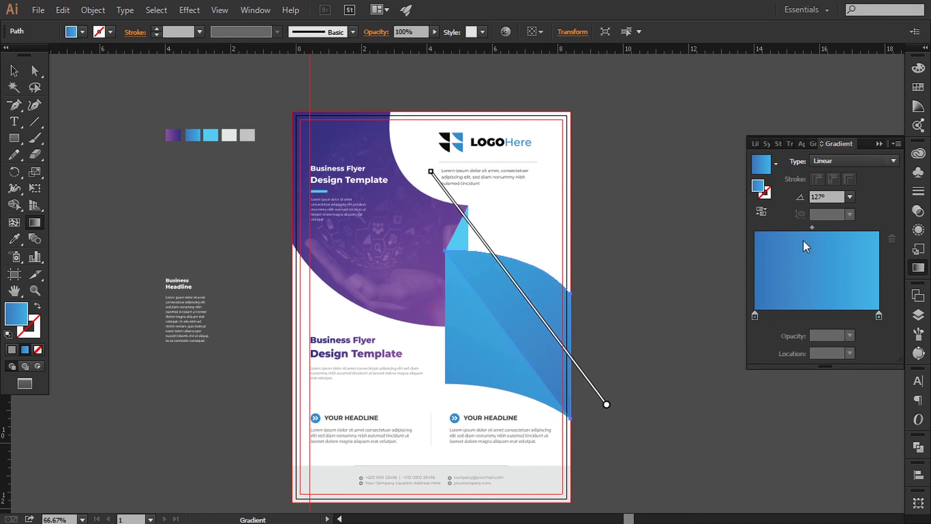
{"action": "left_click", "coordinate": [767, 216]}
{"action": "left_click", "coordinate": [14, 71]}
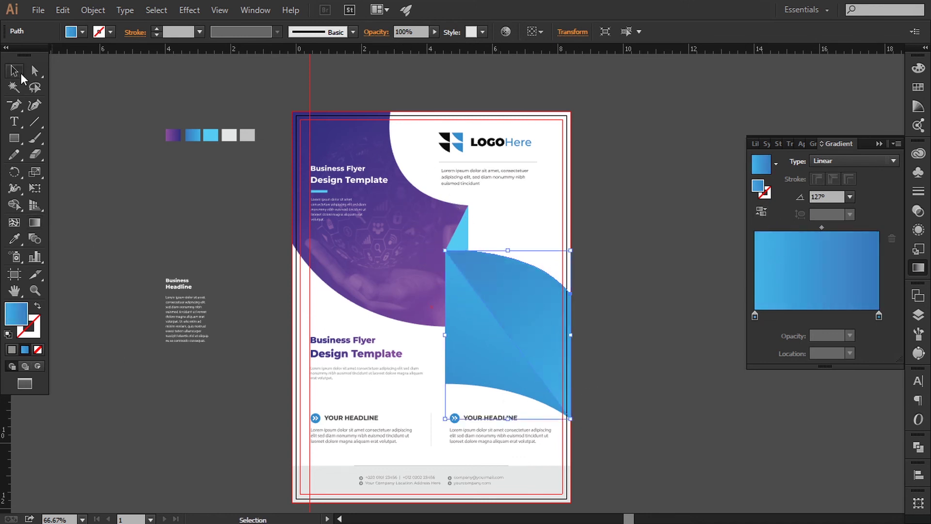
{"action": "left_click", "coordinate": [218, 270]}
- Reverse the gradient again and redraw it toward the Design Template heading
{"action": "left_click", "coordinate": [486, 358]}
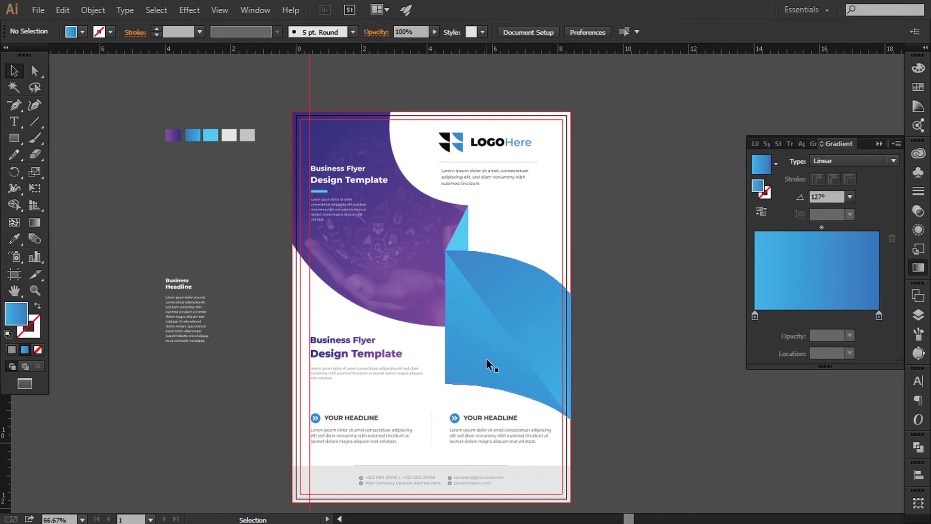
{"action": "left_click", "coordinate": [757, 215]}
{"action": "left_click", "coordinate": [34, 222]}
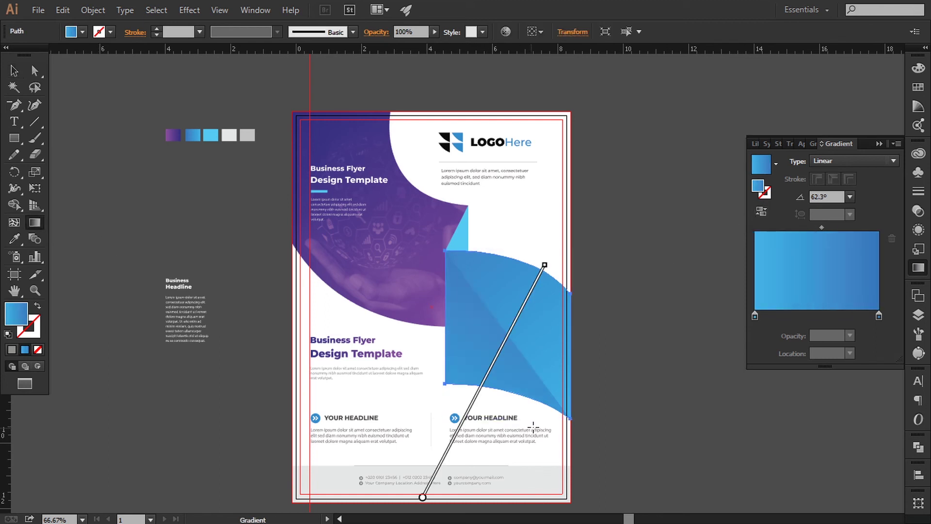
{"action": "left_click_drag", "start_coordinate": [575, 425], "coordinate": [386, 186]}
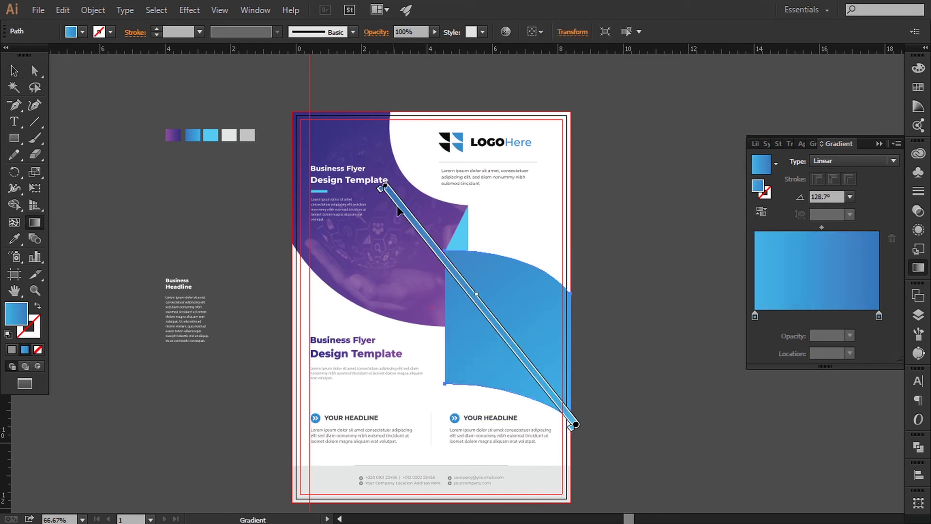
{"action": "left_click", "coordinate": [15, 72]}
{"action": "left_click", "coordinate": [148, 201]}
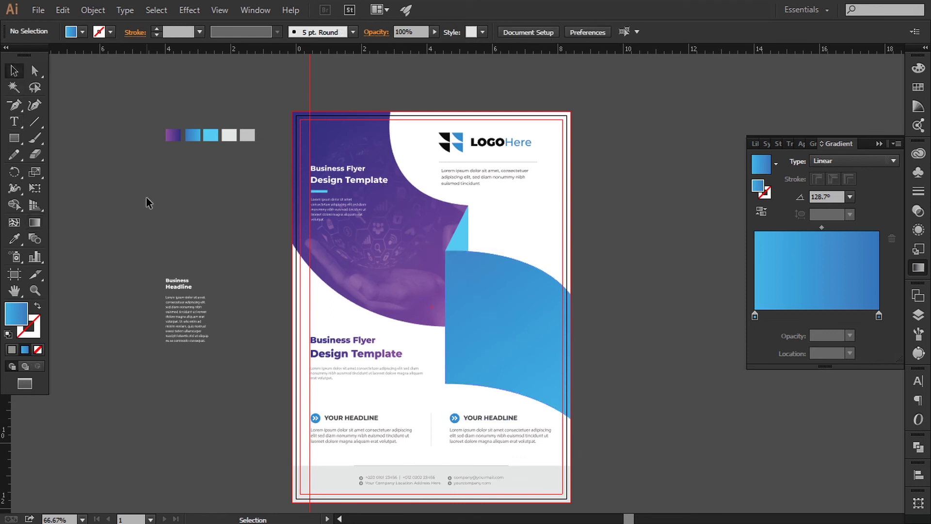
- Adjust the gradient midpoint, settling at about 62% Location with a 128.7° angle
{"action": "left_click", "coordinate": [481, 324]}
{"action": "left_click_drag", "start_coordinate": [819, 228], "coordinate": [802, 231]}
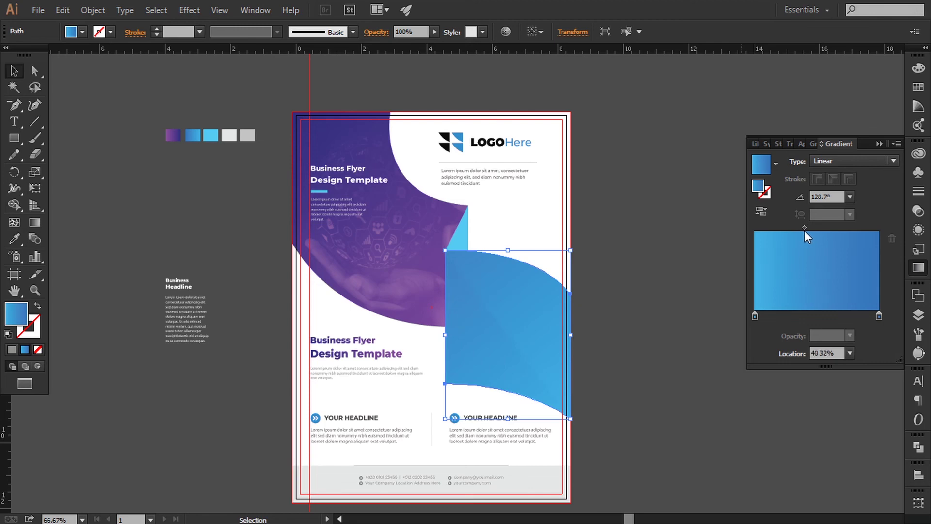
{"action": "left_click", "coordinate": [650, 323]}
{"action": "left_click", "coordinate": [542, 314]}
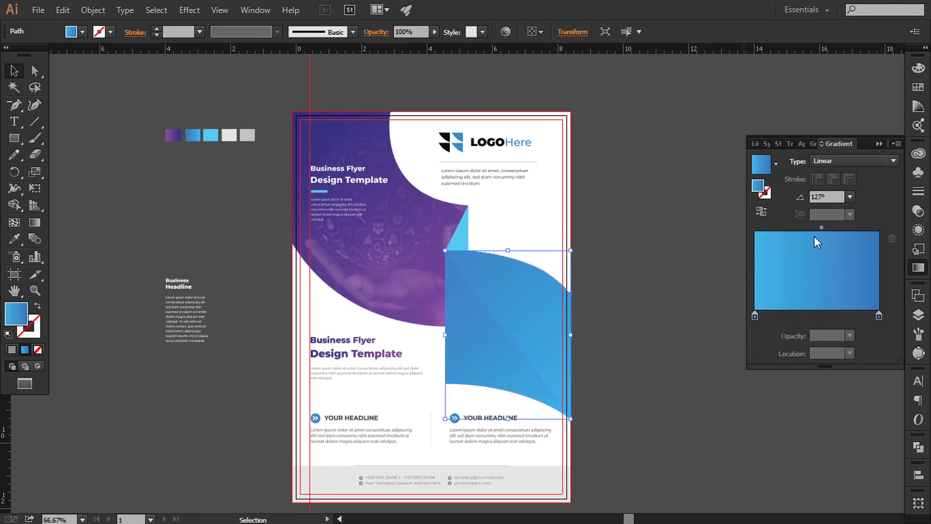
{"action": "left_click_drag", "start_coordinate": [822, 227], "coordinate": [847, 231]}
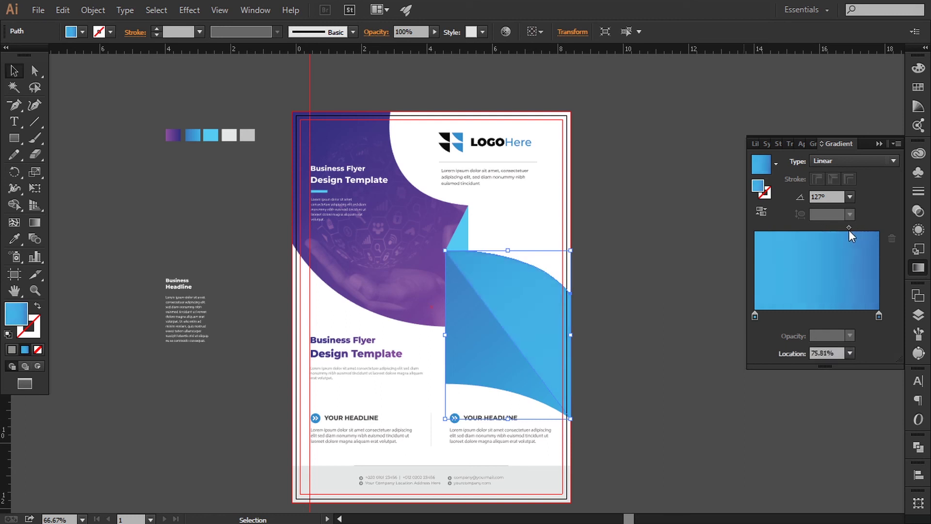
{"action": "left_click", "coordinate": [721, 328]}
{"action": "left_click", "coordinate": [524, 364]}
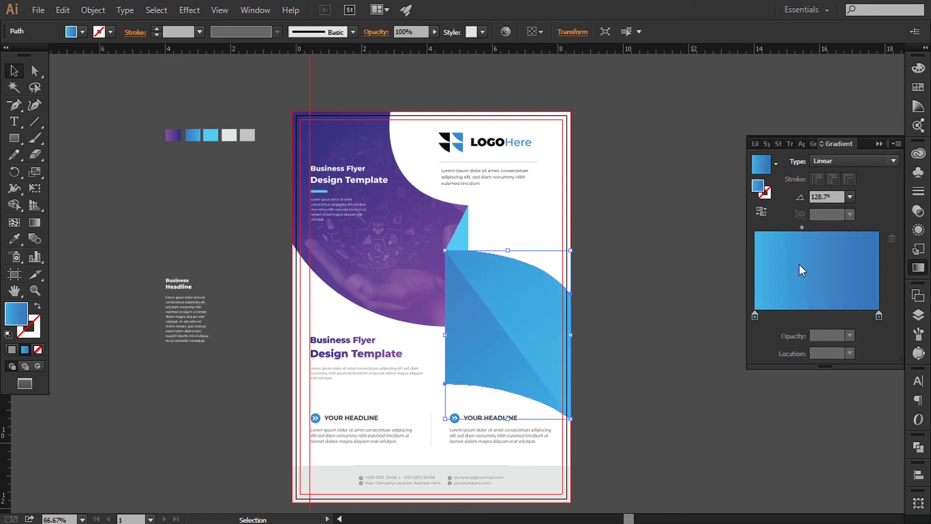
{"action": "left_click_drag", "start_coordinate": [803, 227], "coordinate": [831, 228]}
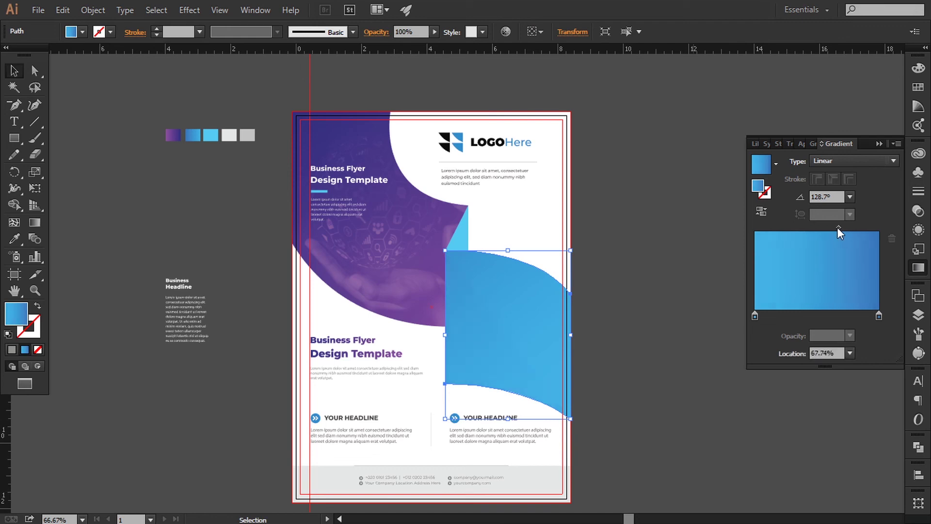
{"action": "left_click", "coordinate": [662, 386]}
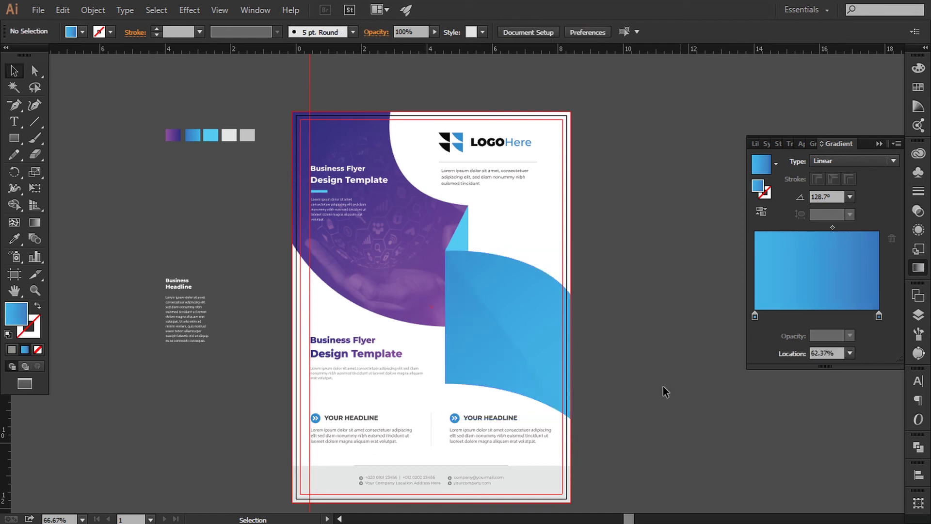
{"action": "left_click_drag", "start_coordinate": [634, 345], "coordinate": [648, 355]}
- Move the white Business Headline text onto the blue shape, enlarge it, and bring it to front
{"action": "left_click_drag", "start_coordinate": [210, 298], "coordinate": [534, 316]}
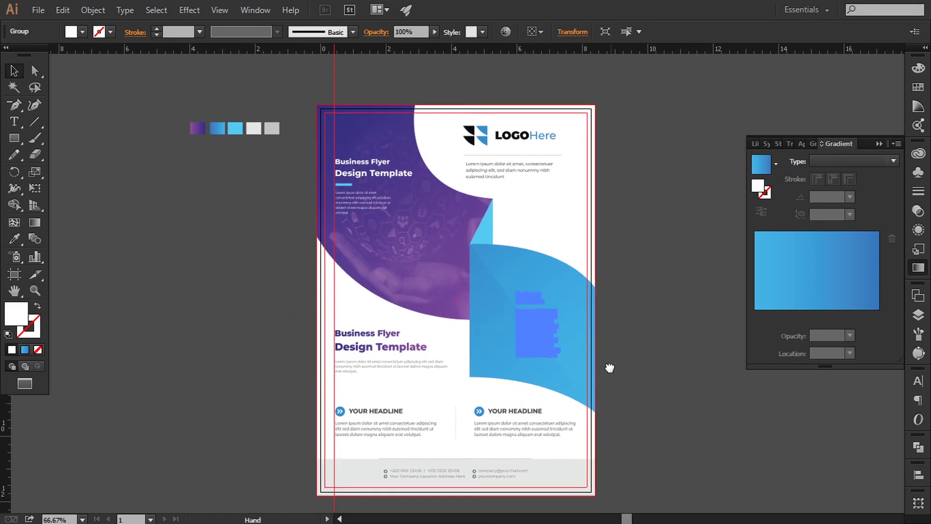
{"action": "scroll", "coordinate": [618, 367], "scroll_direction": "down", "scroll_amount": 1}
{"action": "key", "text": "ctrl+plus"}
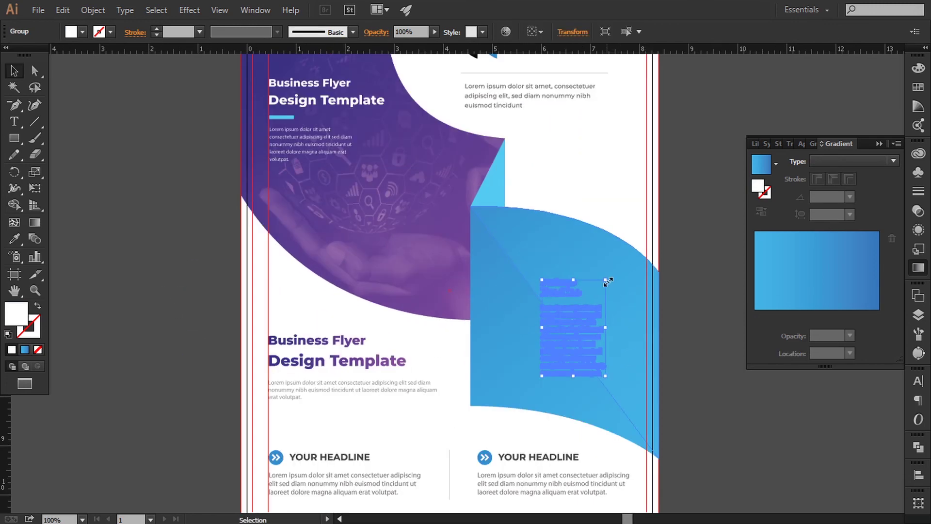
{"action": "left_click_drag", "start_coordinate": [608, 282], "coordinate": [618, 259]}
{"action": "right_click", "coordinate": [606, 330]}
{"action": "mouse_move", "coordinate": [645, 428]}
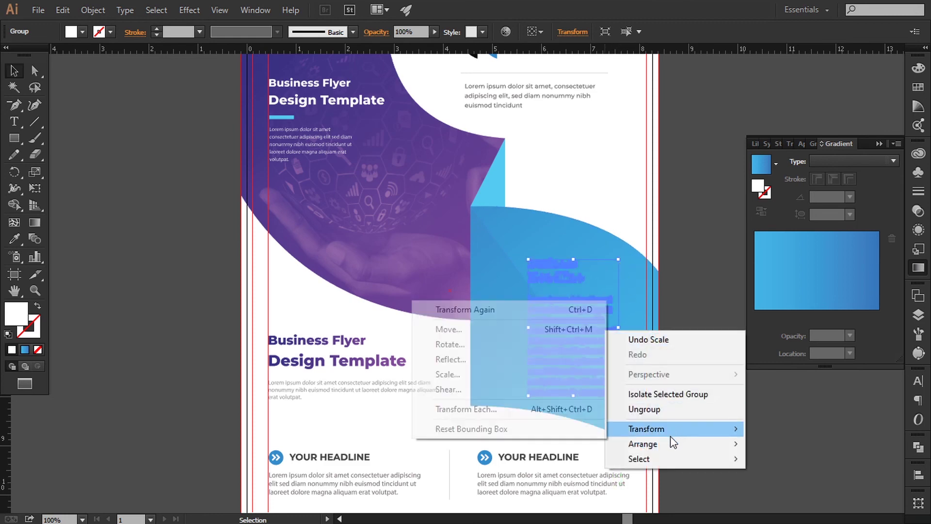
{"action": "left_click", "coordinate": [745, 438]}
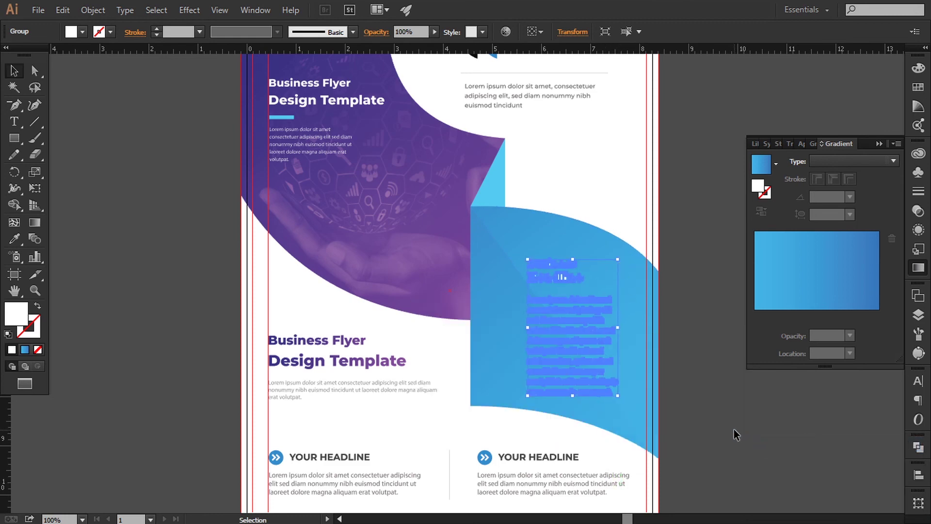
{"action": "key", "text": "shift+Left"}
{"action": "key", "text": "shift+Left"}
{"action": "key", "text": "shift+Left"}
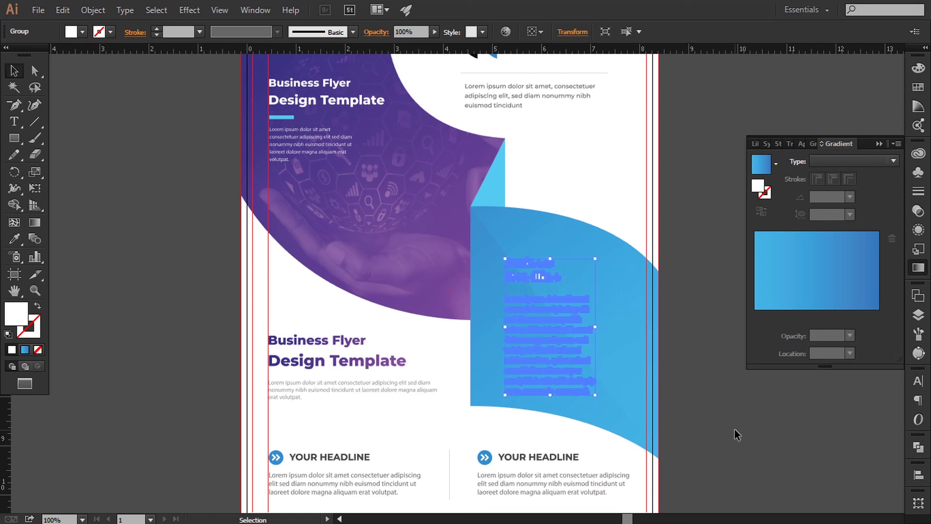
{"action": "key", "text": "shift+Up"}
{"action": "key", "text": "shift+Up"}
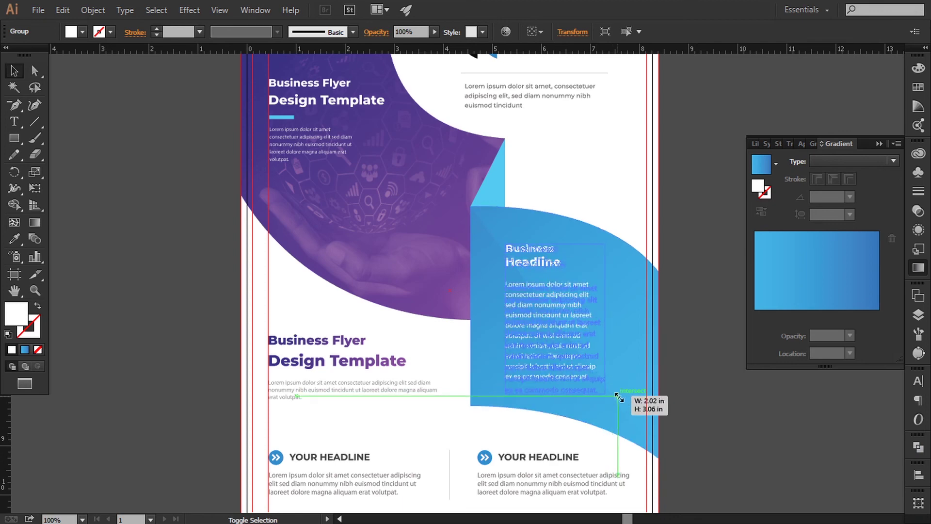
- Enlarge the Business Headline block slightly, nudge it right, and close the Gradient panel
{"action": "left_click_drag", "start_coordinate": [597, 383], "coordinate": [603, 392]}
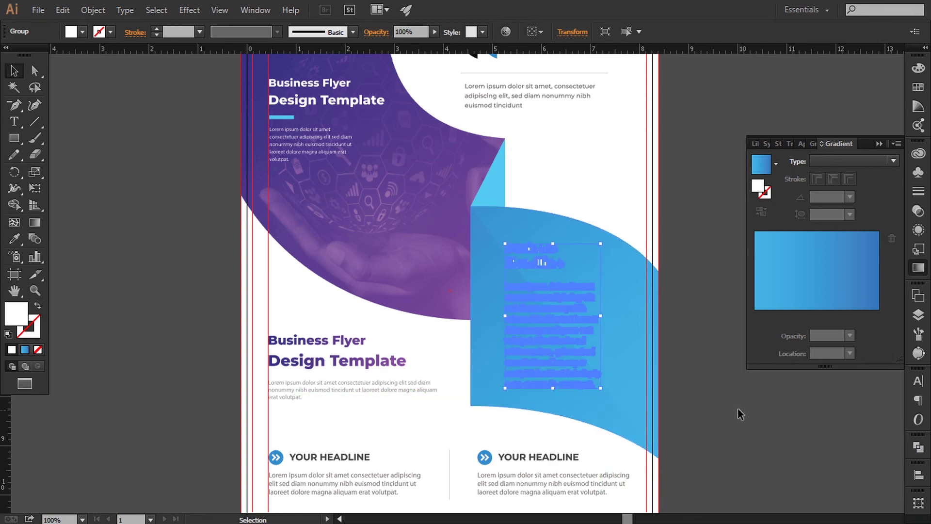
{"action": "left_click", "coordinate": [727, 407]}
{"action": "key", "text": "ctrl+0"}
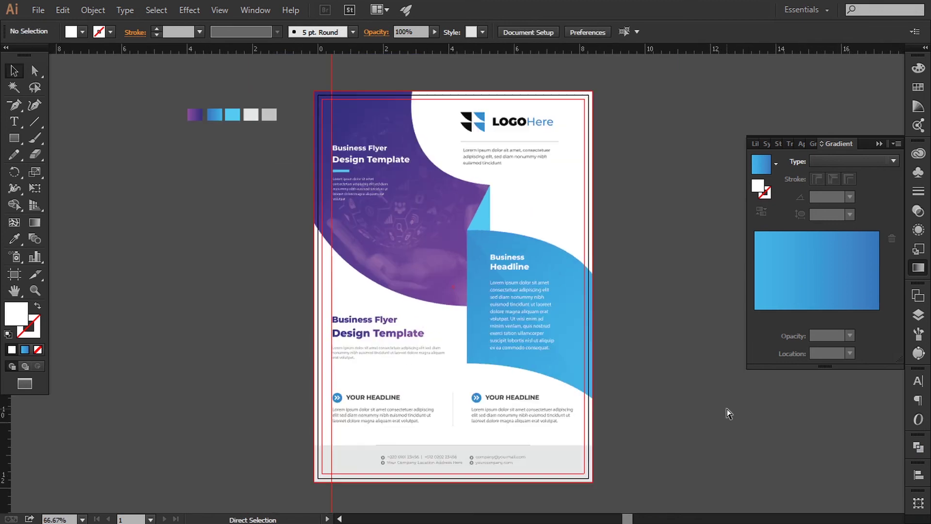
{"action": "left_click_drag", "start_coordinate": [603, 363], "coordinate": [630, 366]}
{"action": "left_click", "coordinate": [564, 353]}
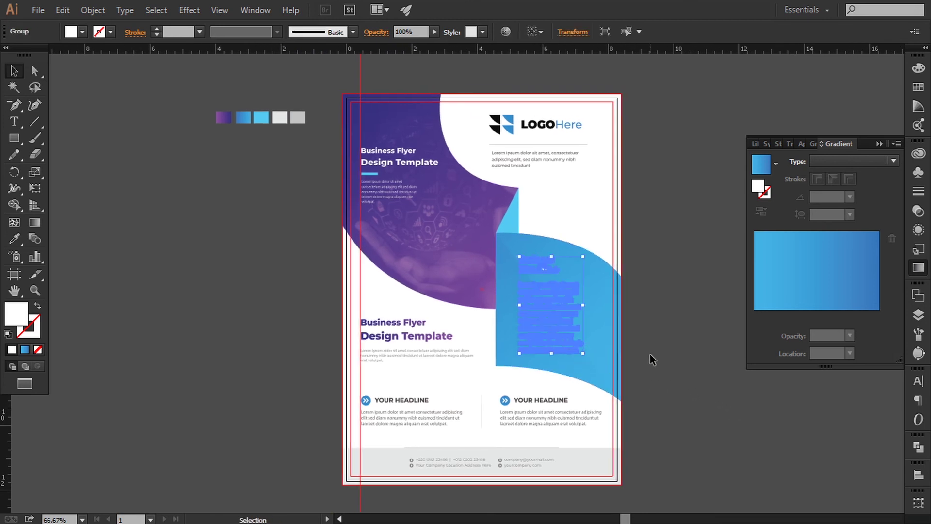
{"action": "key", "text": "Right"}
{"action": "key", "text": "Right"}
{"action": "left_click", "coordinate": [674, 361]}
{"action": "left_click", "coordinate": [878, 143]}
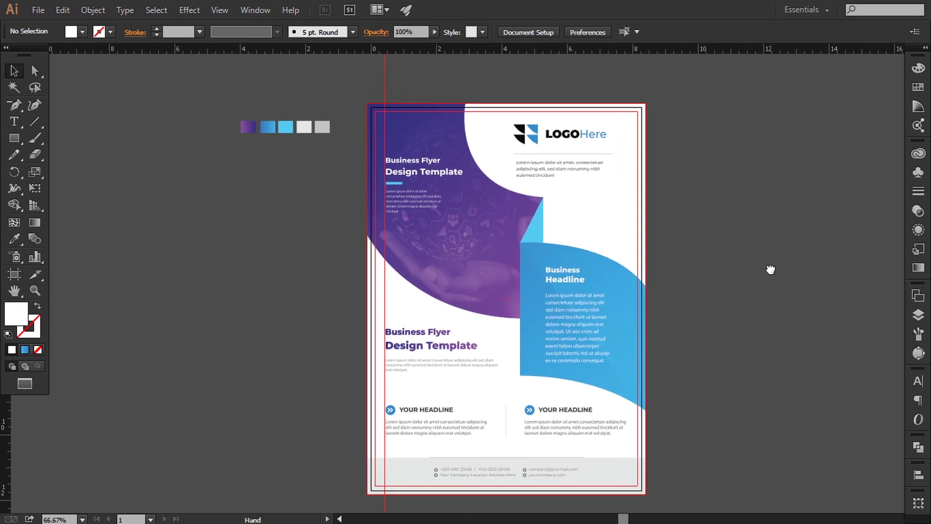
- Delete the colour swatch row from the pasteboard and hide the rulers
{"action": "left_click", "coordinate": [252, 114]}
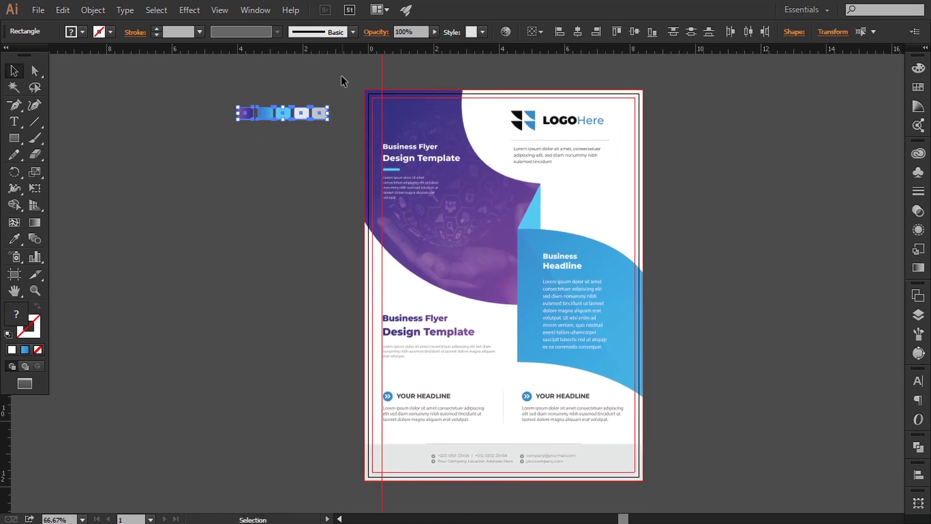
{"action": "key", "text": "Delete"}
{"action": "left_click", "coordinate": [221, 9]}
{"action": "mouse_move", "coordinate": [269, 310]}
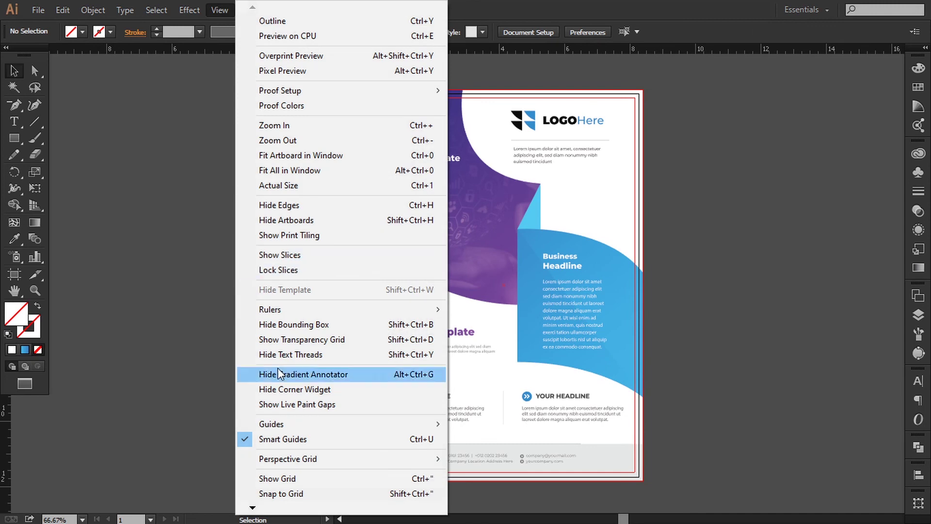
{"action": "left_click", "coordinate": [461, 311]}
- Scale up the footer contact details group so it spans wider across the footer
{"action": "left_click_drag", "start_coordinate": [785, 301], "coordinate": [754, 297]}
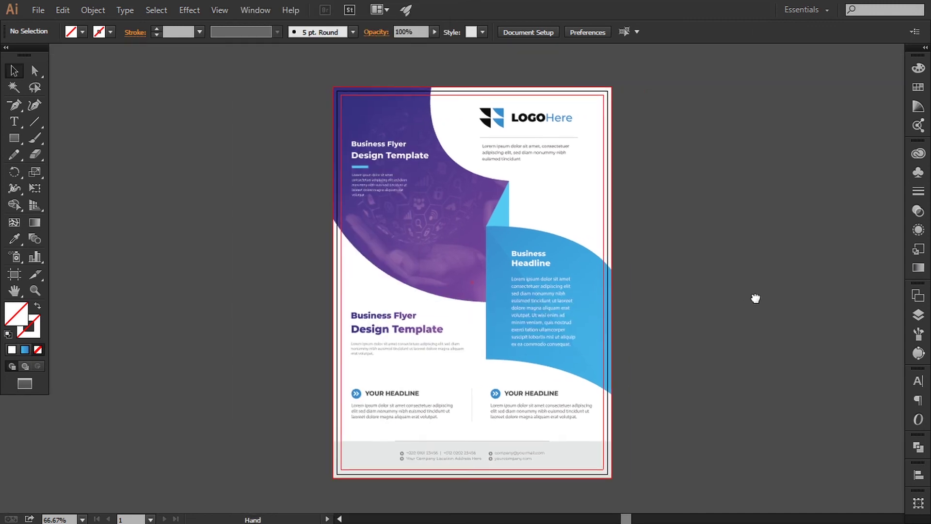
{"action": "left_click_drag", "start_coordinate": [753, 337], "coordinate": [750, 339]}
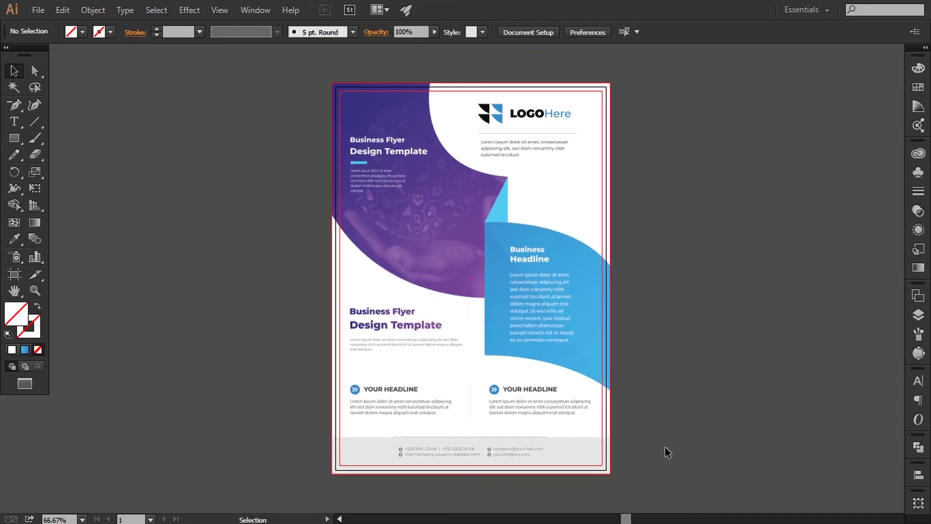
{"action": "left_click", "coordinate": [534, 455]}
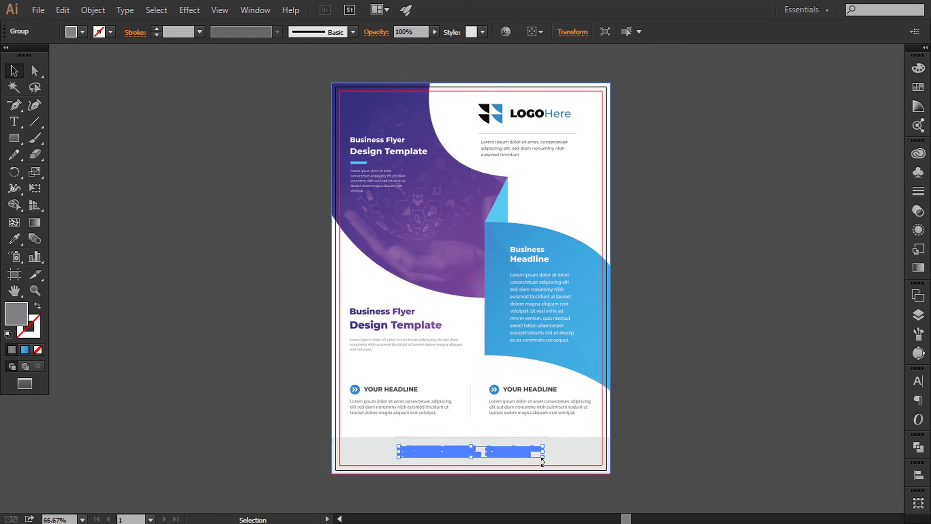
{"action": "left_click_drag", "start_coordinate": [542, 458], "coordinate": [549, 461]}
{"action": "left_click", "coordinate": [732, 426]}
{"action": "left_click_drag", "start_coordinate": [722, 437], "coordinate": [723, 435]}
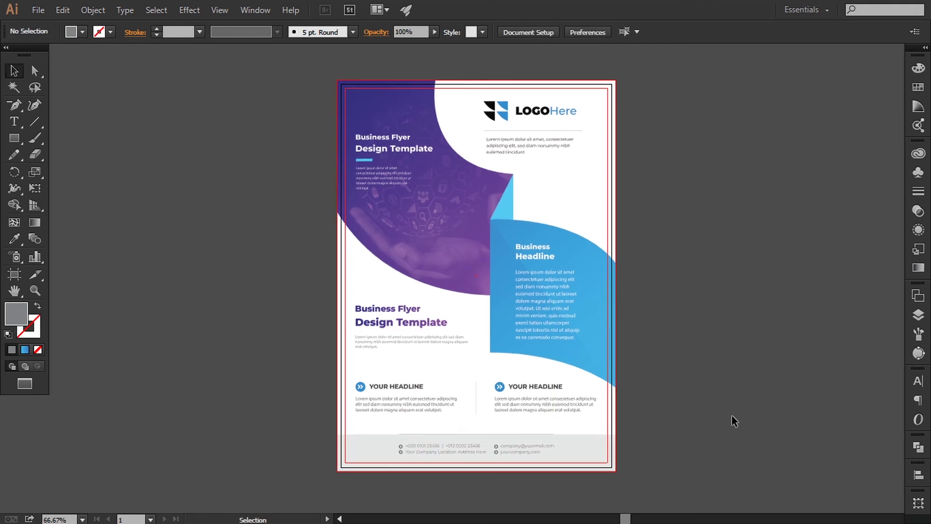